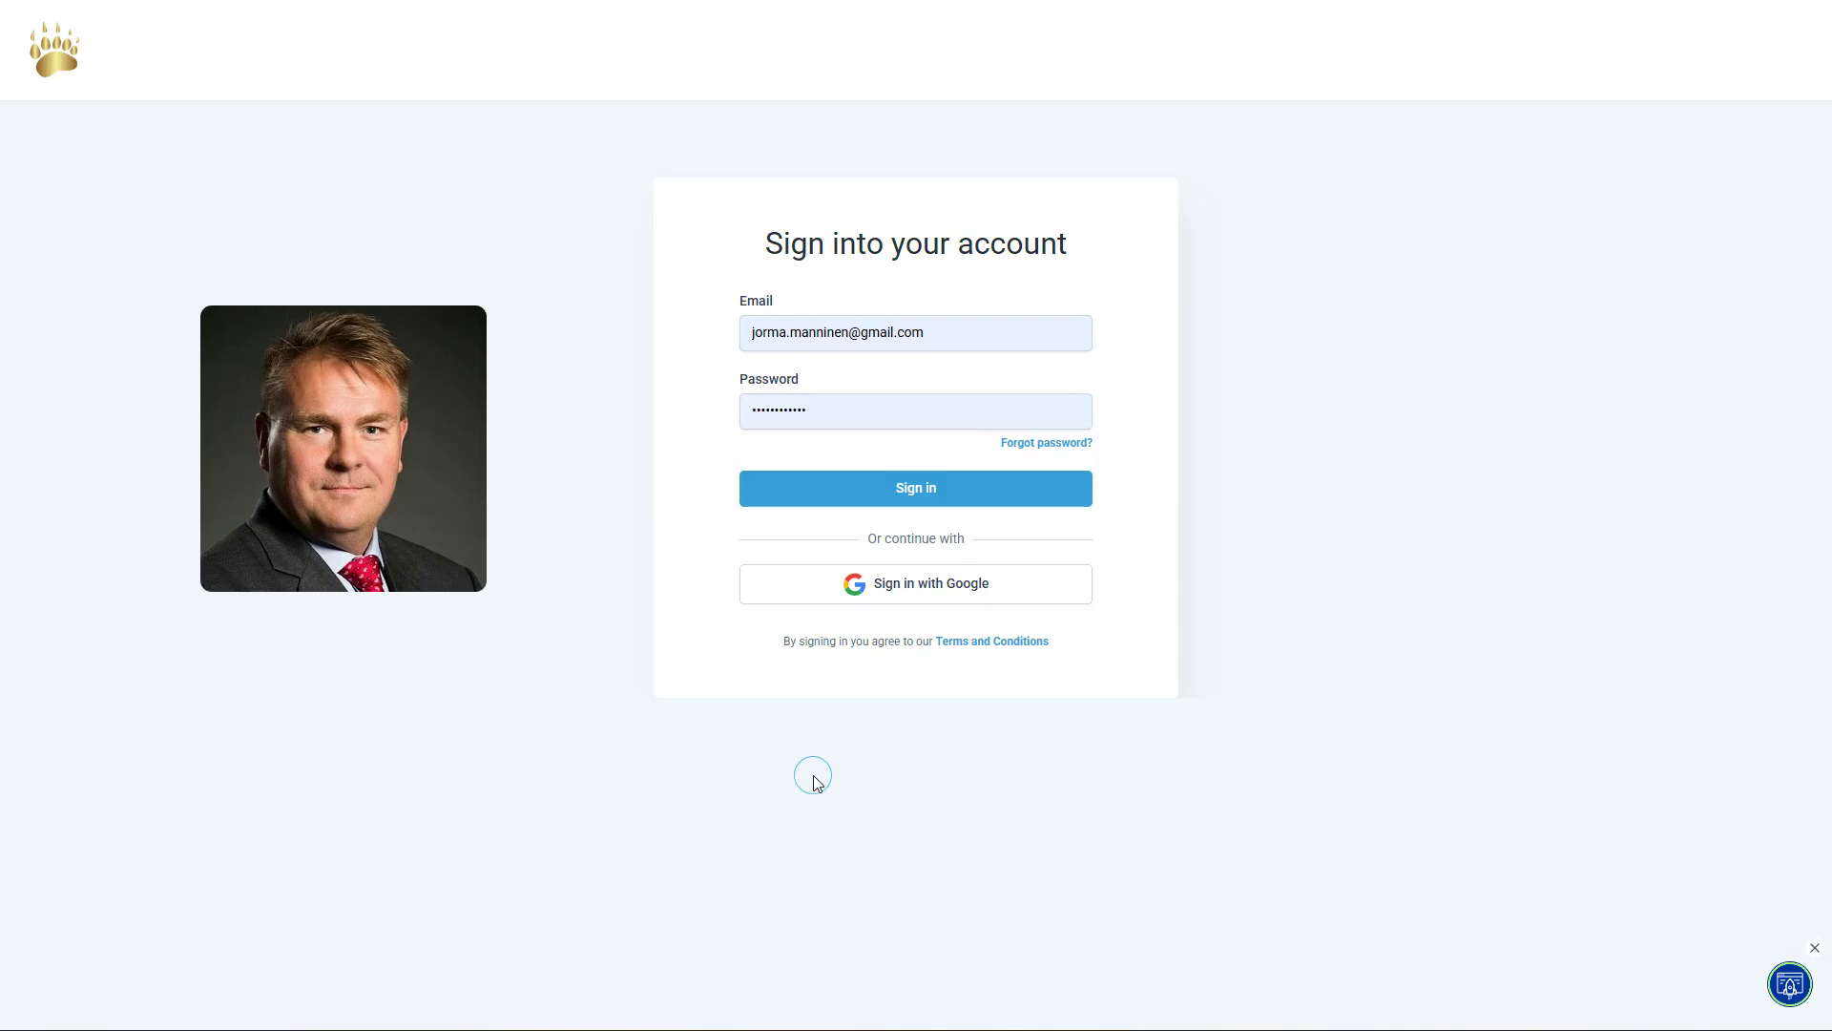
Sign in to the account with Google, choosing the listed Google account.
{"action": "left_click", "coordinate": [719, 954]}
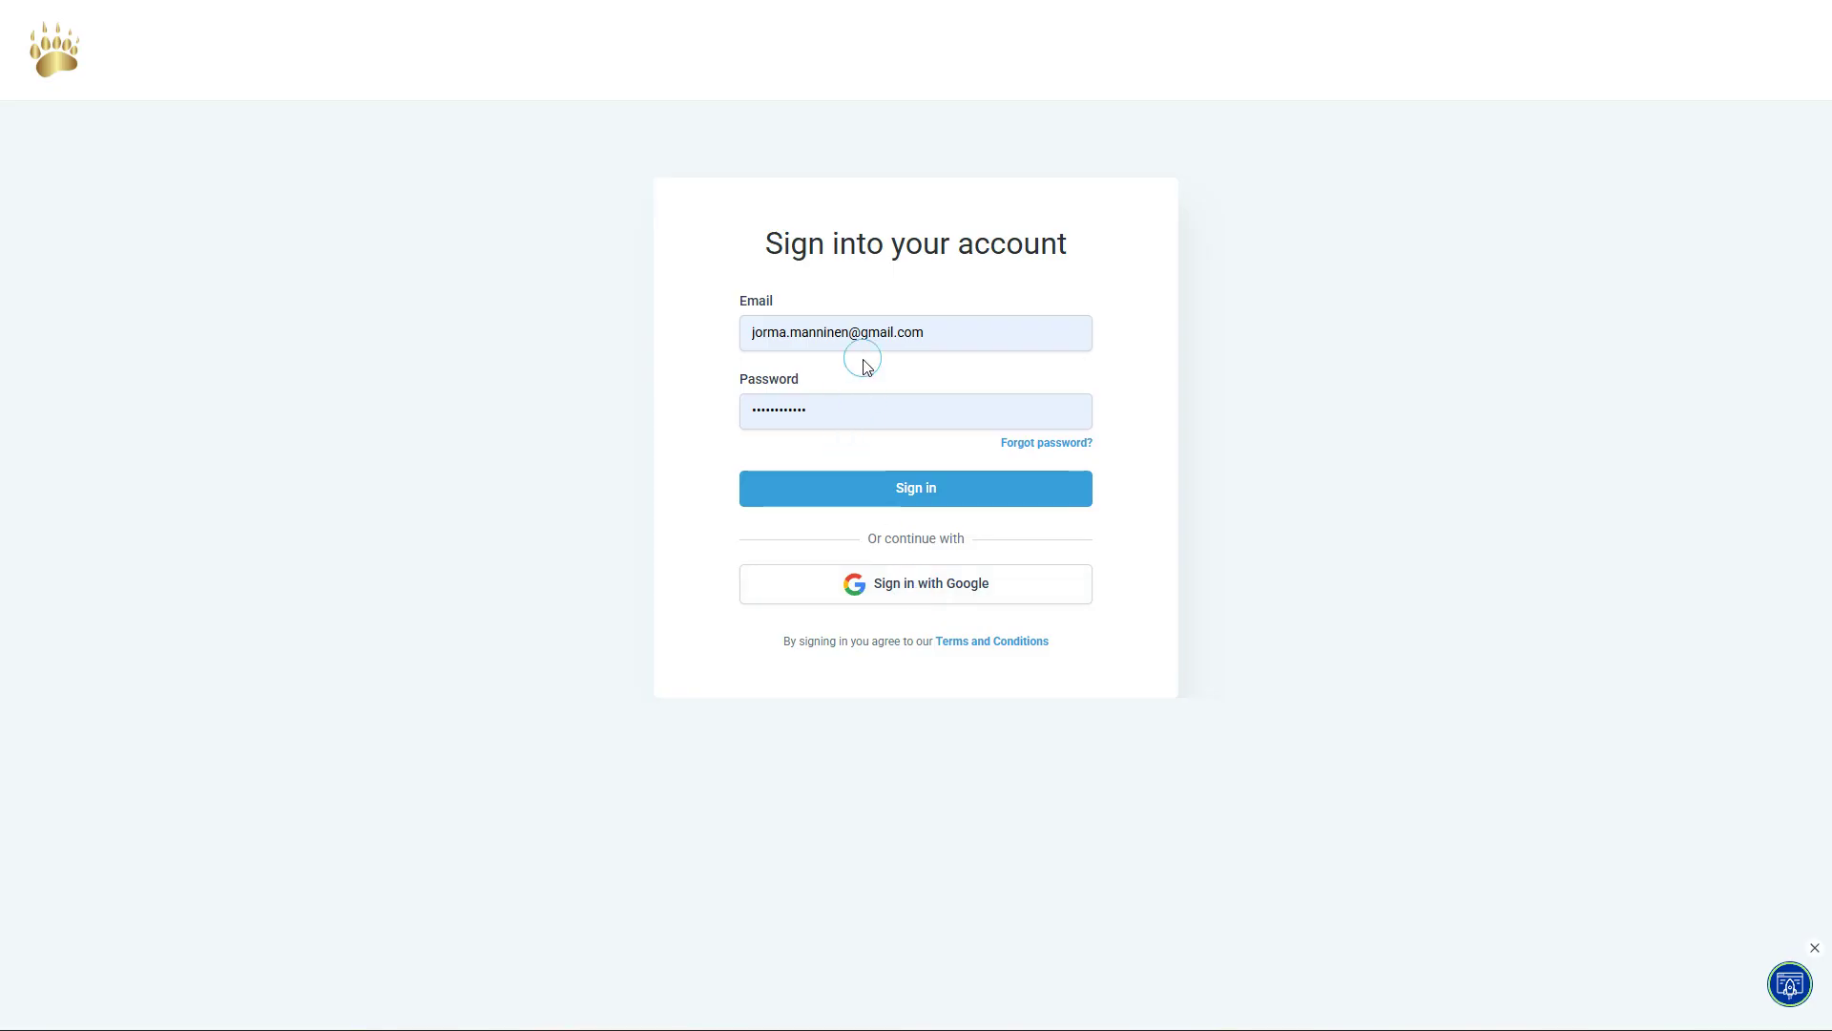
{"action": "left_click", "coordinate": [905, 592]}
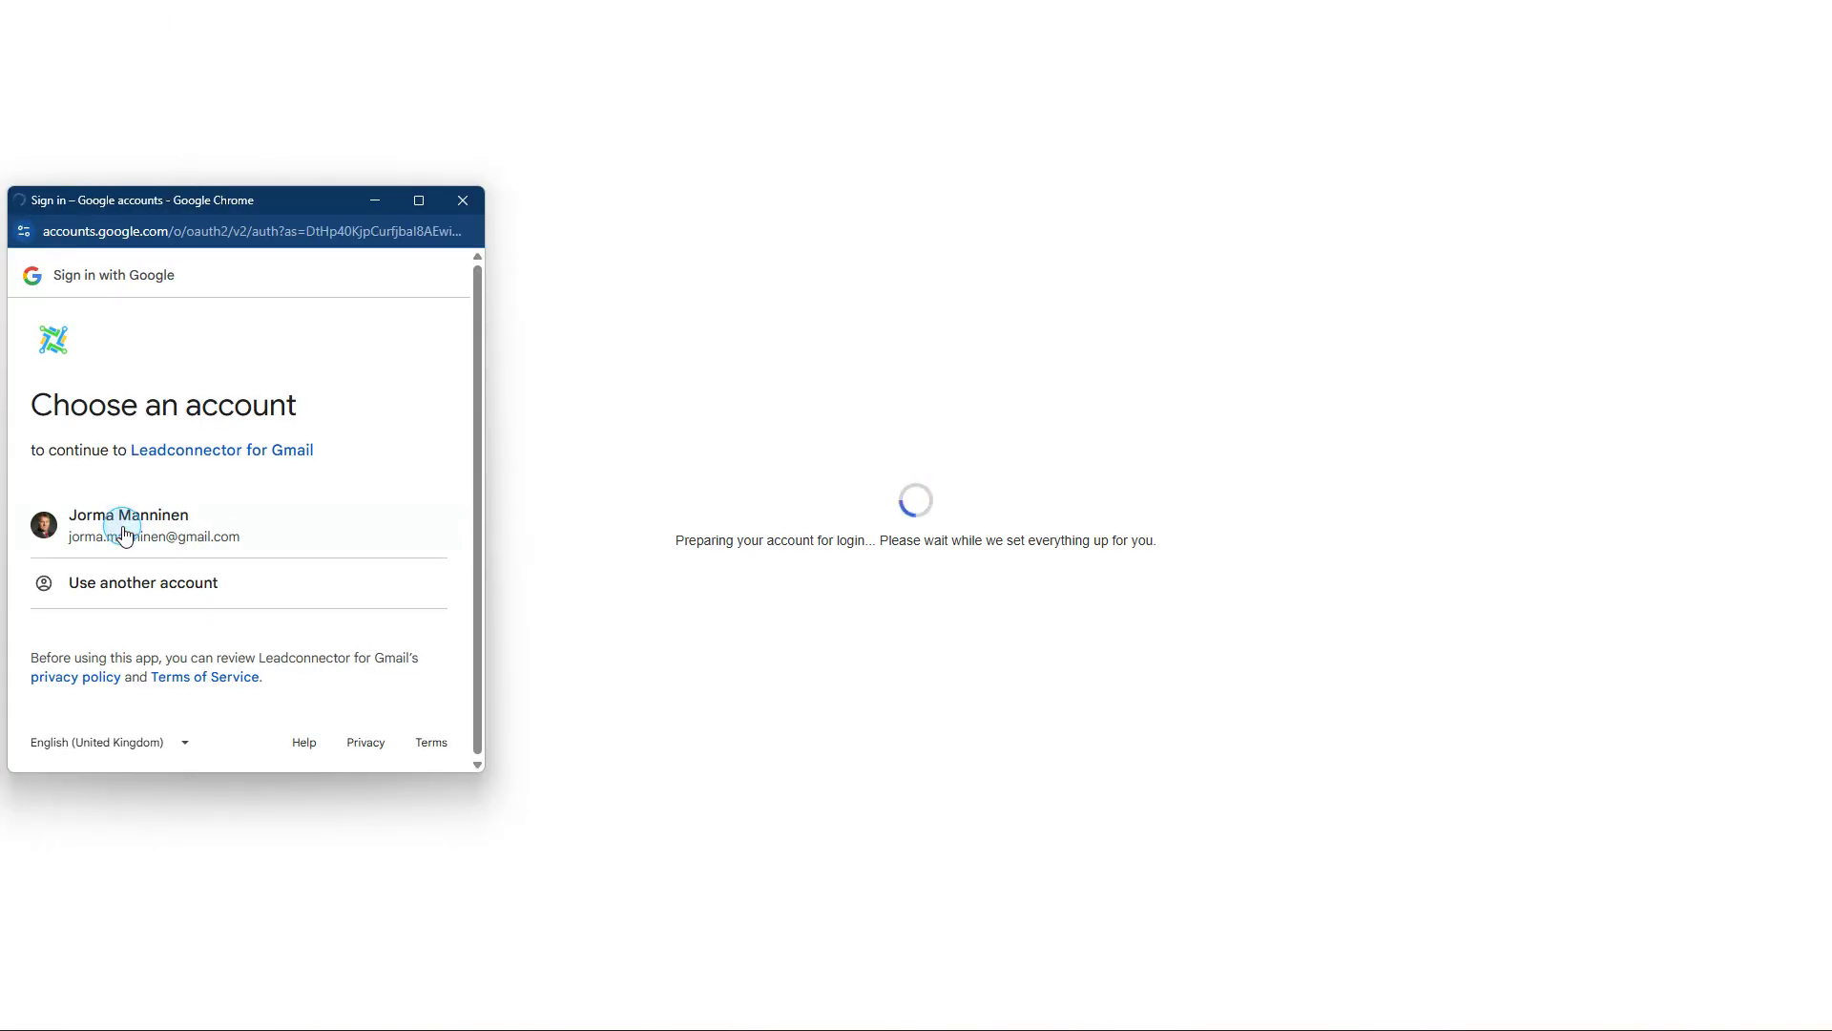
{"action": "left_click", "coordinate": [117, 530]}
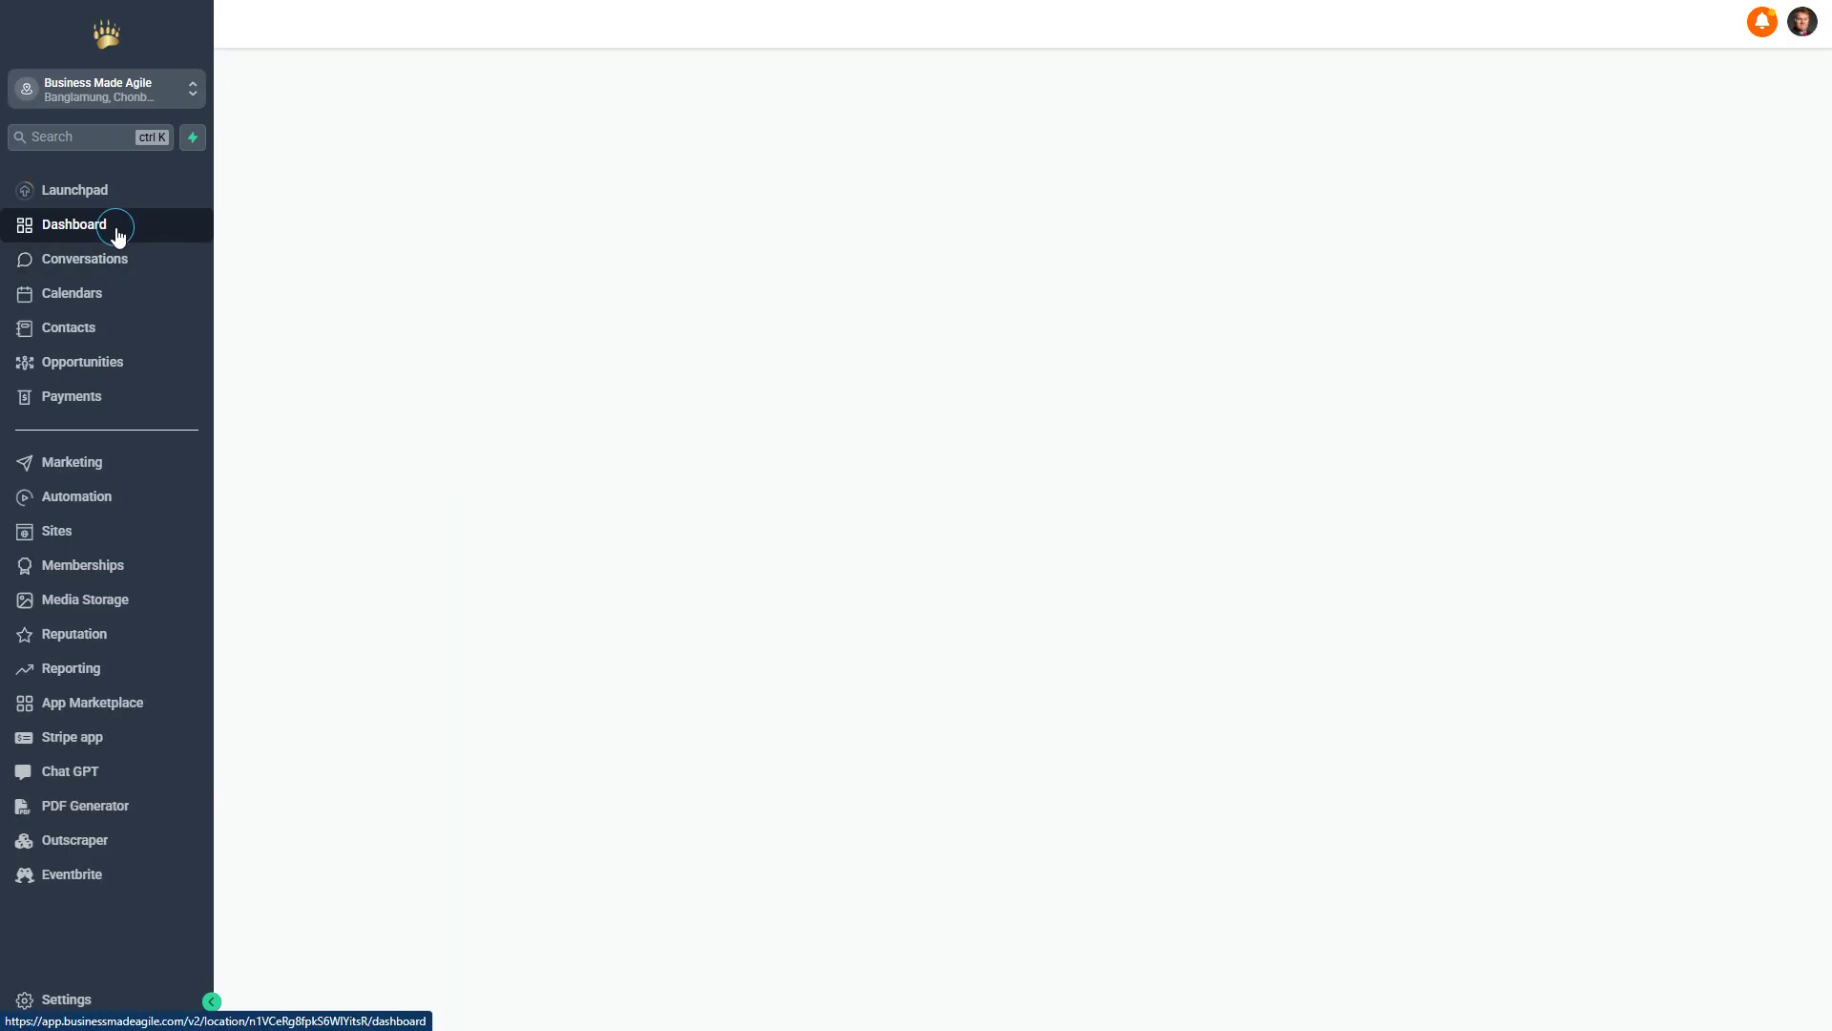
Open the Automation area, review the Global Workflow Settings for notifications and workflow pauses, and return to the workflow list.
{"action": "left_click", "coordinate": [86, 499]}
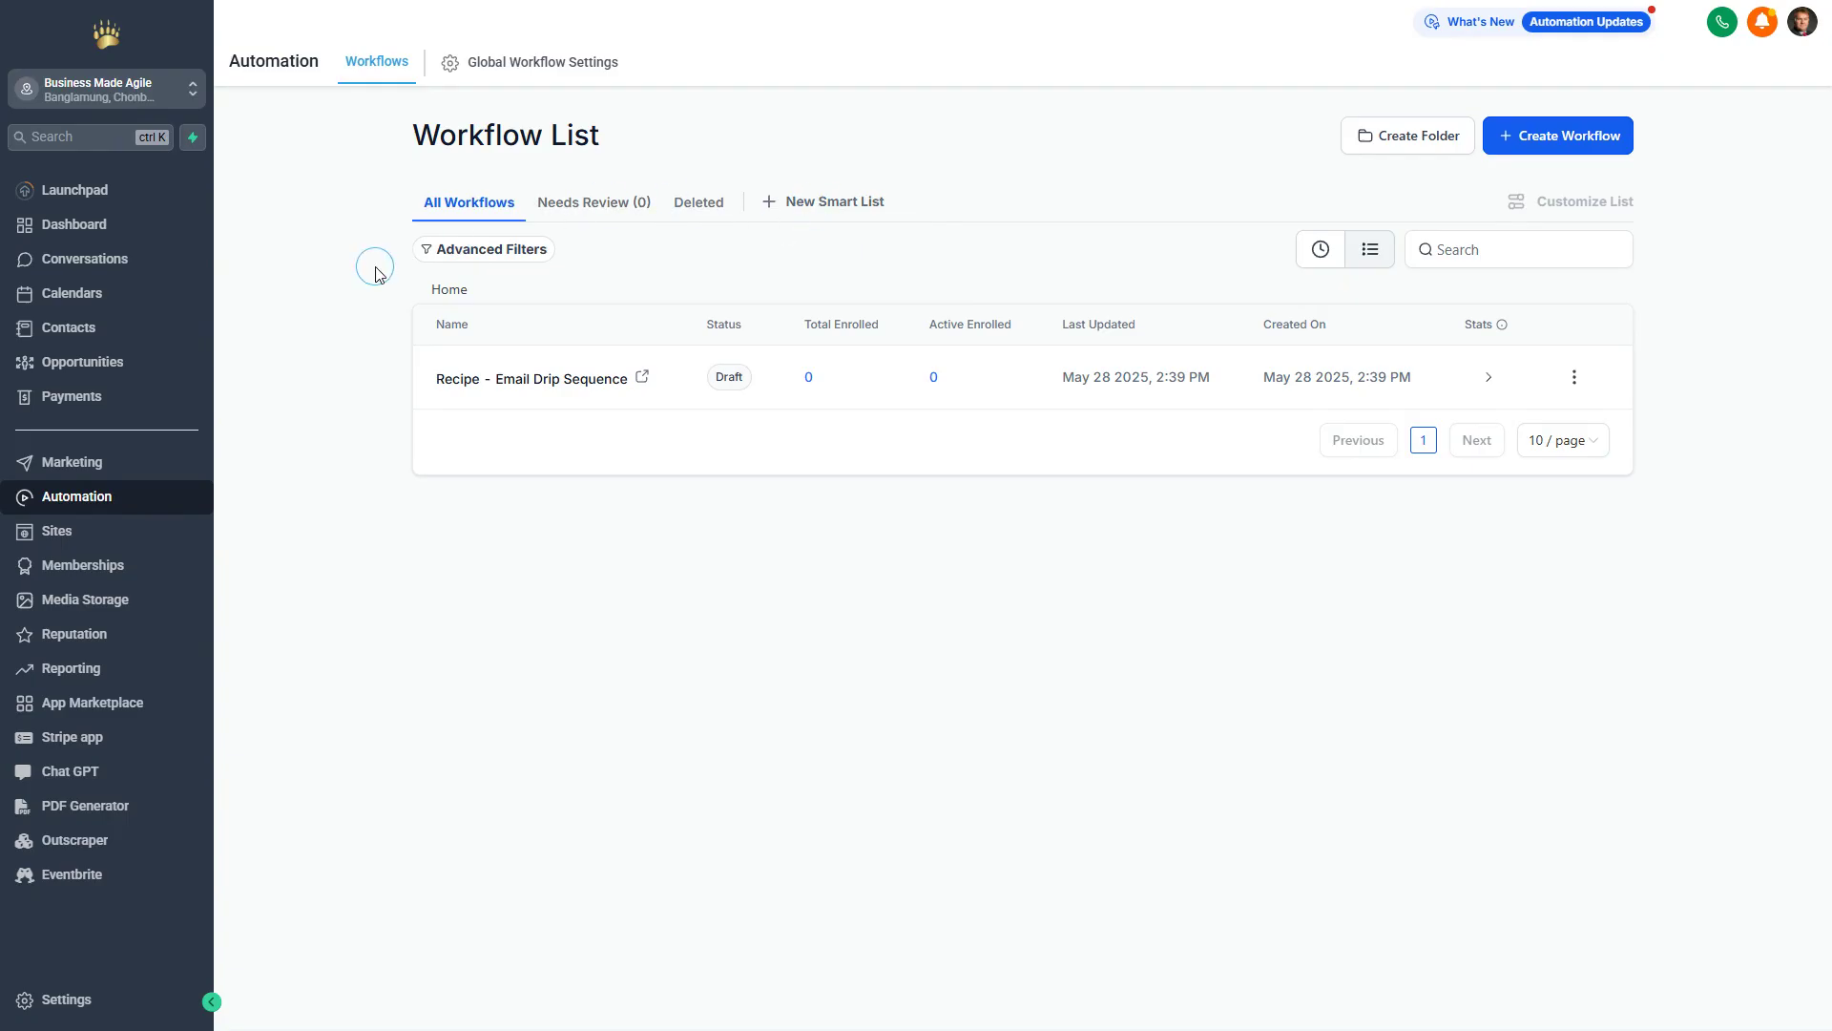
{"action": "left_click", "coordinate": [544, 65]}
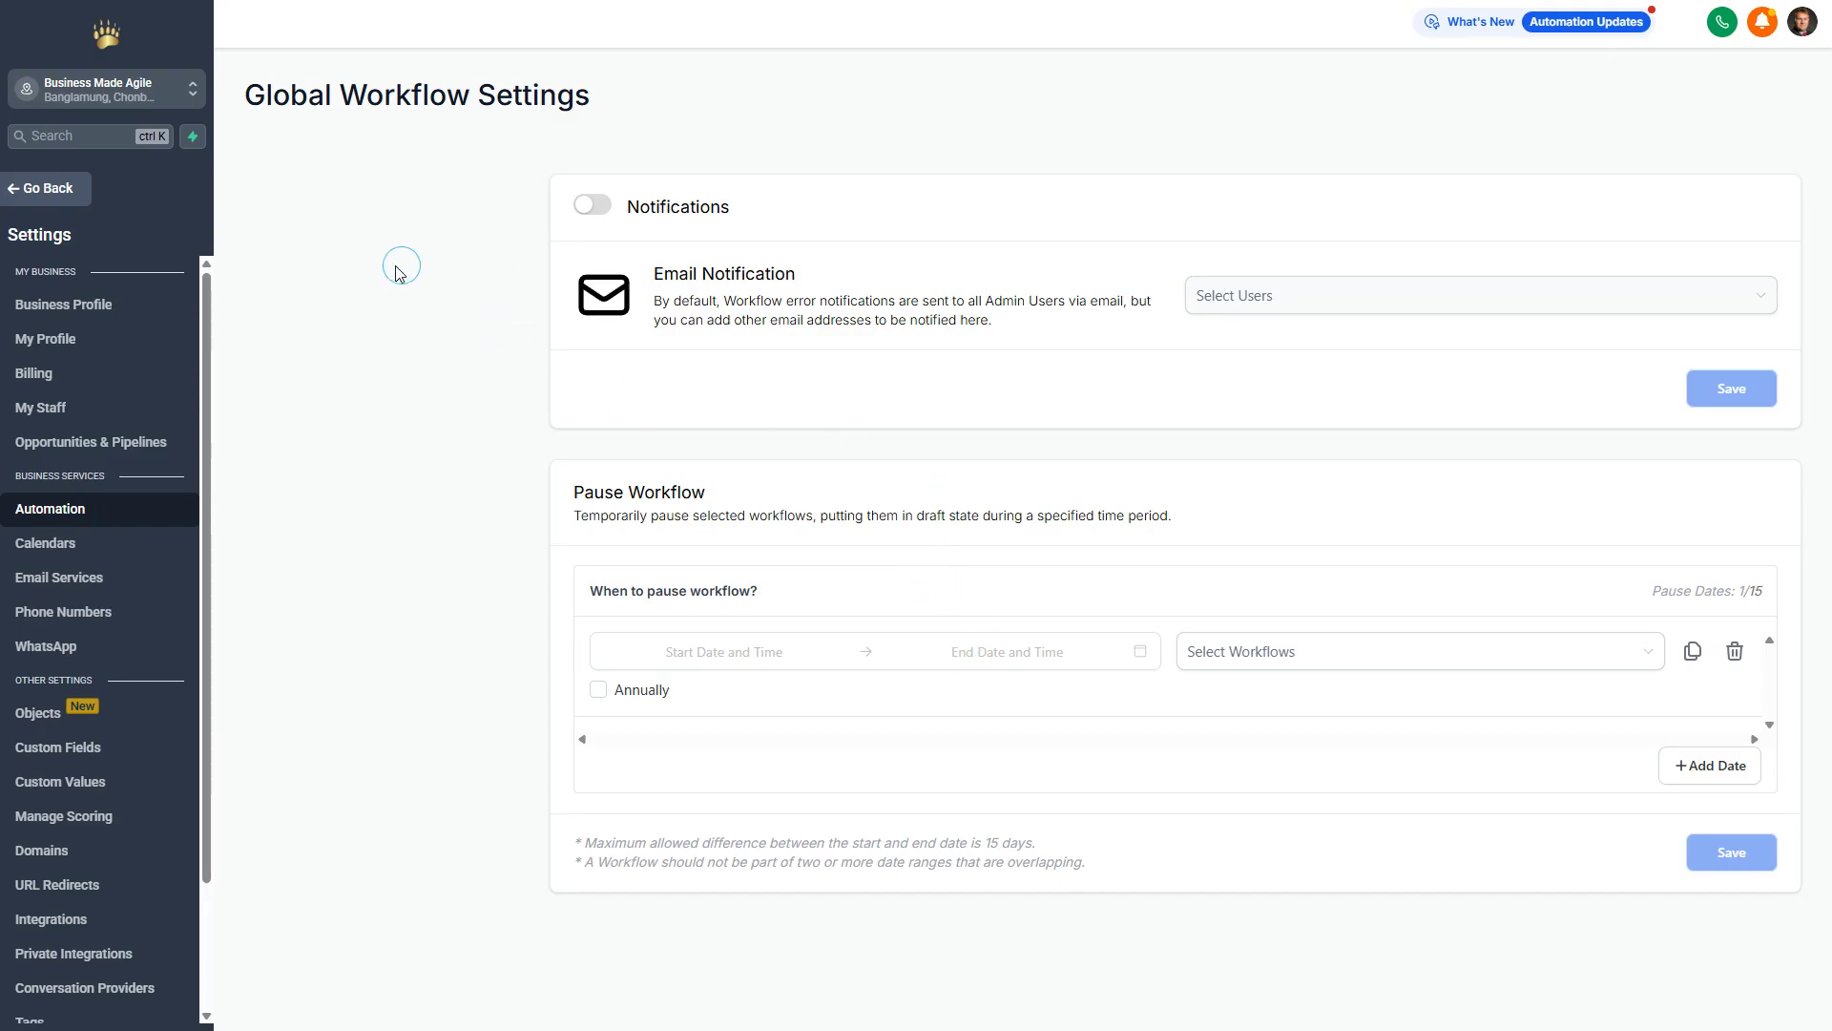
{"action": "left_click", "coordinate": [41, 188]}
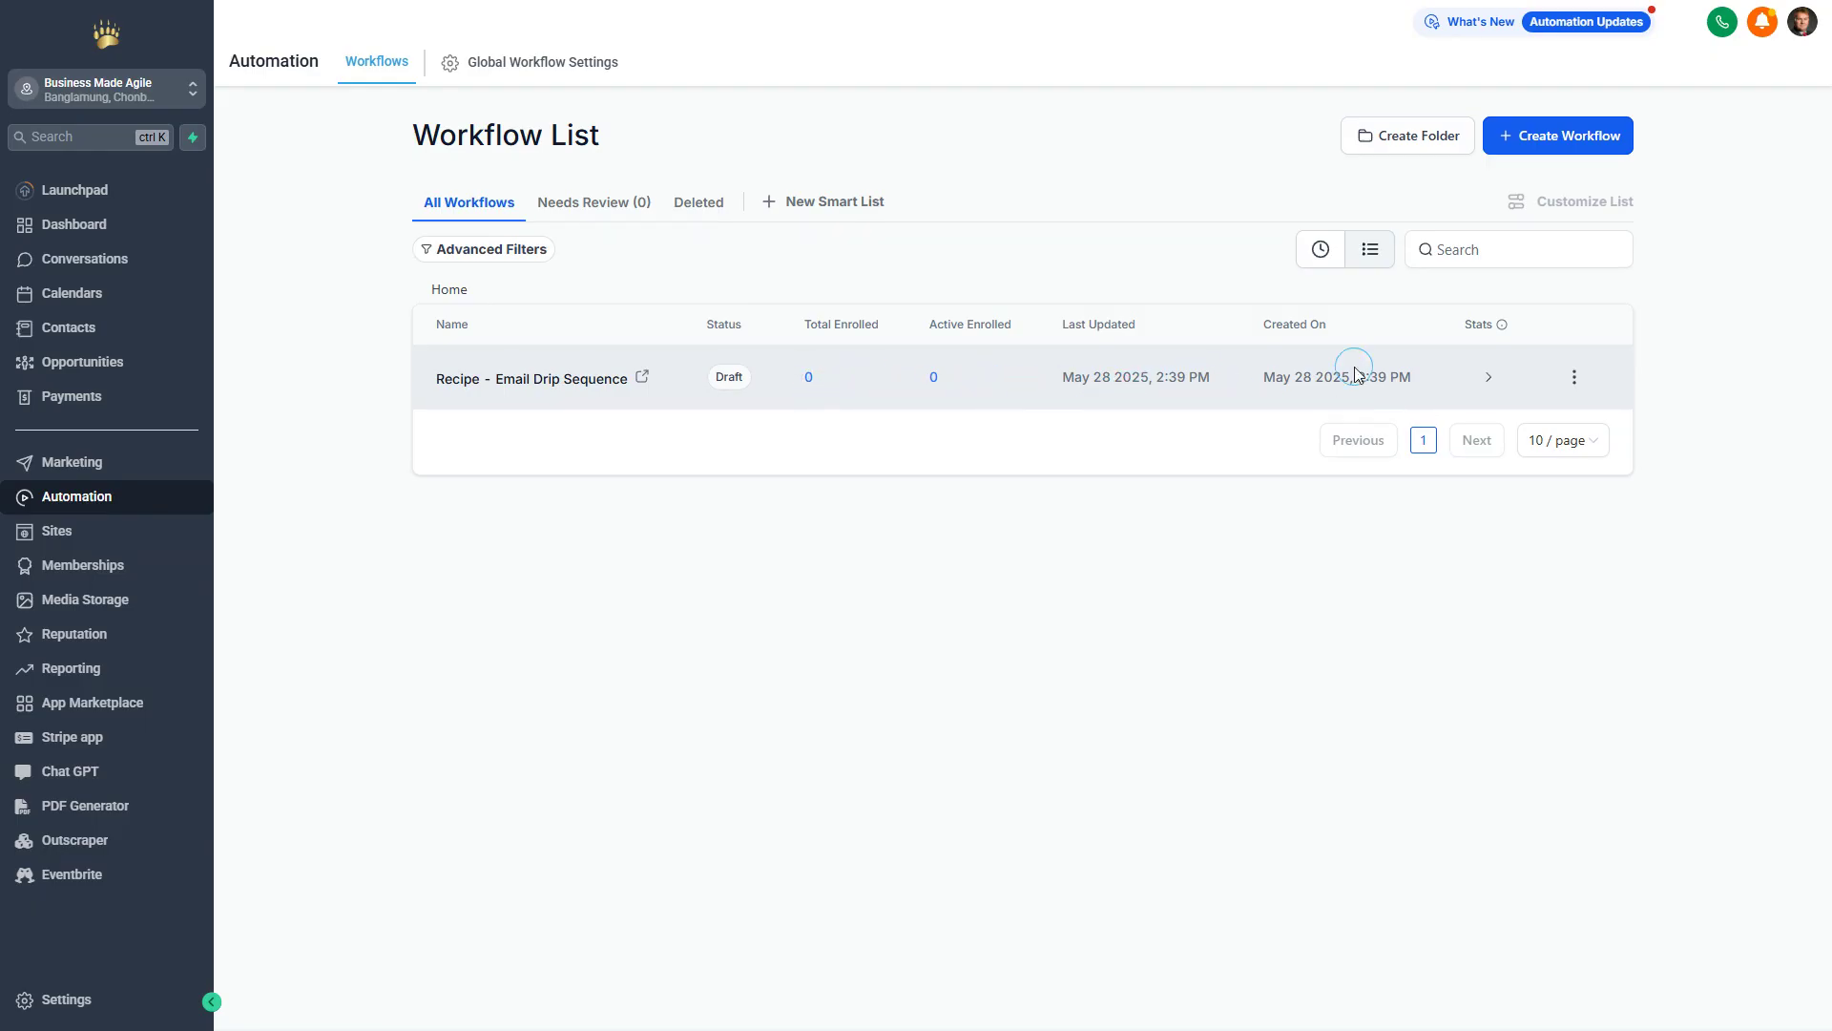
Open the "Recipe - Email Drip Sequence" workflow for editing from the workflow list.
{"action": "left_click", "coordinate": [1577, 380]}
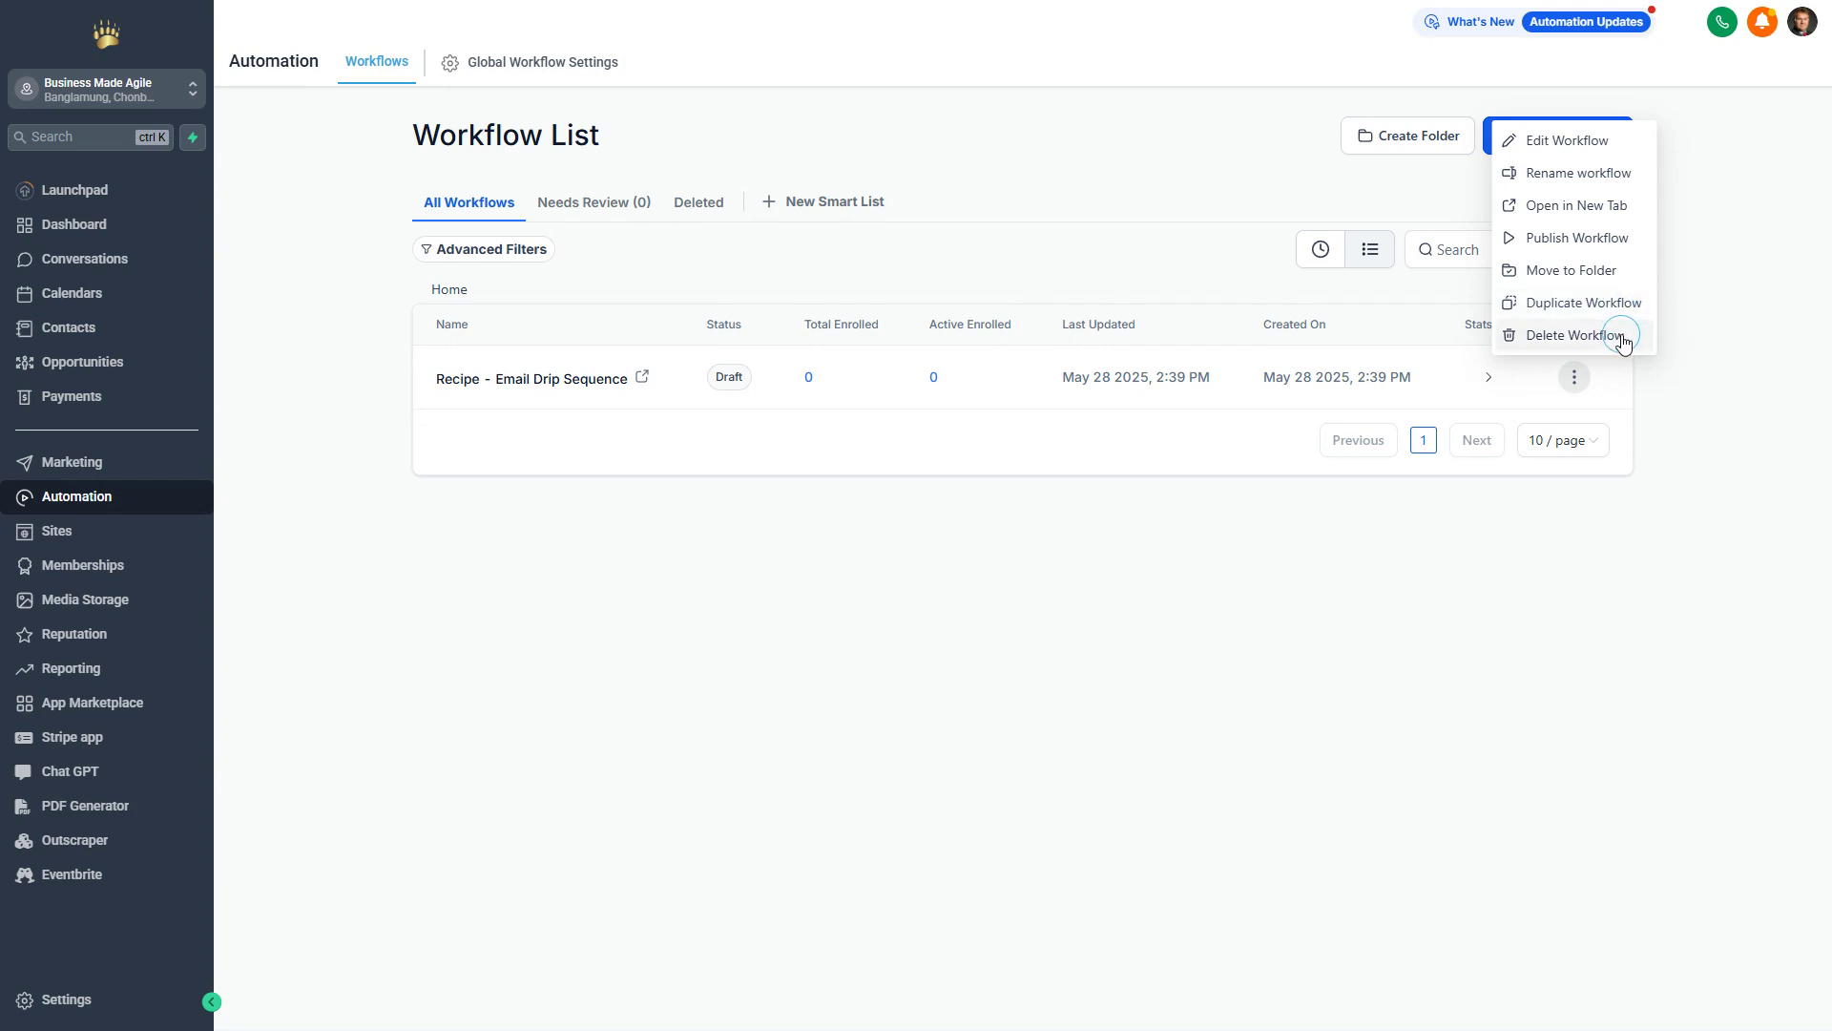
{"action": "left_click", "coordinate": [1571, 145]}
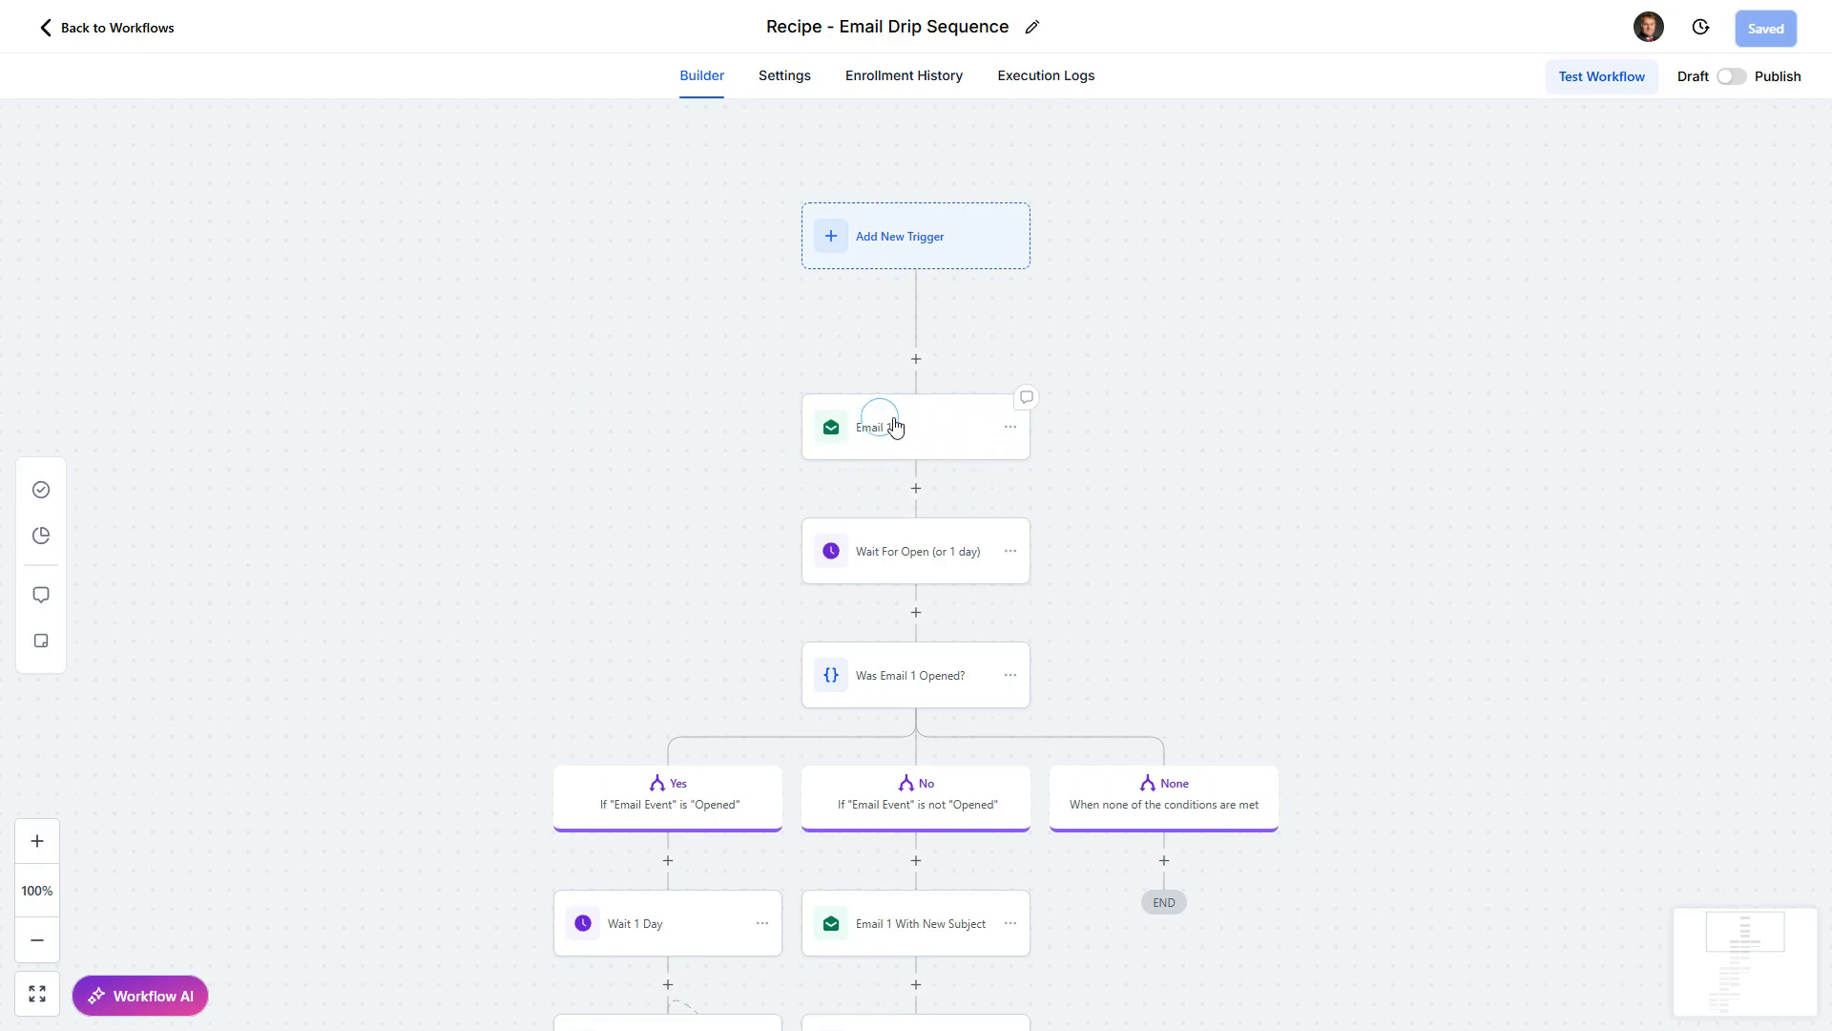
Open the Email 1 action and review its sender, subject, template, message and test email settings.
{"action": "left_click", "coordinate": [1010, 430]}
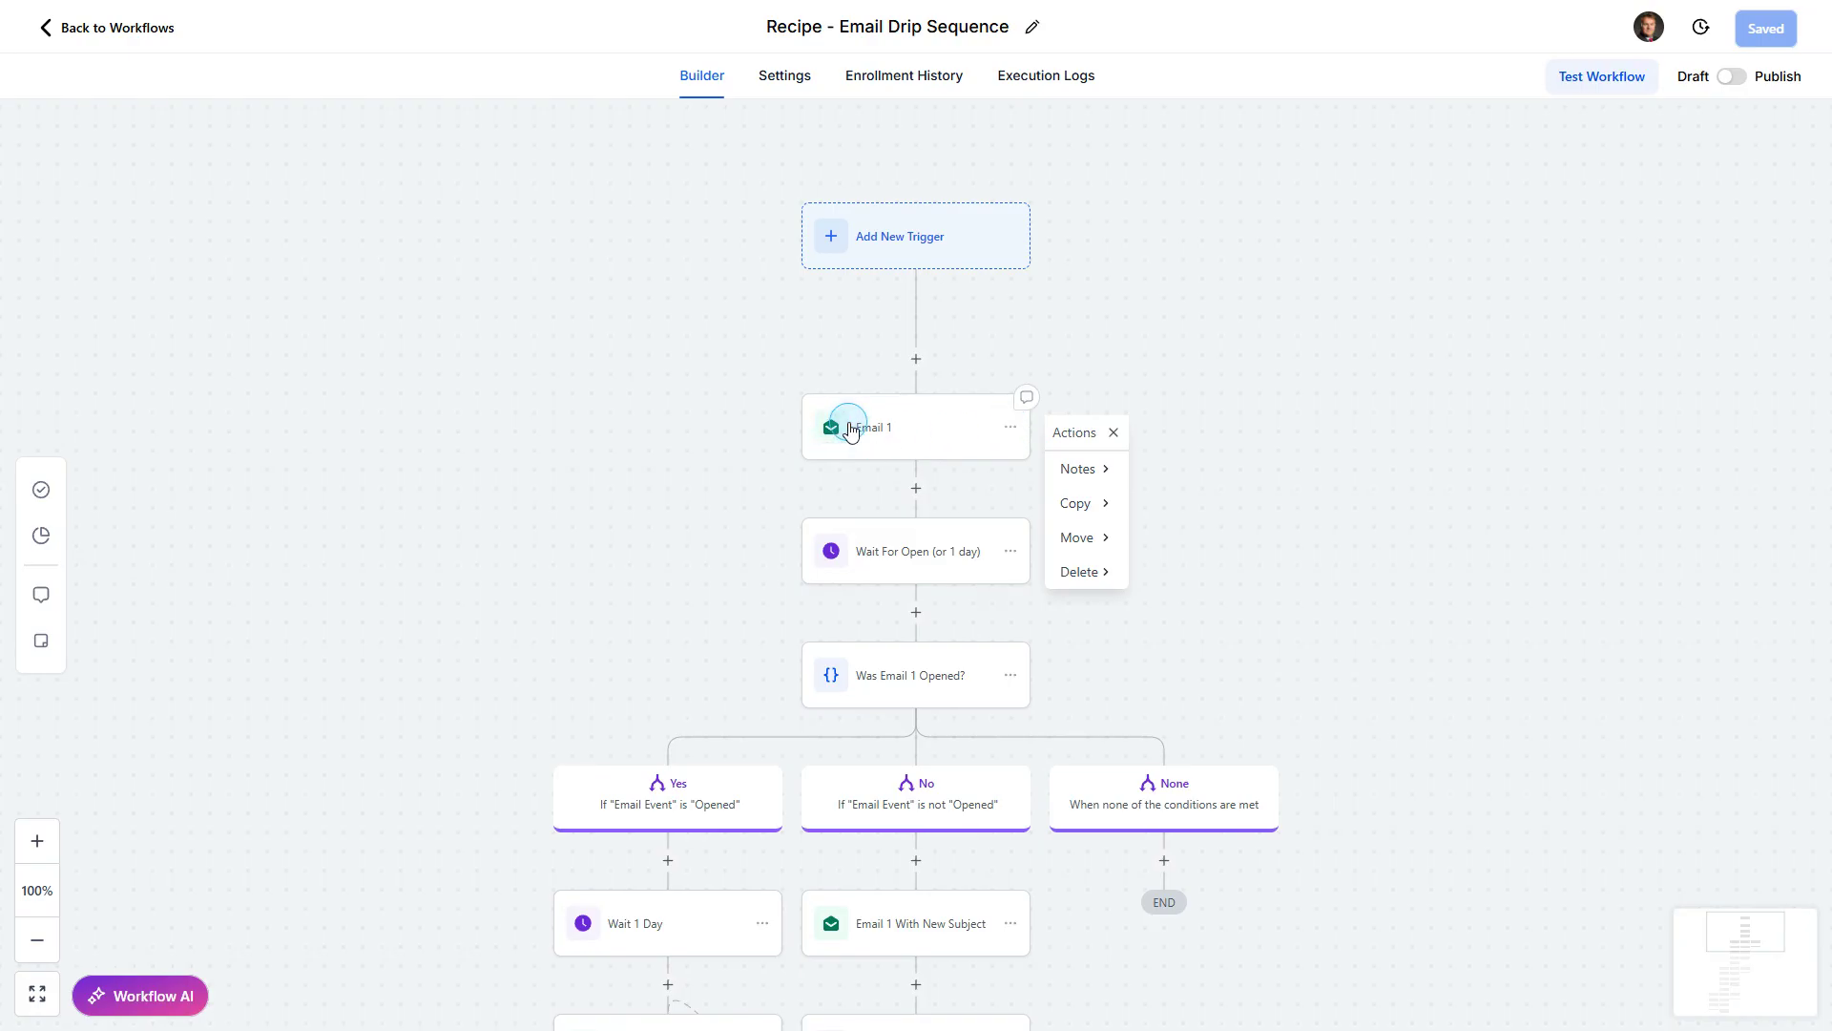
{"action": "left_click", "coordinate": [954, 431]}
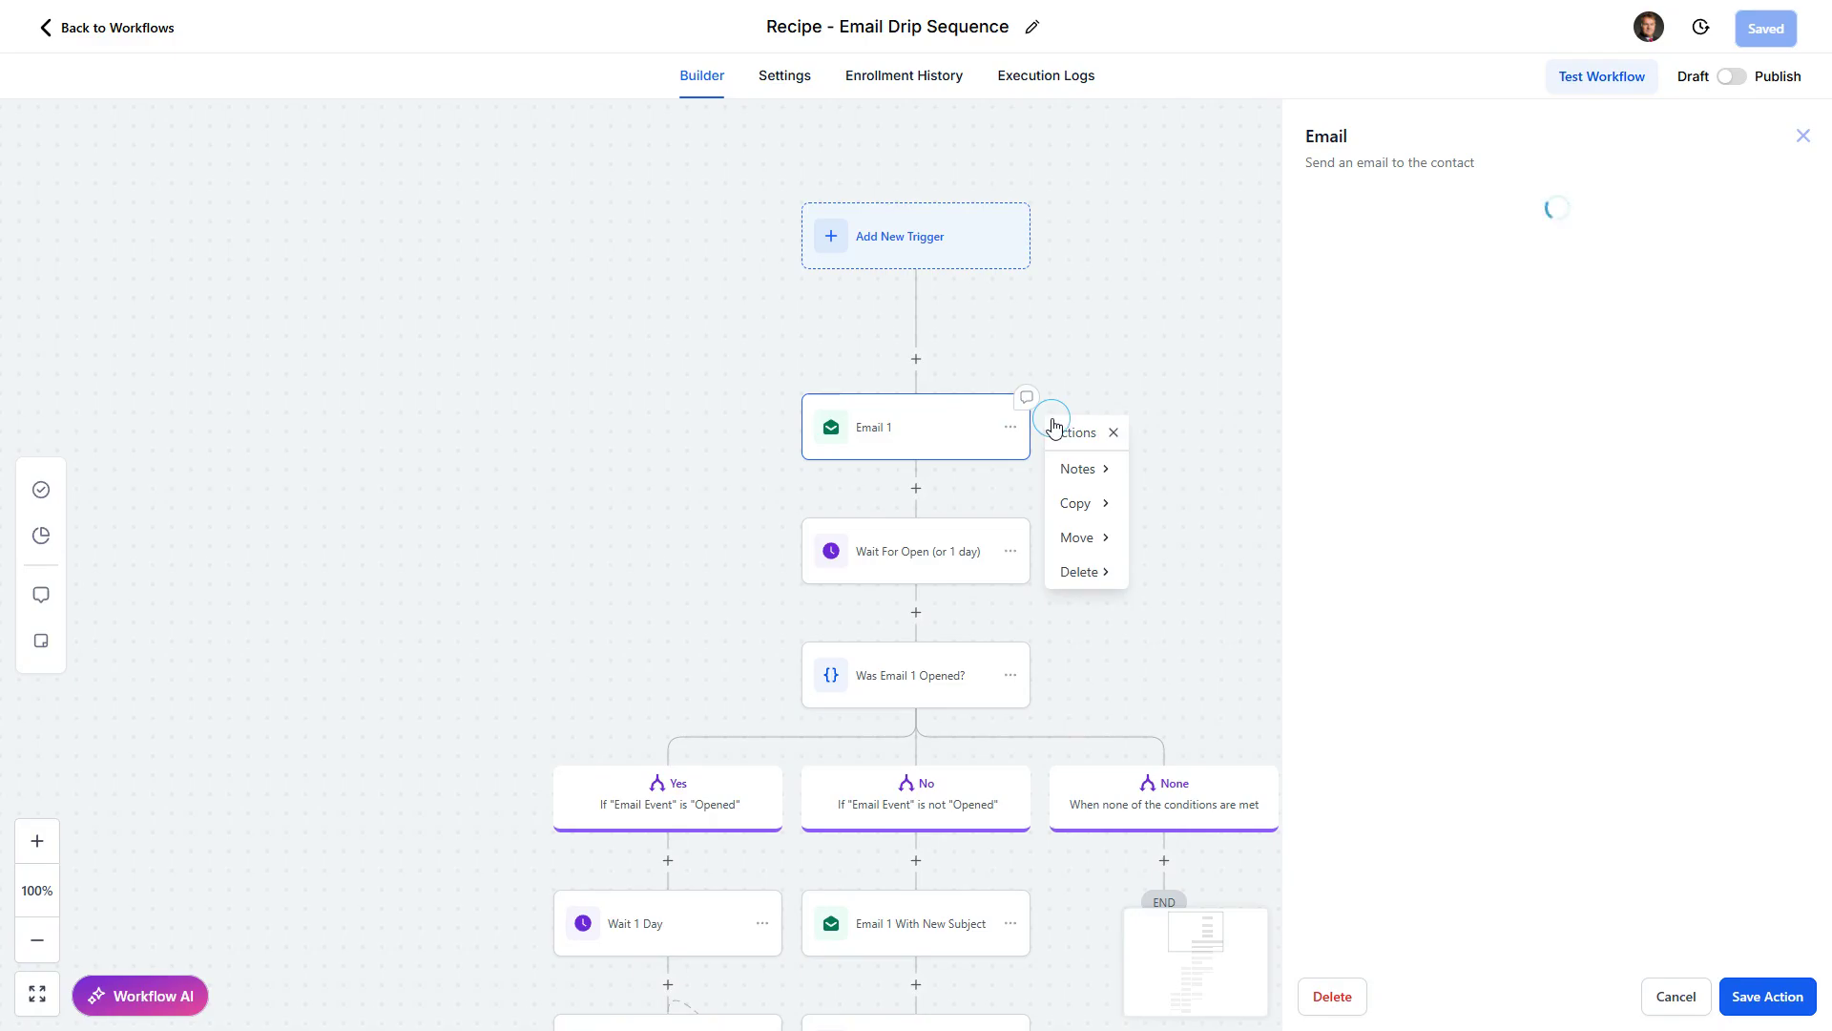
{"action": "left_click", "coordinate": [1335, 295]}
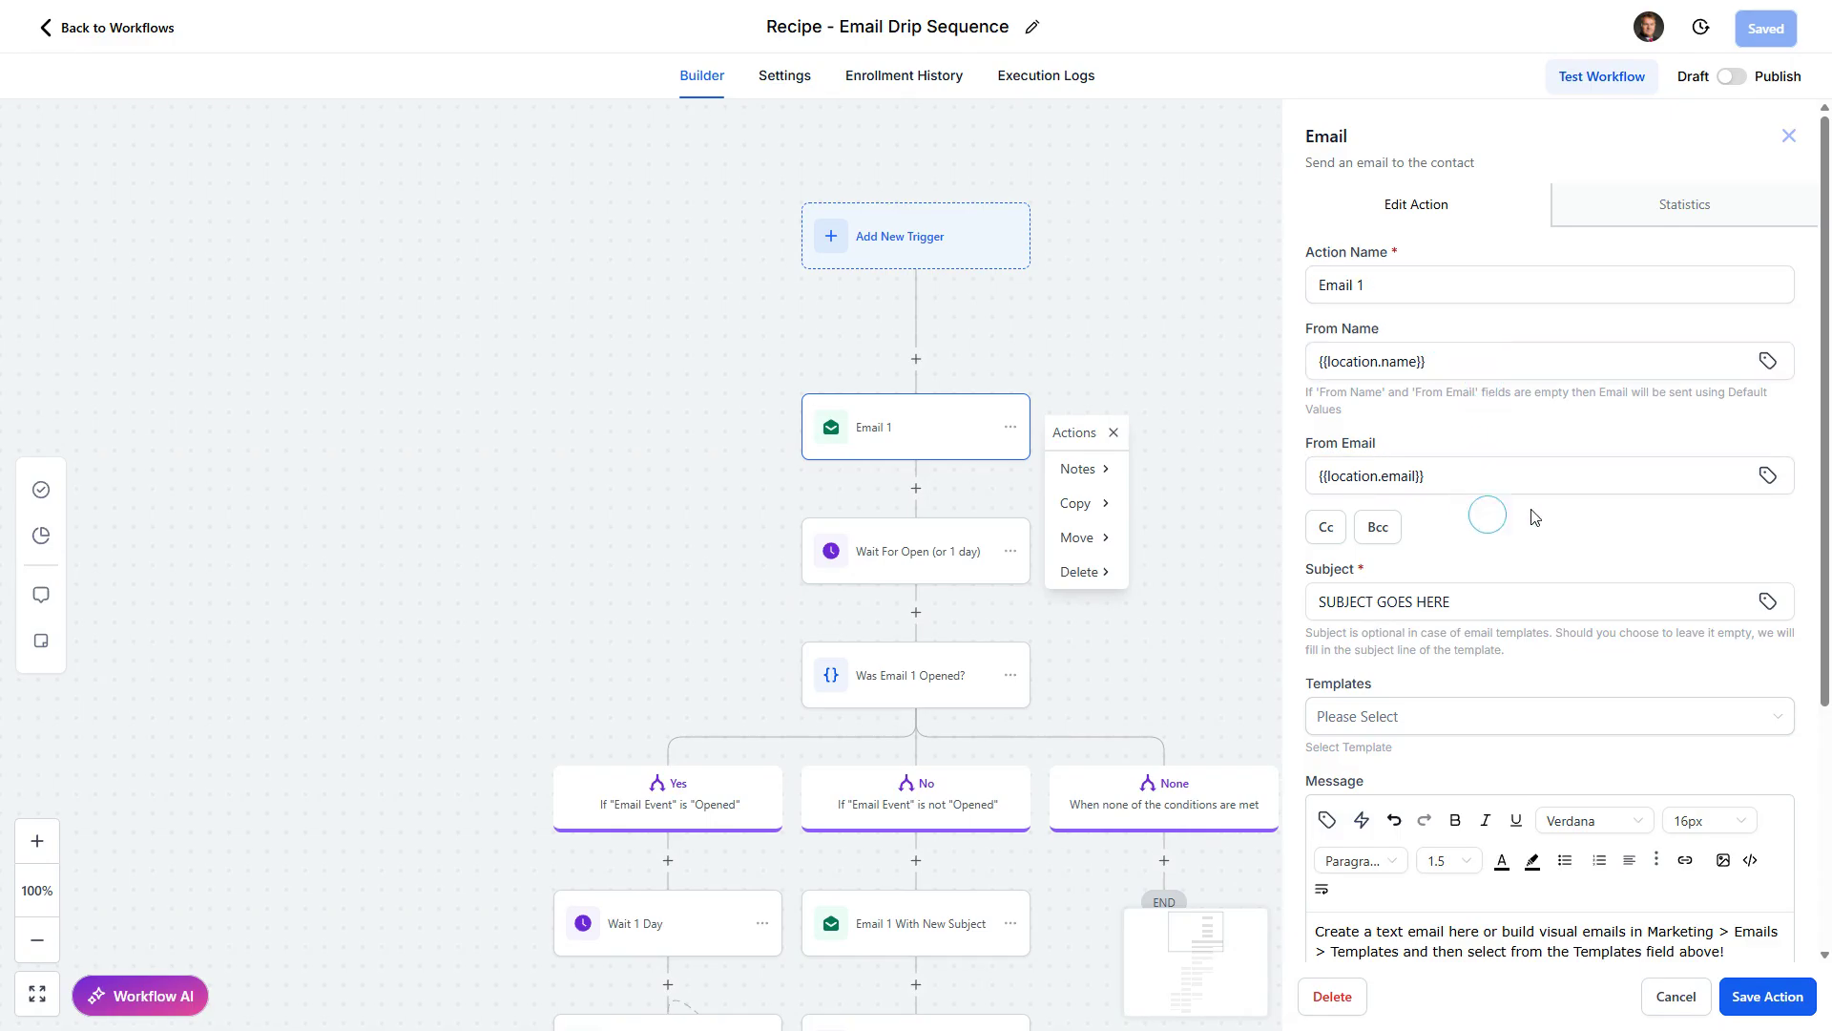
{"action": "scroll", "coordinate": [1527, 515], "scroll_direction": "down", "scroll_amount": 3}
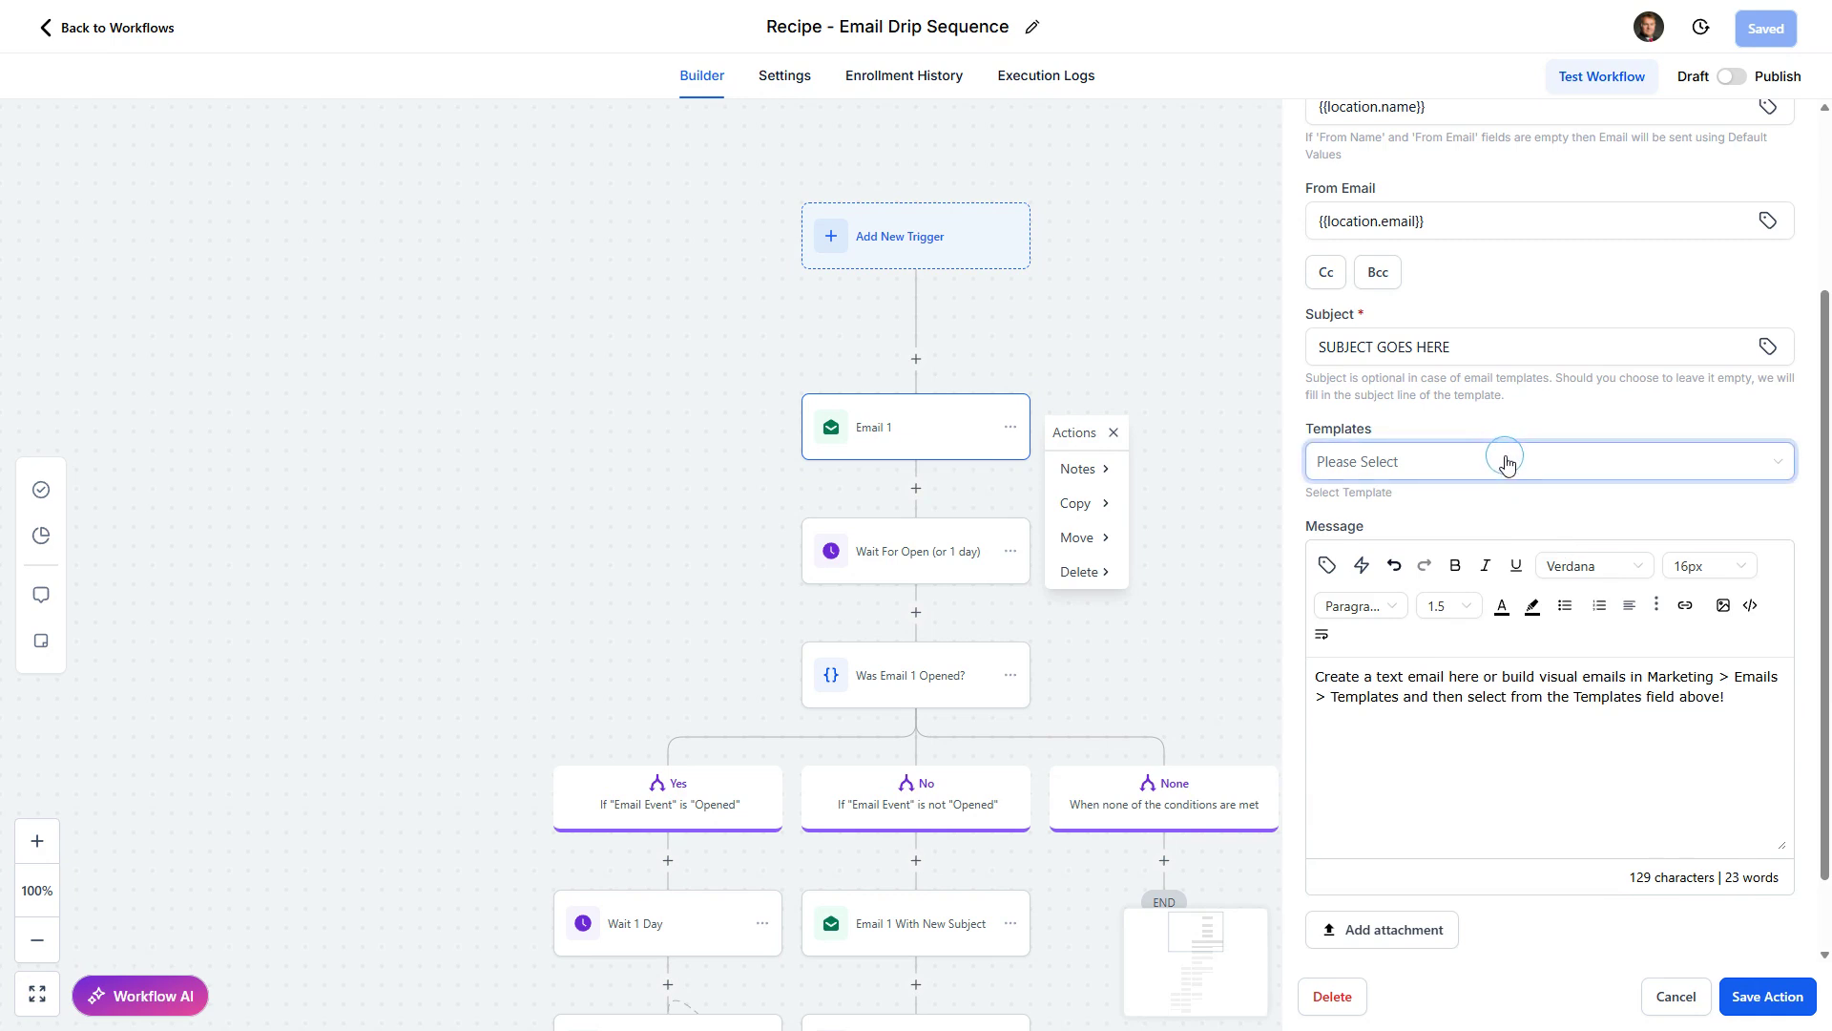
{"action": "scroll", "coordinate": [1506, 463], "scroll_direction": "down", "scroll_amount": 1}
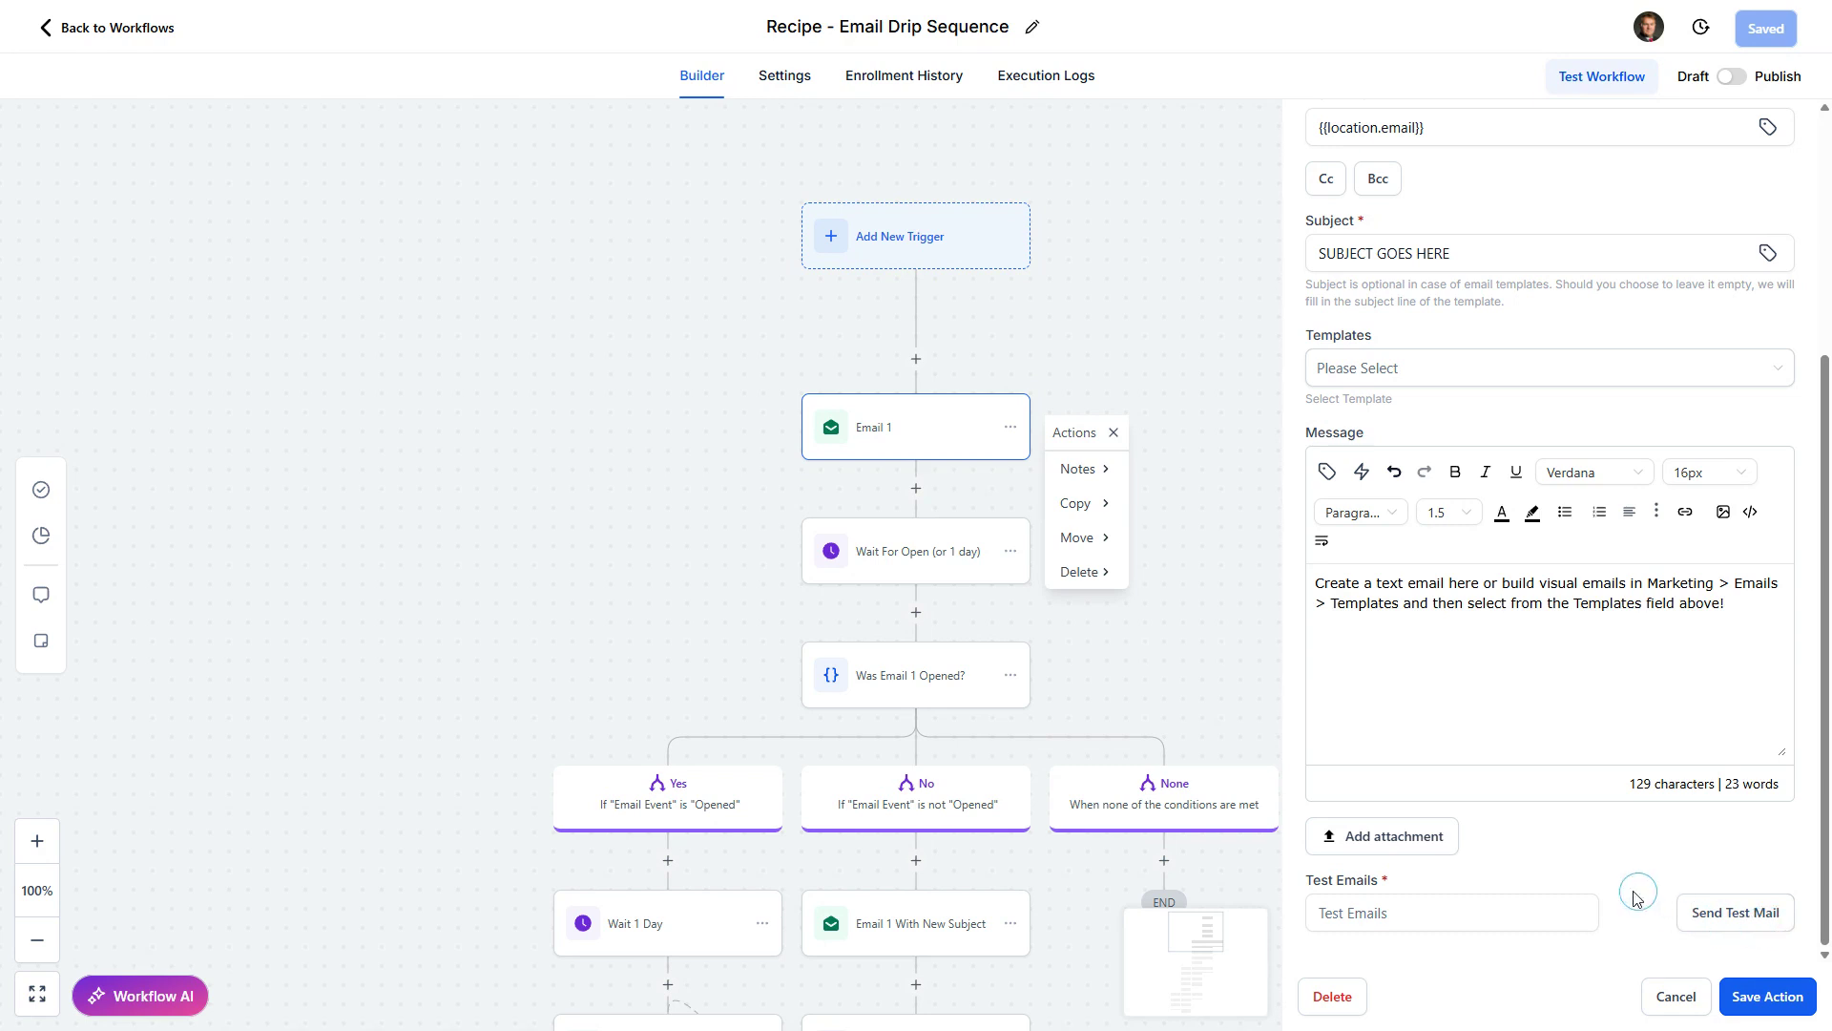
{"action": "scroll", "coordinate": [1564, 820], "scroll_direction": "up", "scroll_amount": 4}
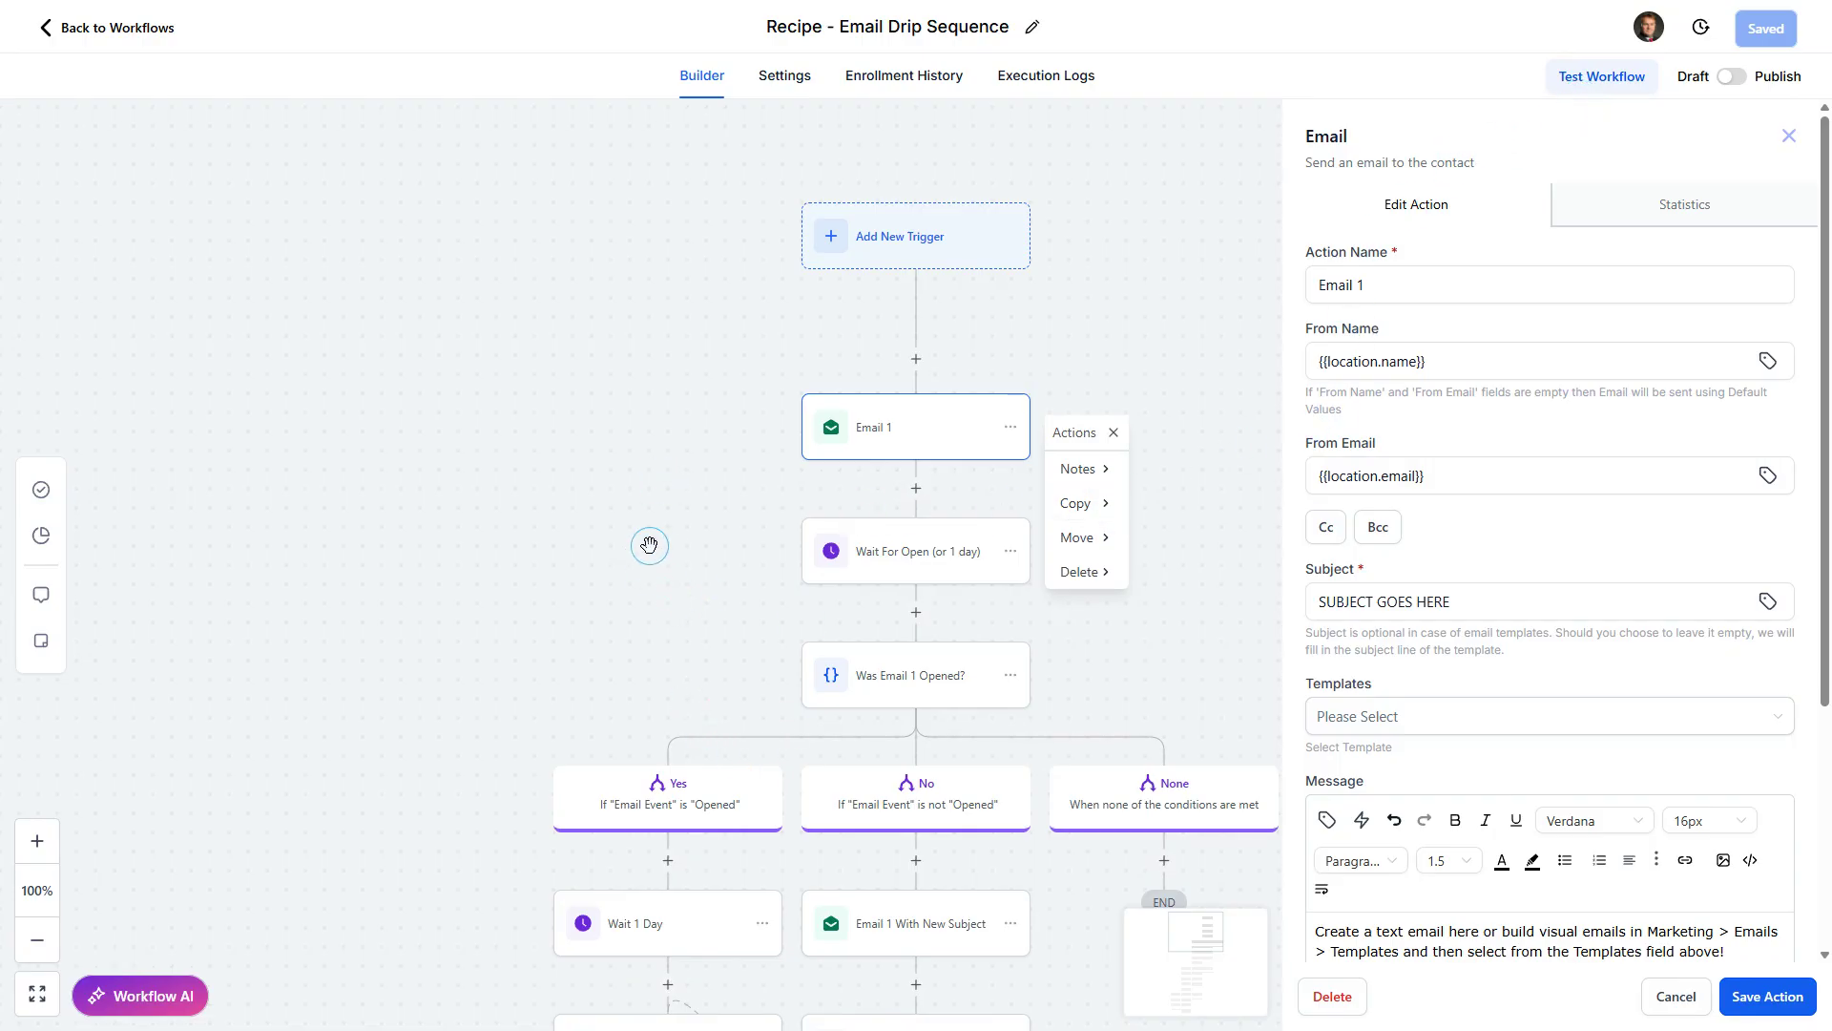
Review the "Wait For Open (or 1 day)" action and the "Was Email 1 Opened?" condition branches, and leave their settings without saving.
{"action": "scroll", "coordinate": [610, 464], "scroll_direction": "down", "scroll_amount": 1}
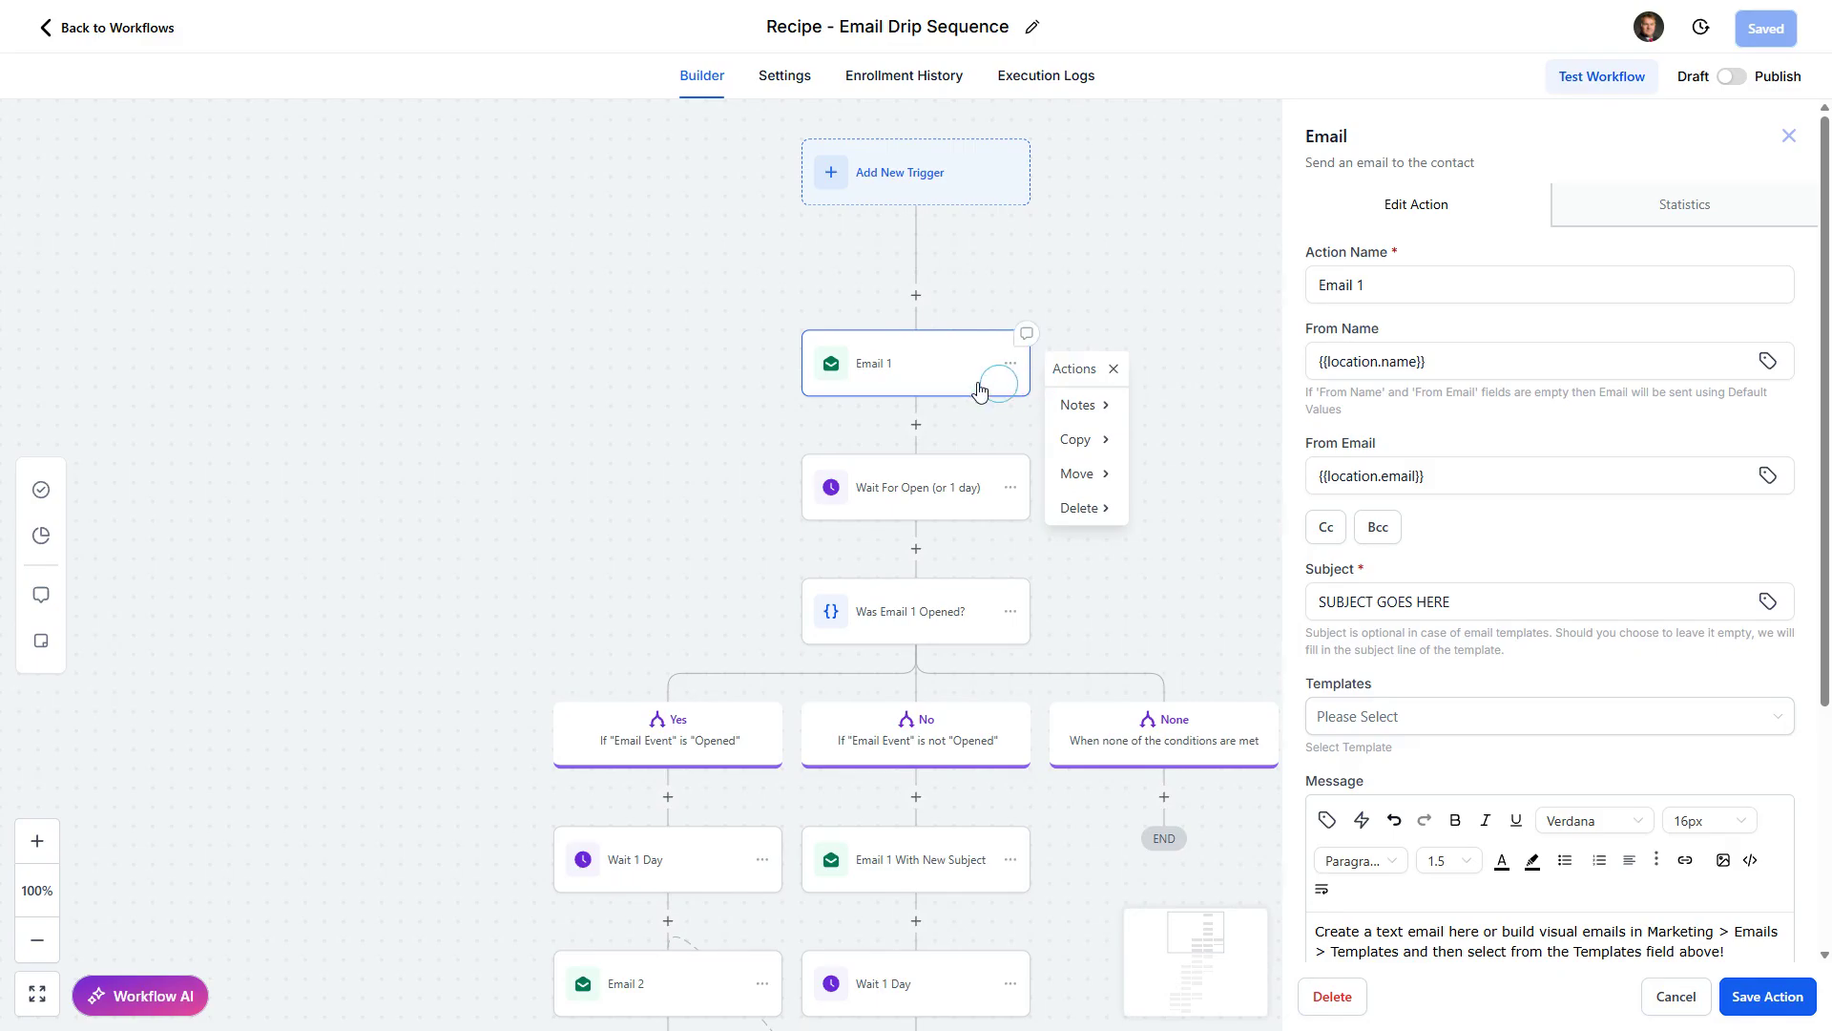
{"action": "left_click", "coordinate": [921, 496]}
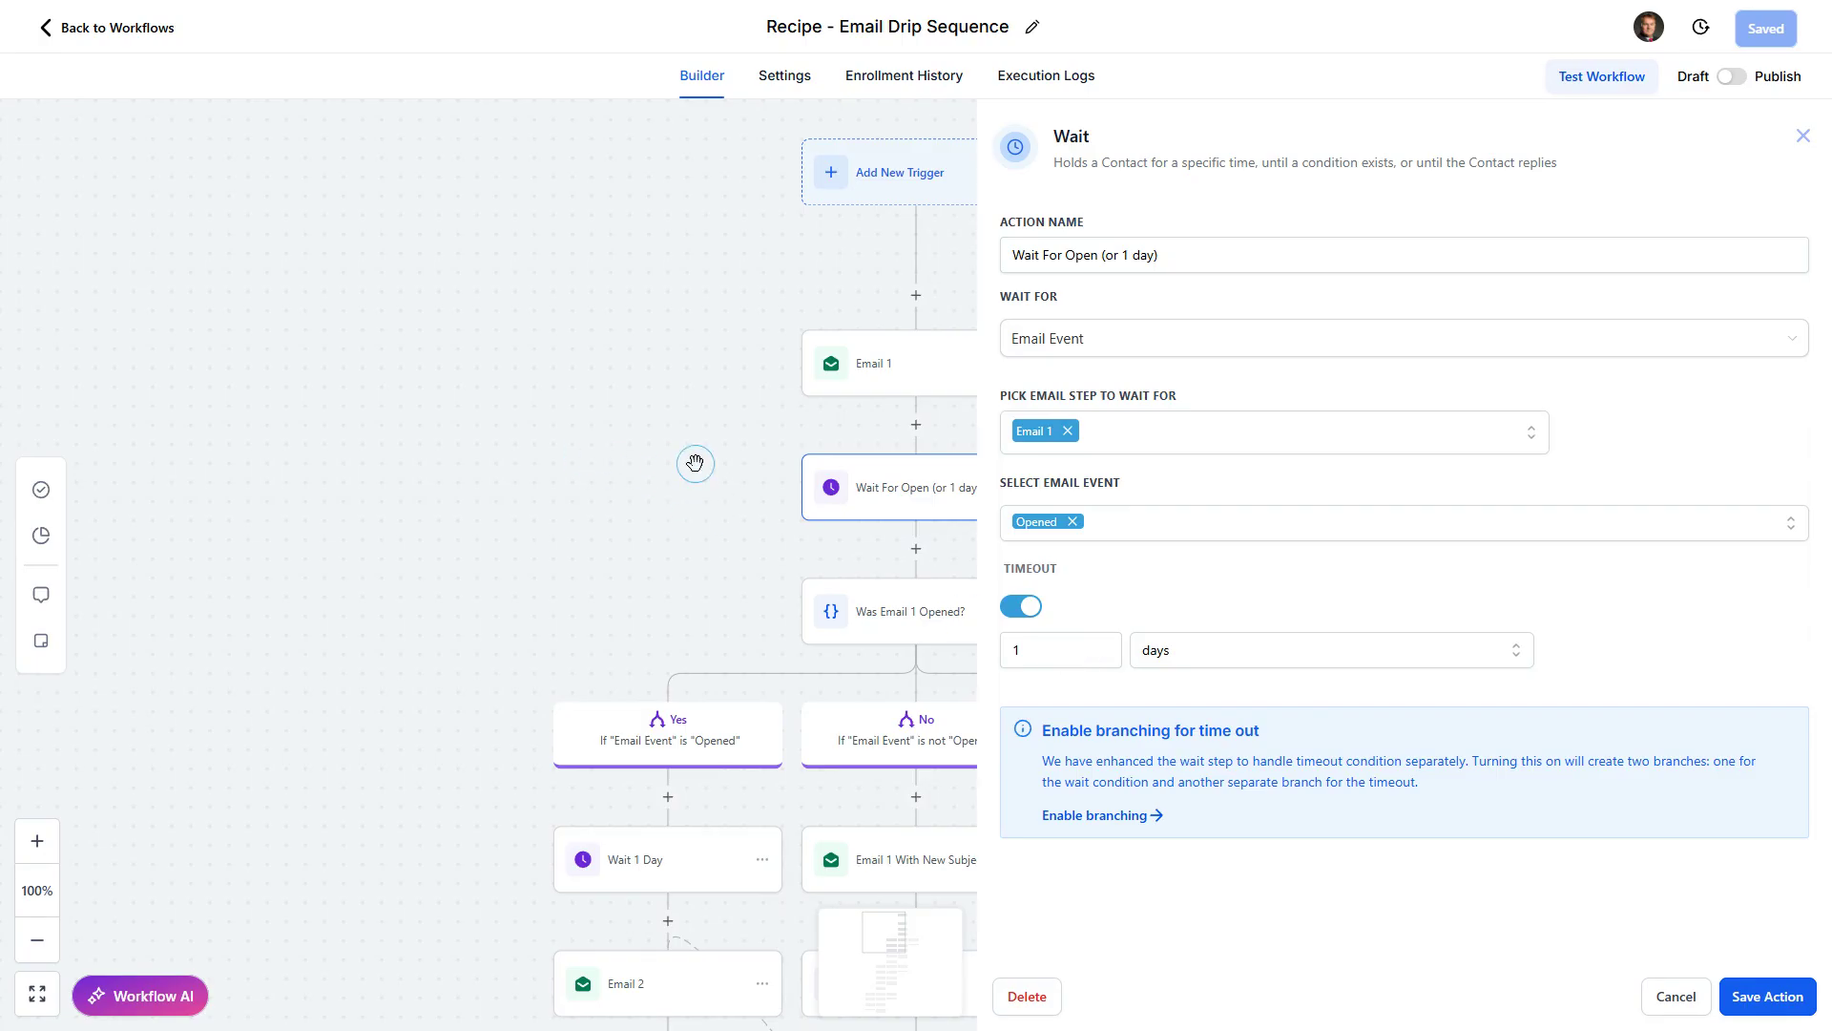
{"action": "left_click", "coordinate": [876, 619]}
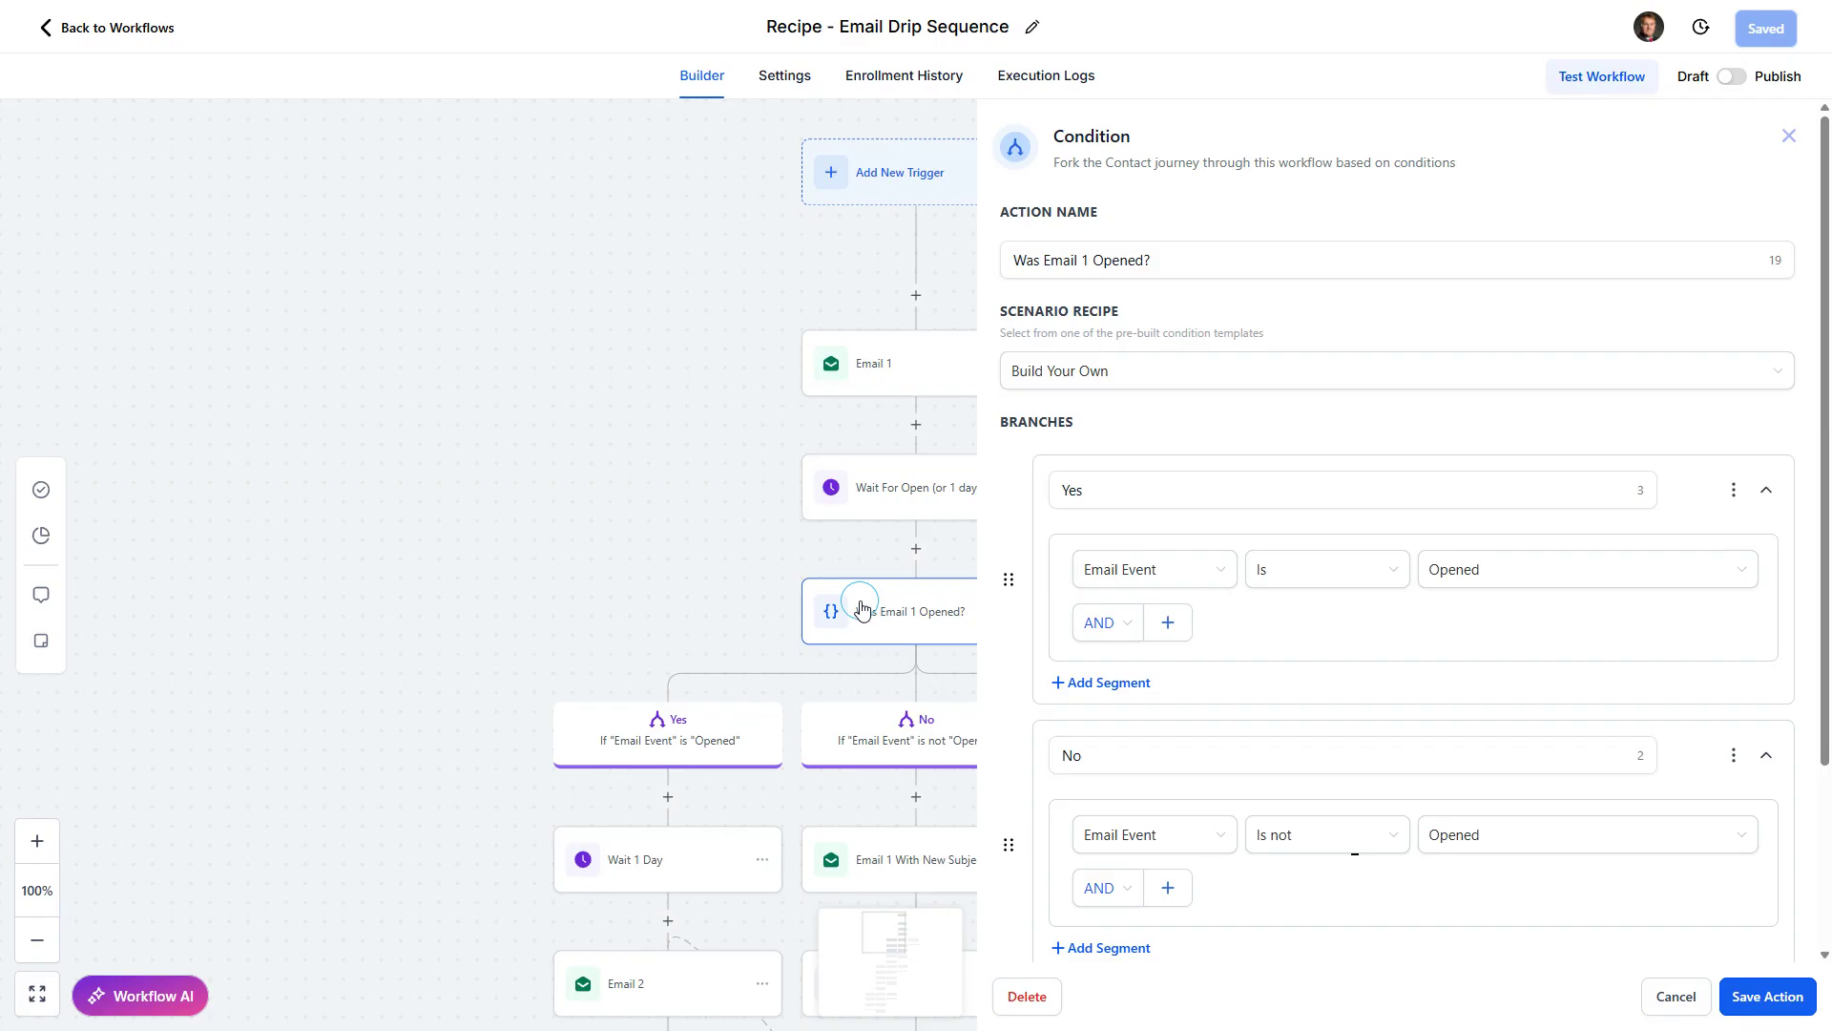
{"action": "scroll", "coordinate": [1364, 587], "scroll_direction": "down", "scroll_amount": 3}
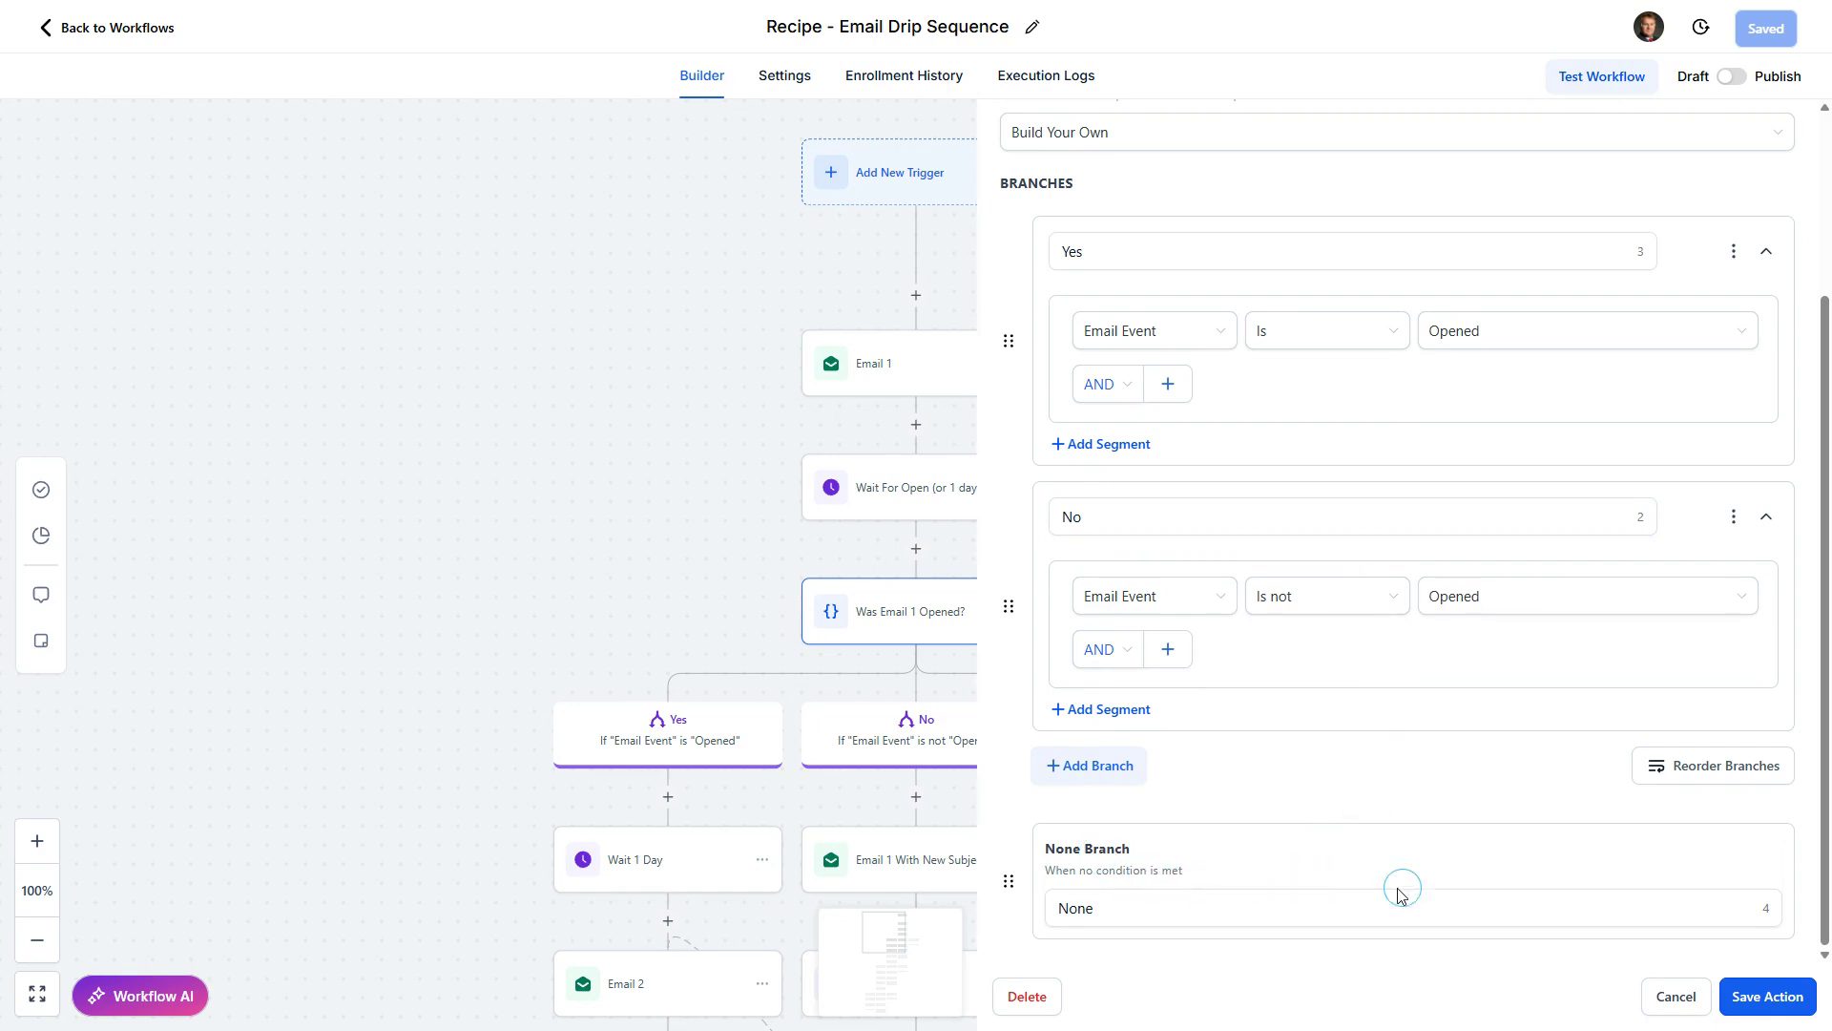
{"action": "left_click", "coordinate": [1681, 998]}
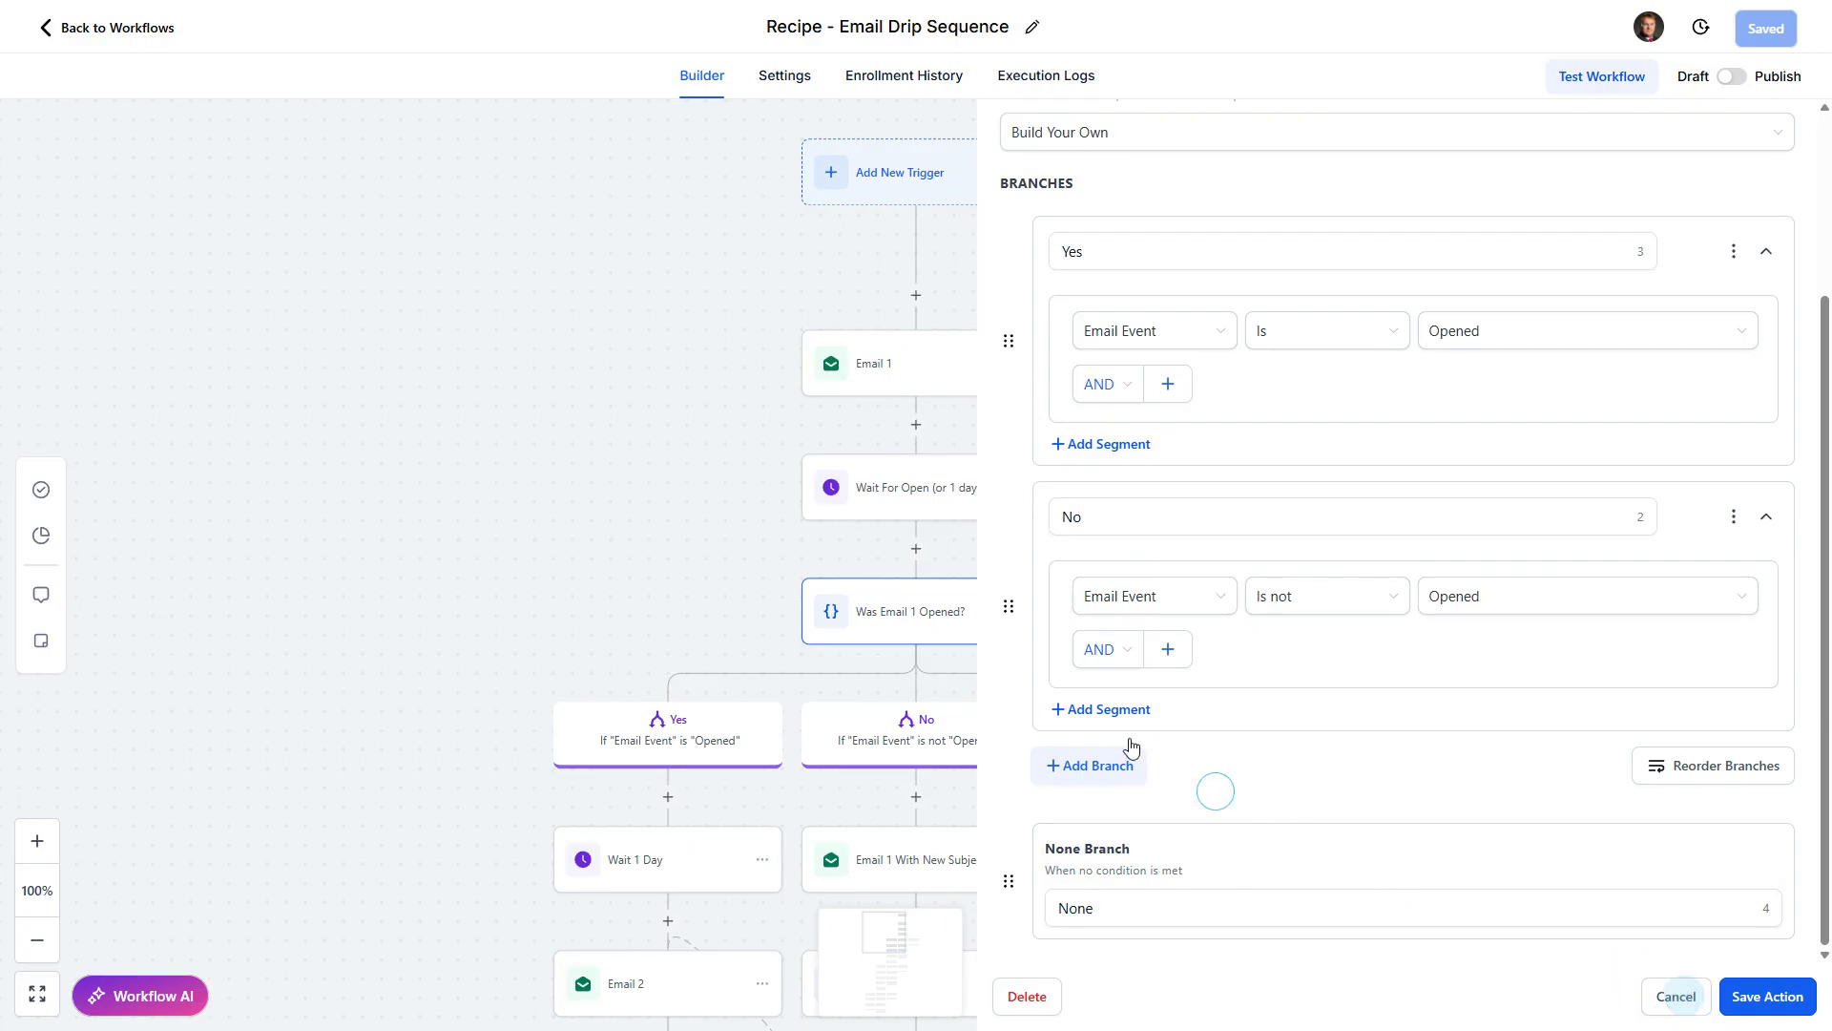
Examine the workflow's Yes, No and None branches from the "Was Email 1 Opened?" condition down to Email 4.
{"action": "scroll", "coordinate": [440, 491], "scroll_direction": "down", "scroll_amount": 2}
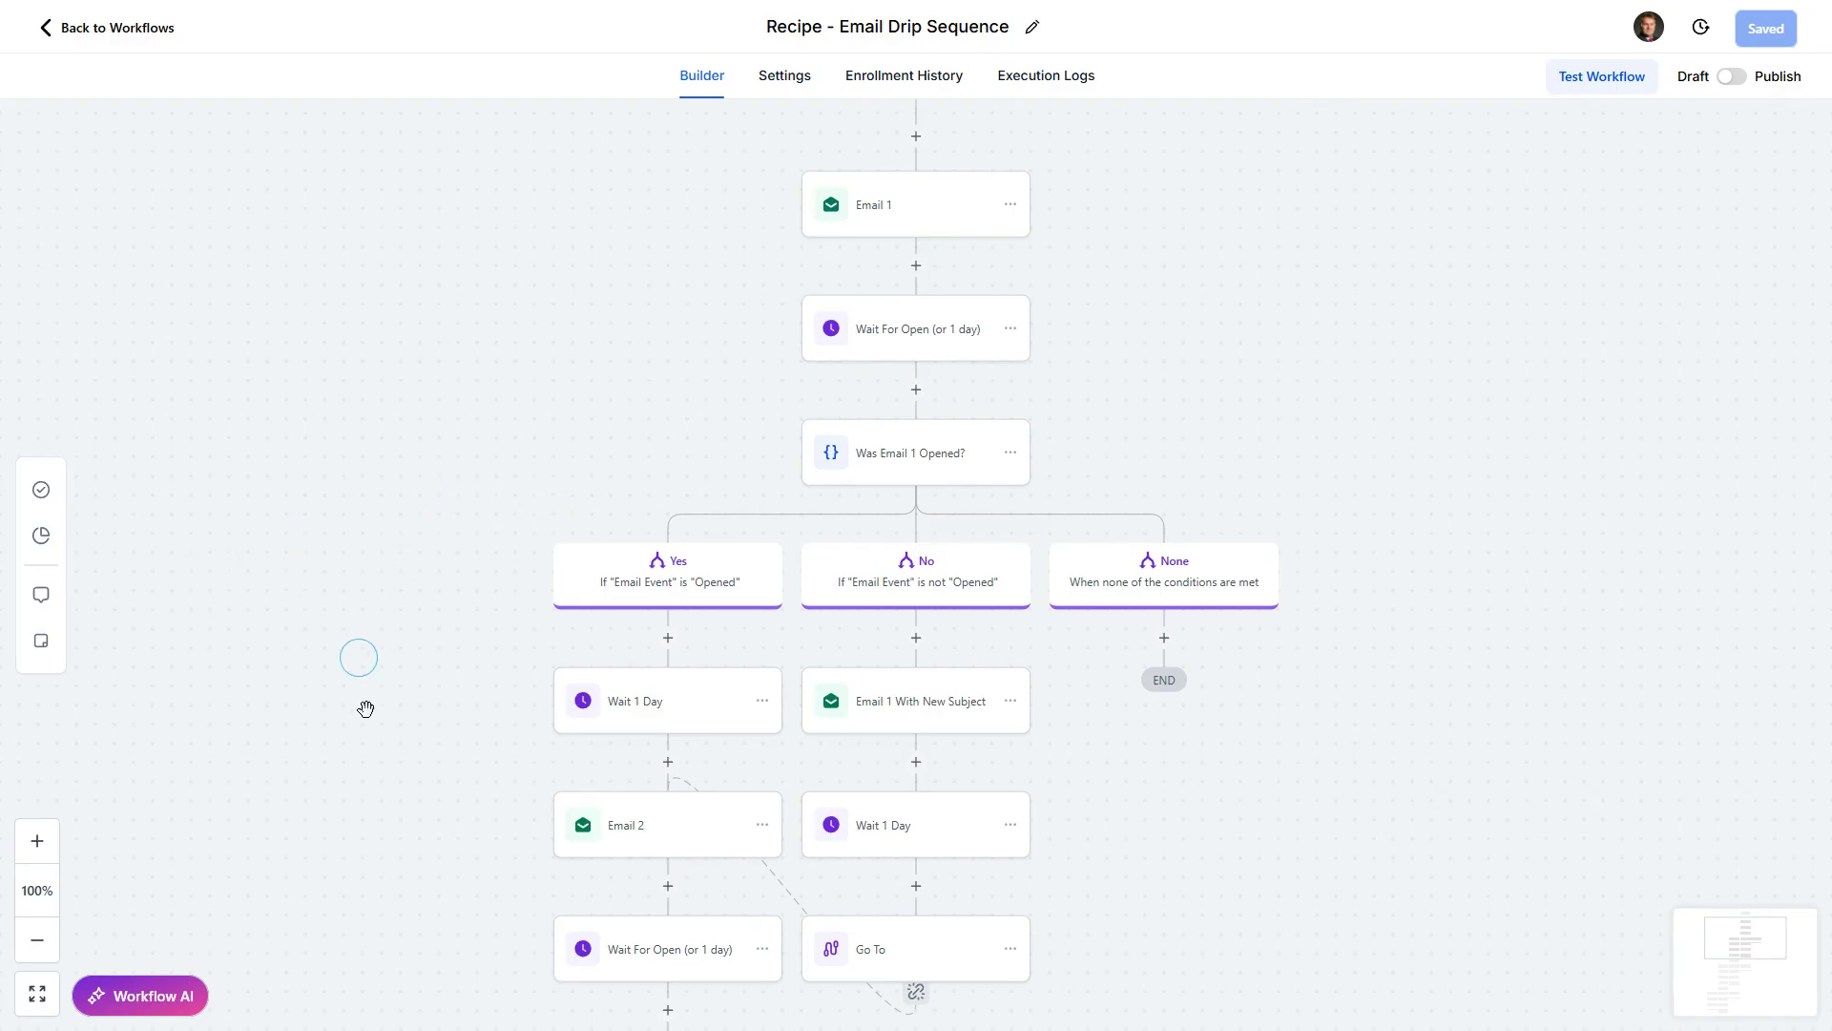
{"action": "scroll", "coordinate": [501, 610], "scroll_direction": "down", "scroll_amount": 1}
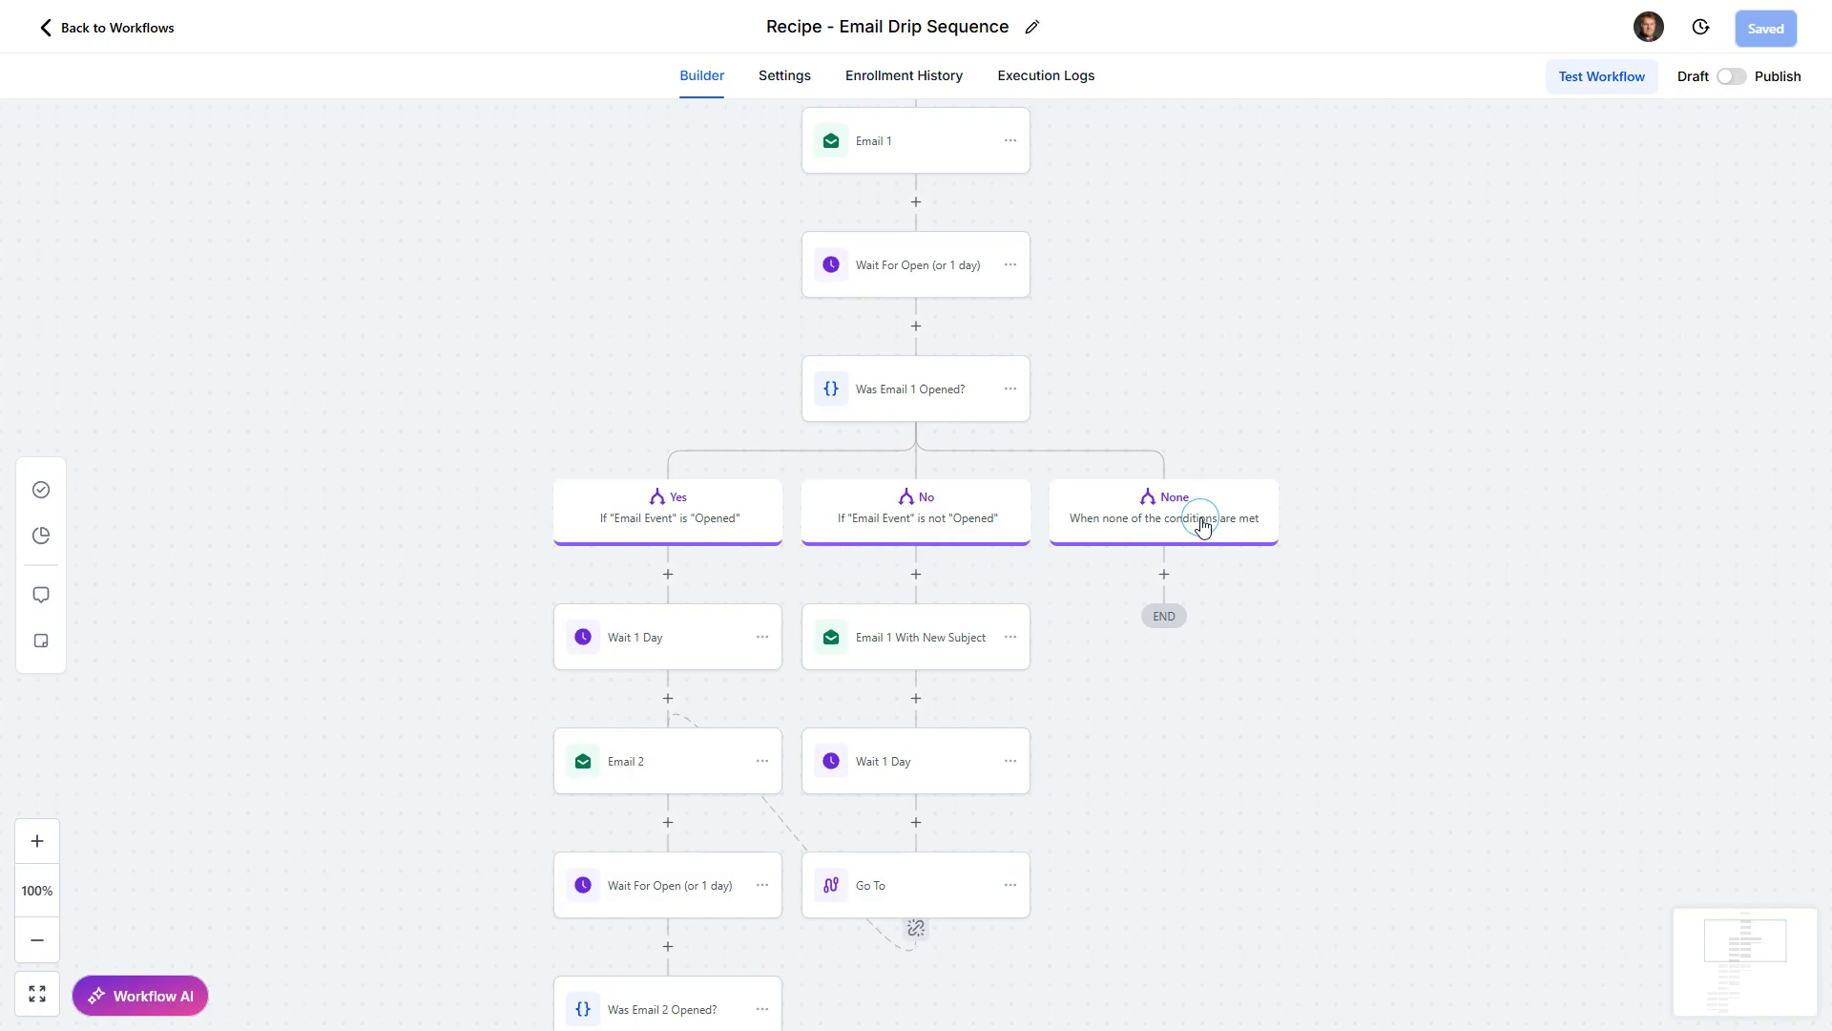
{"action": "scroll", "coordinate": [345, 477], "scroll_direction": "down", "scroll_amount": 2}
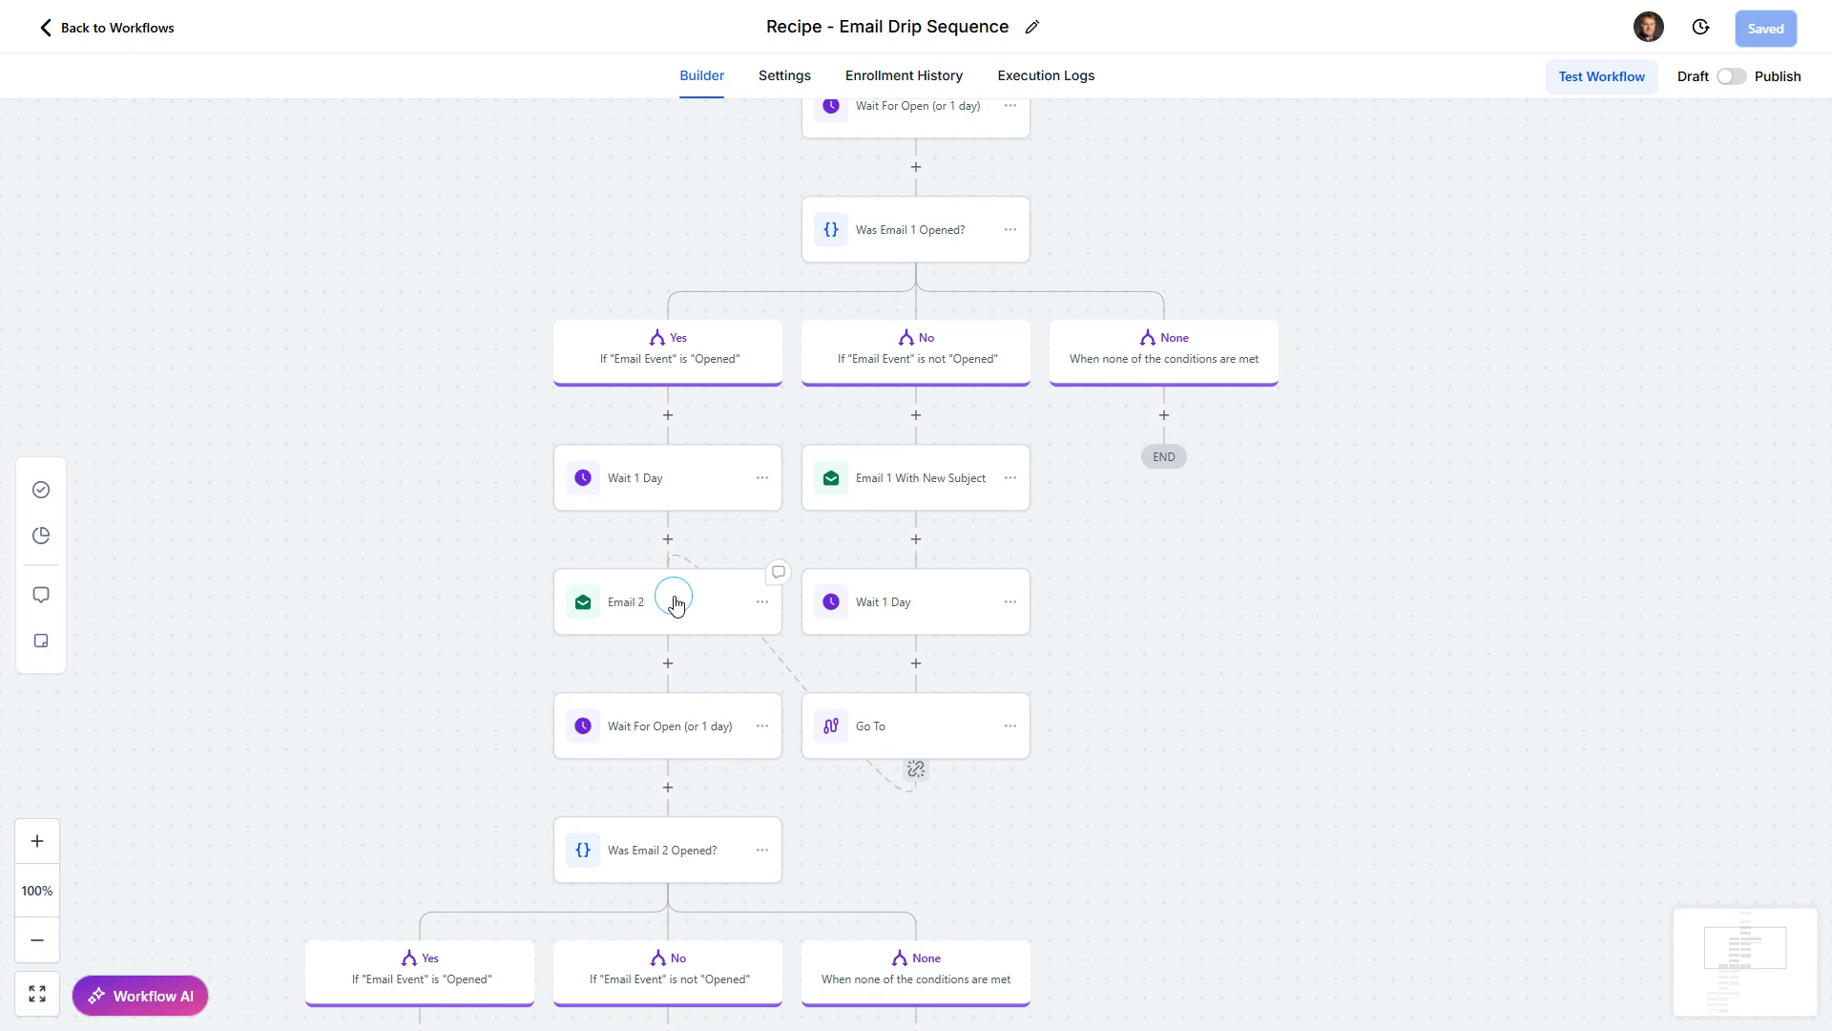
{"action": "scroll", "coordinate": [524, 552], "scroll_direction": "down", "scroll_amount": 2}
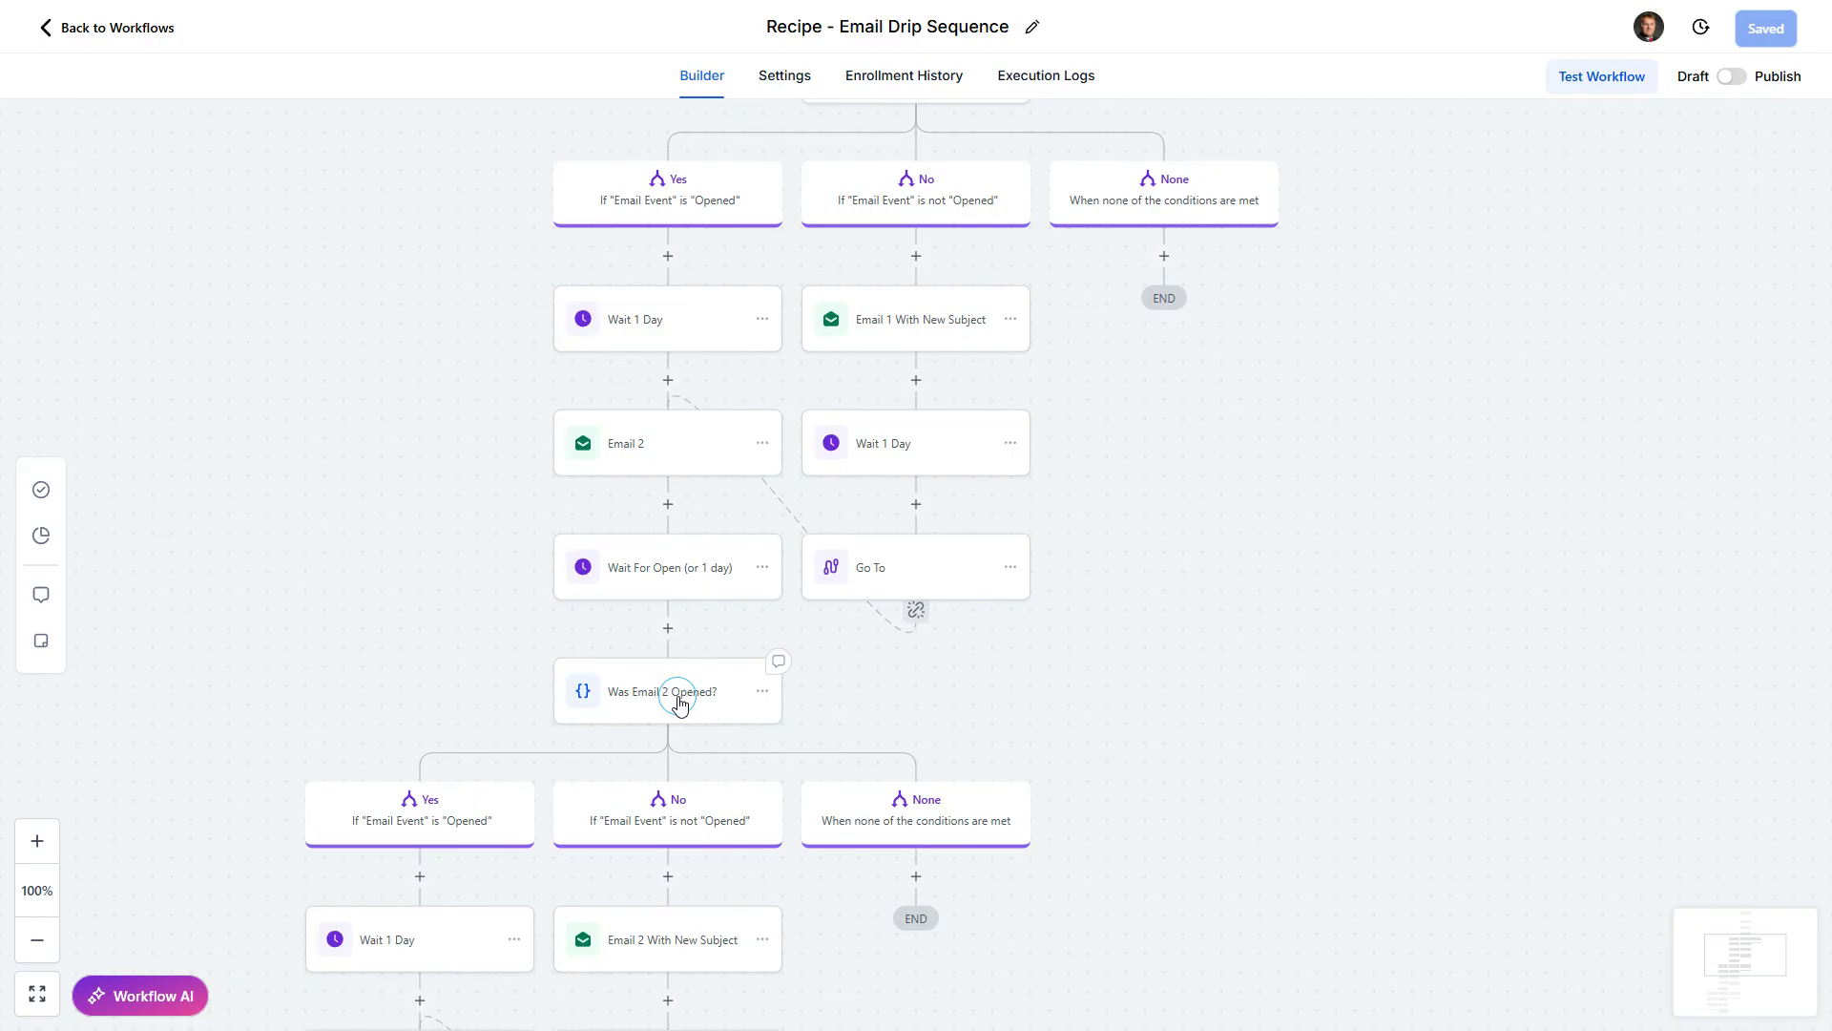
{"action": "scroll", "coordinate": [231, 547], "scroll_direction": "down", "scroll_amount": 3}
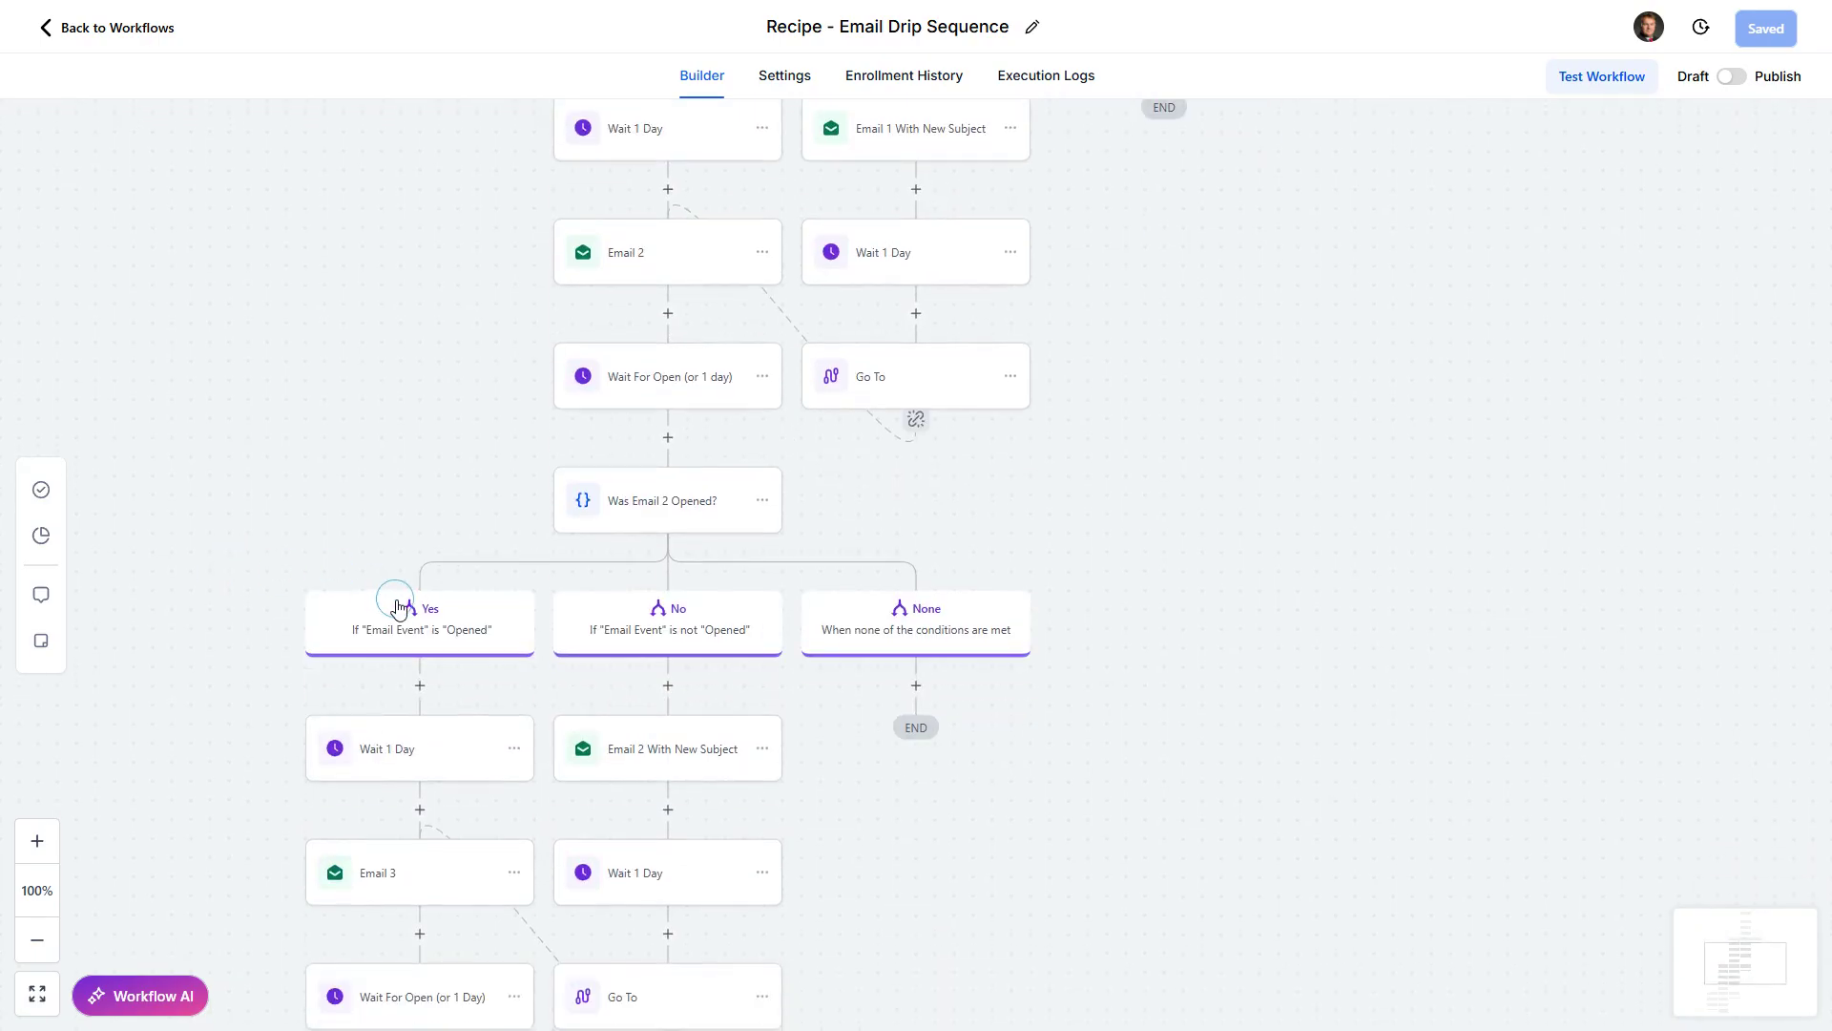
{"action": "scroll", "coordinate": [286, 563], "scroll_direction": "down", "scroll_amount": 1}
{"action": "scroll", "coordinate": [263, 556], "scroll_direction": "down", "scroll_amount": 2}
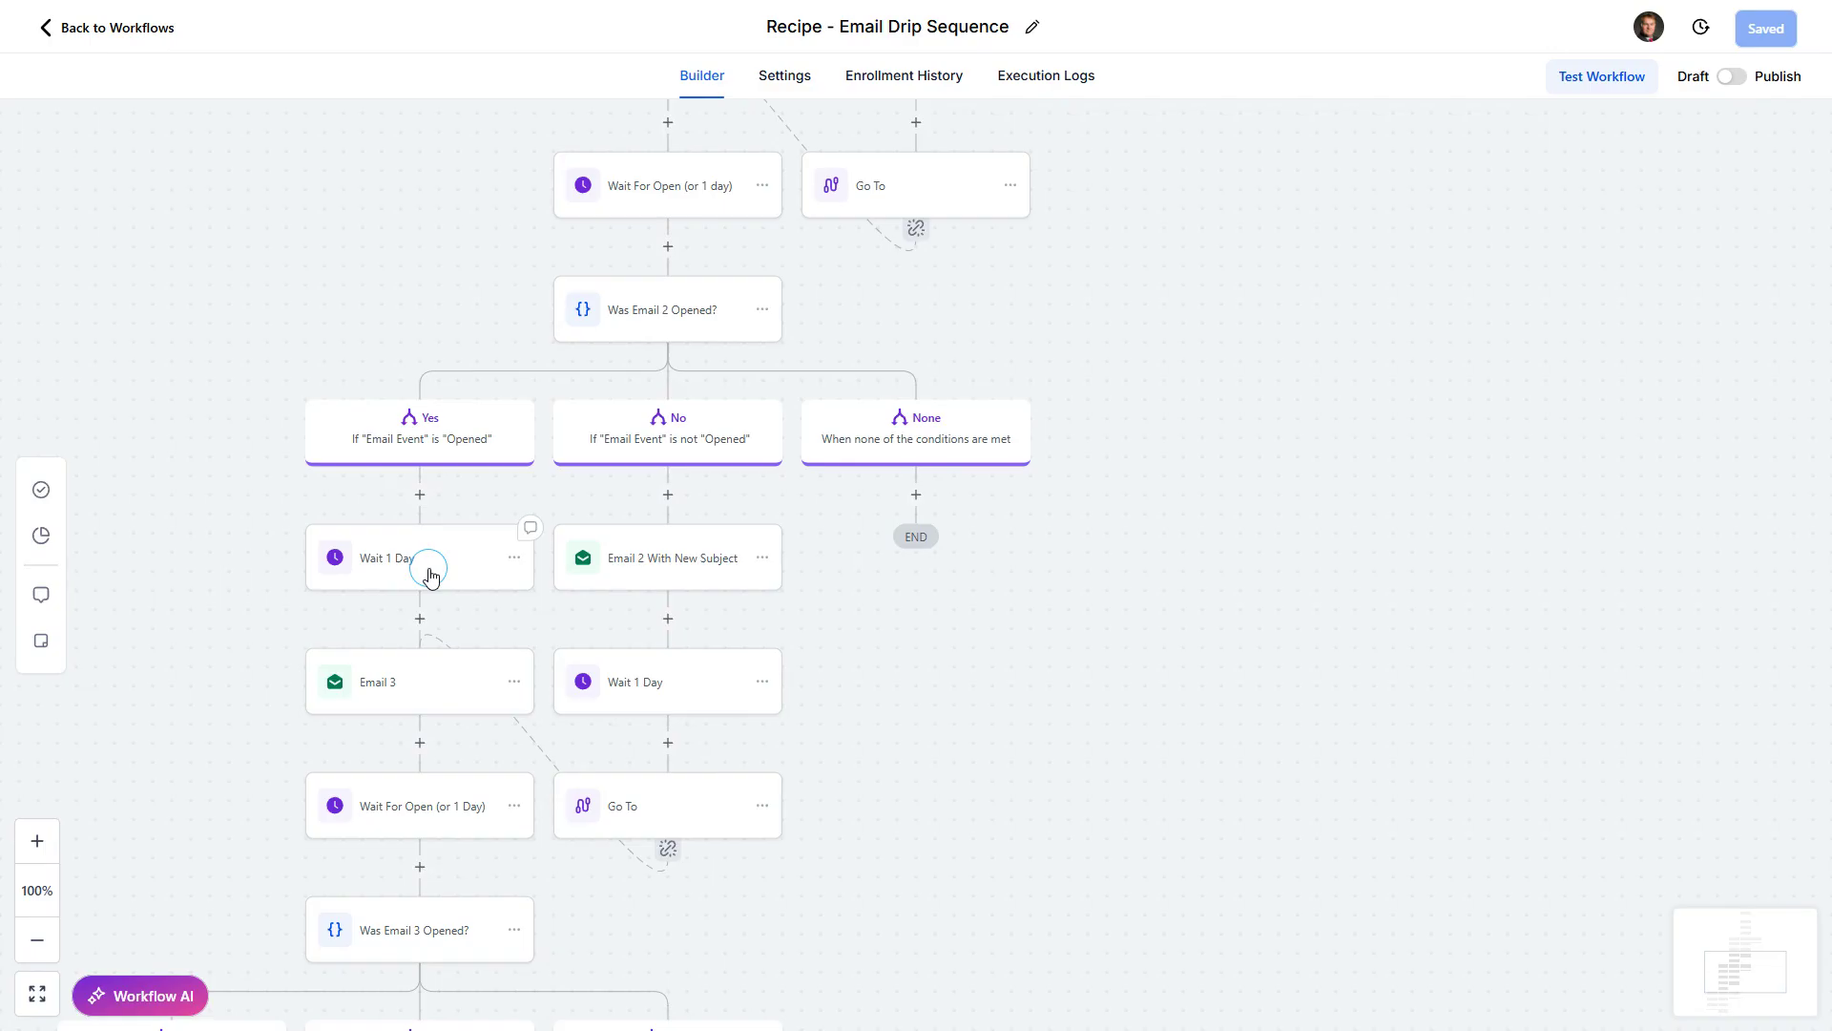
{"action": "scroll", "coordinate": [172, 549], "scroll_direction": "down", "scroll_amount": 2}
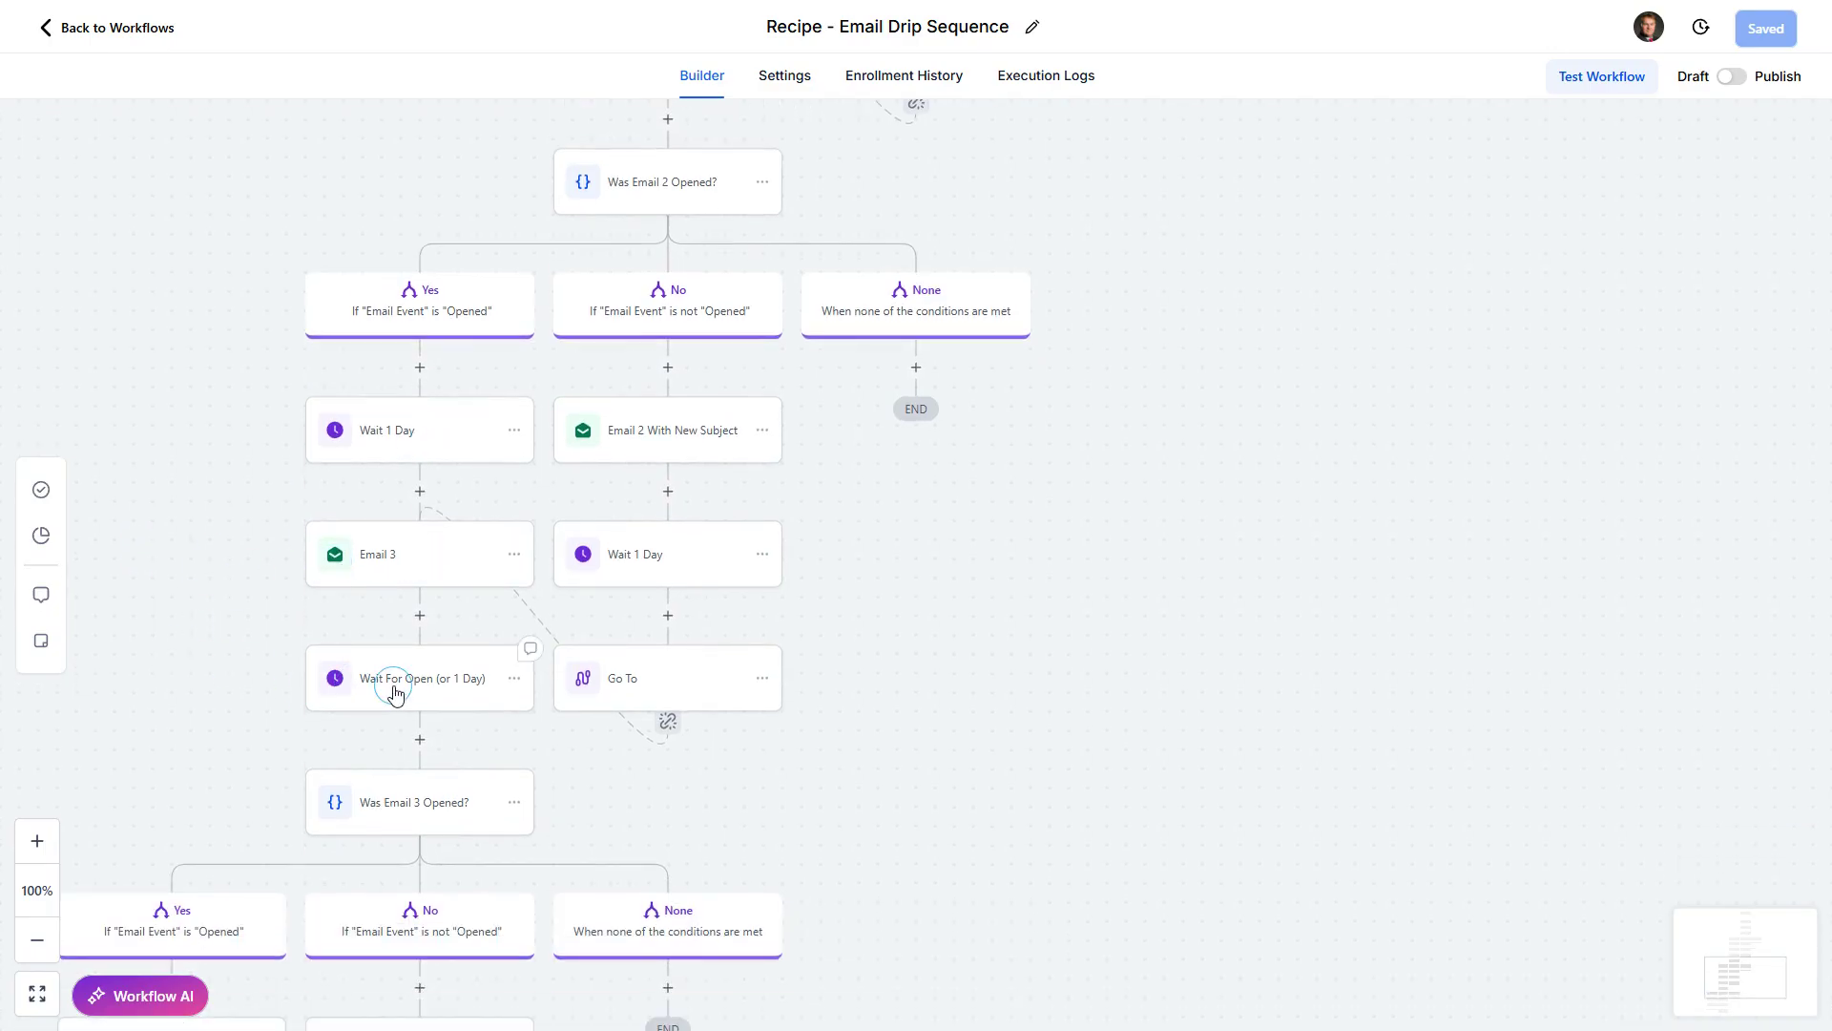
{"action": "scroll", "coordinate": [196, 699], "scroll_direction": "down", "scroll_amount": 2}
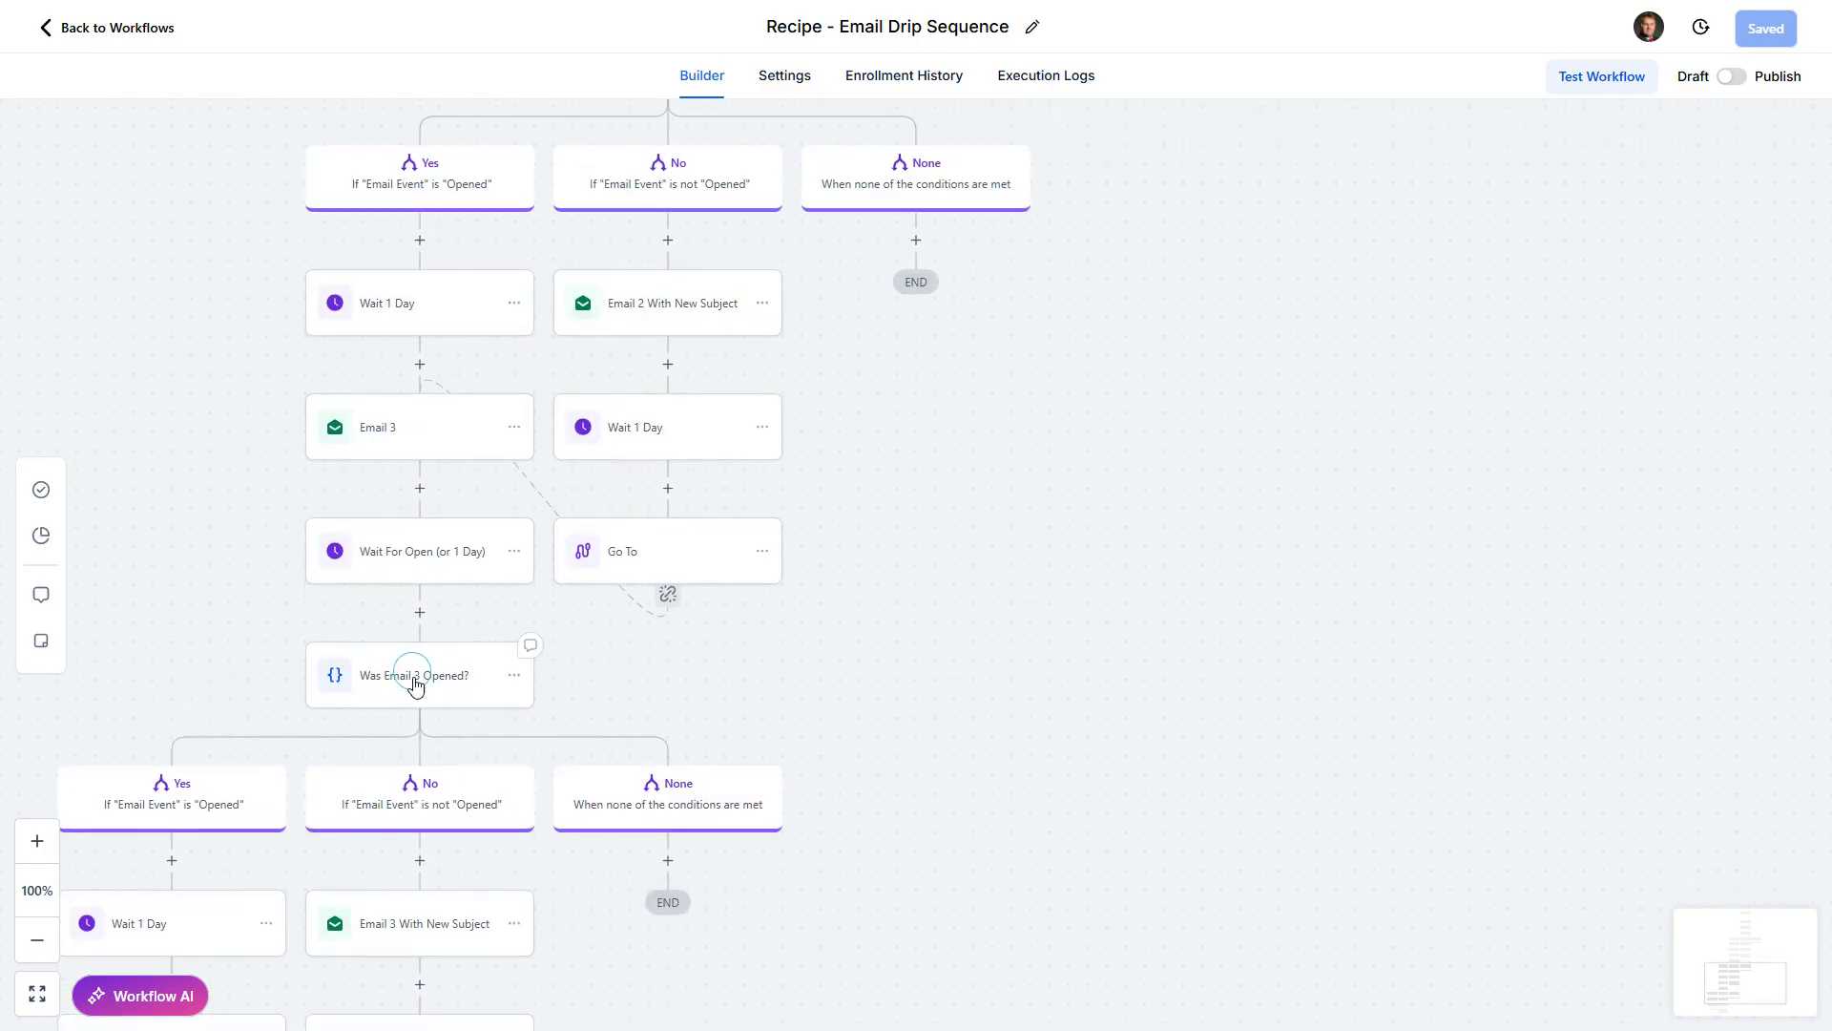
{"action": "scroll", "coordinate": [225, 610], "scroll_direction": "down", "scroll_amount": 4}
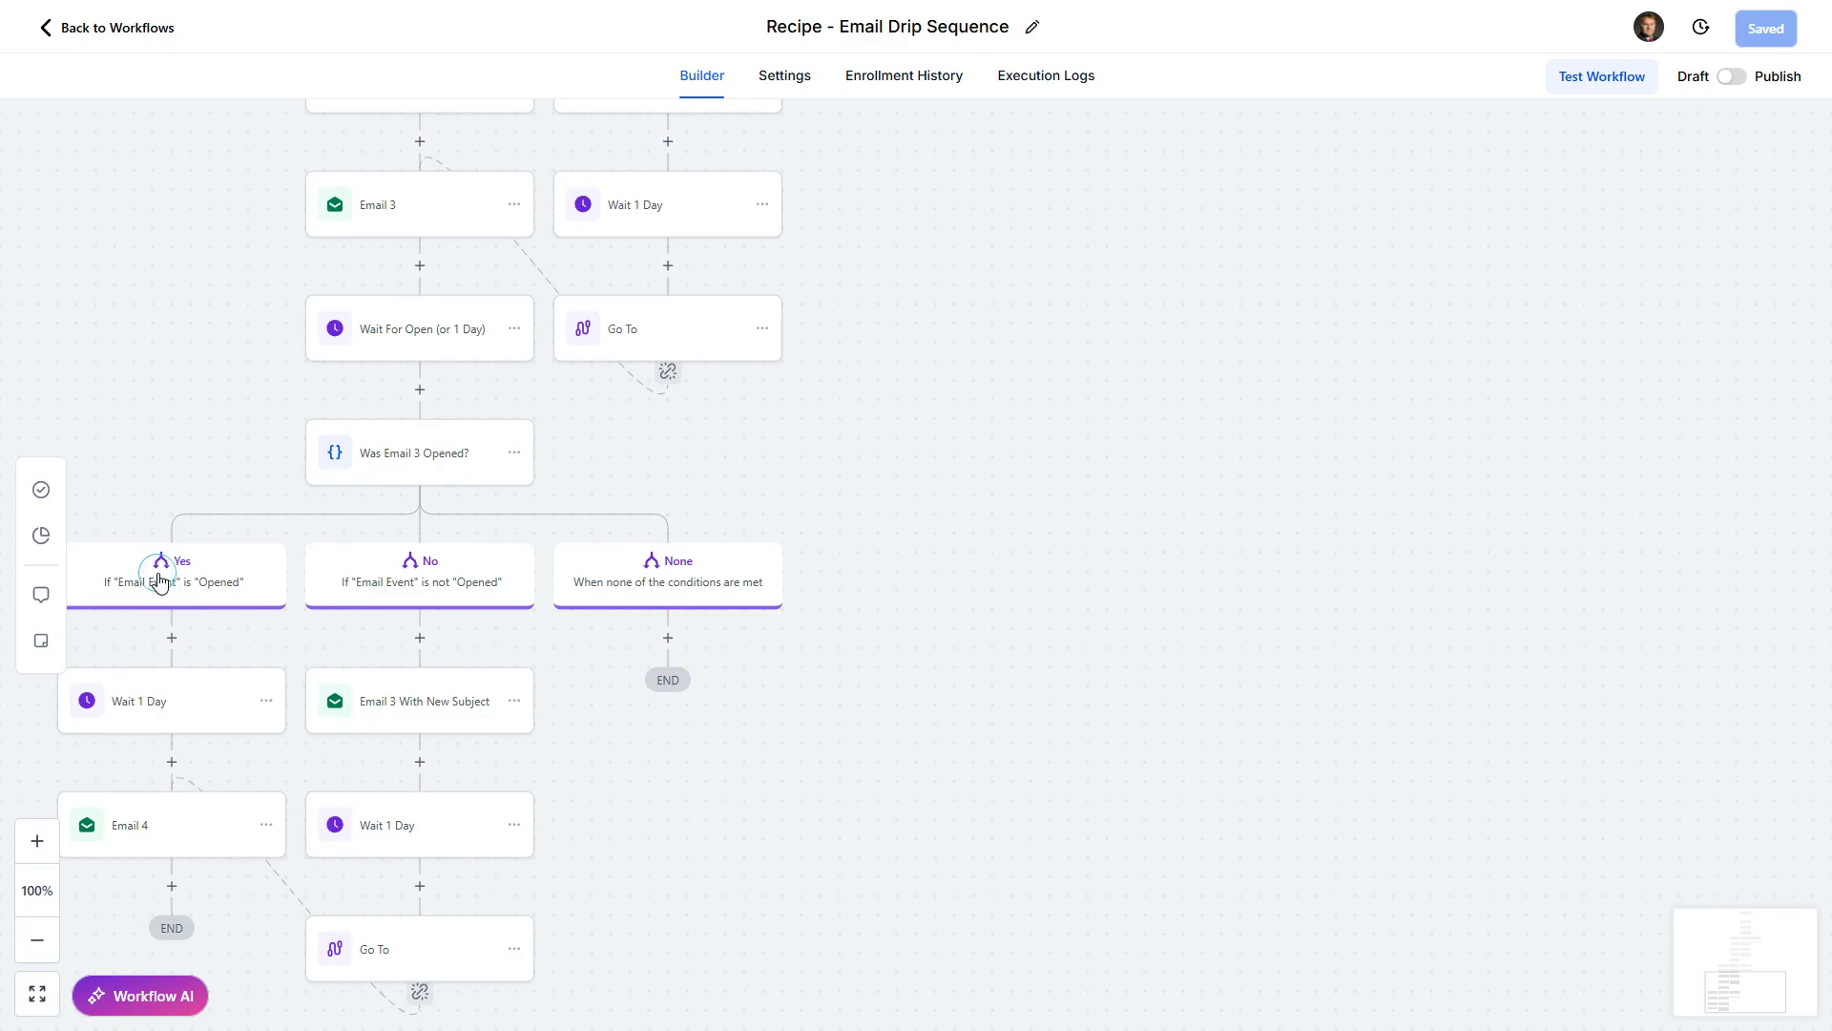
{"action": "scroll", "coordinate": [135, 604], "scroll_direction": "down", "scroll_amount": 2}
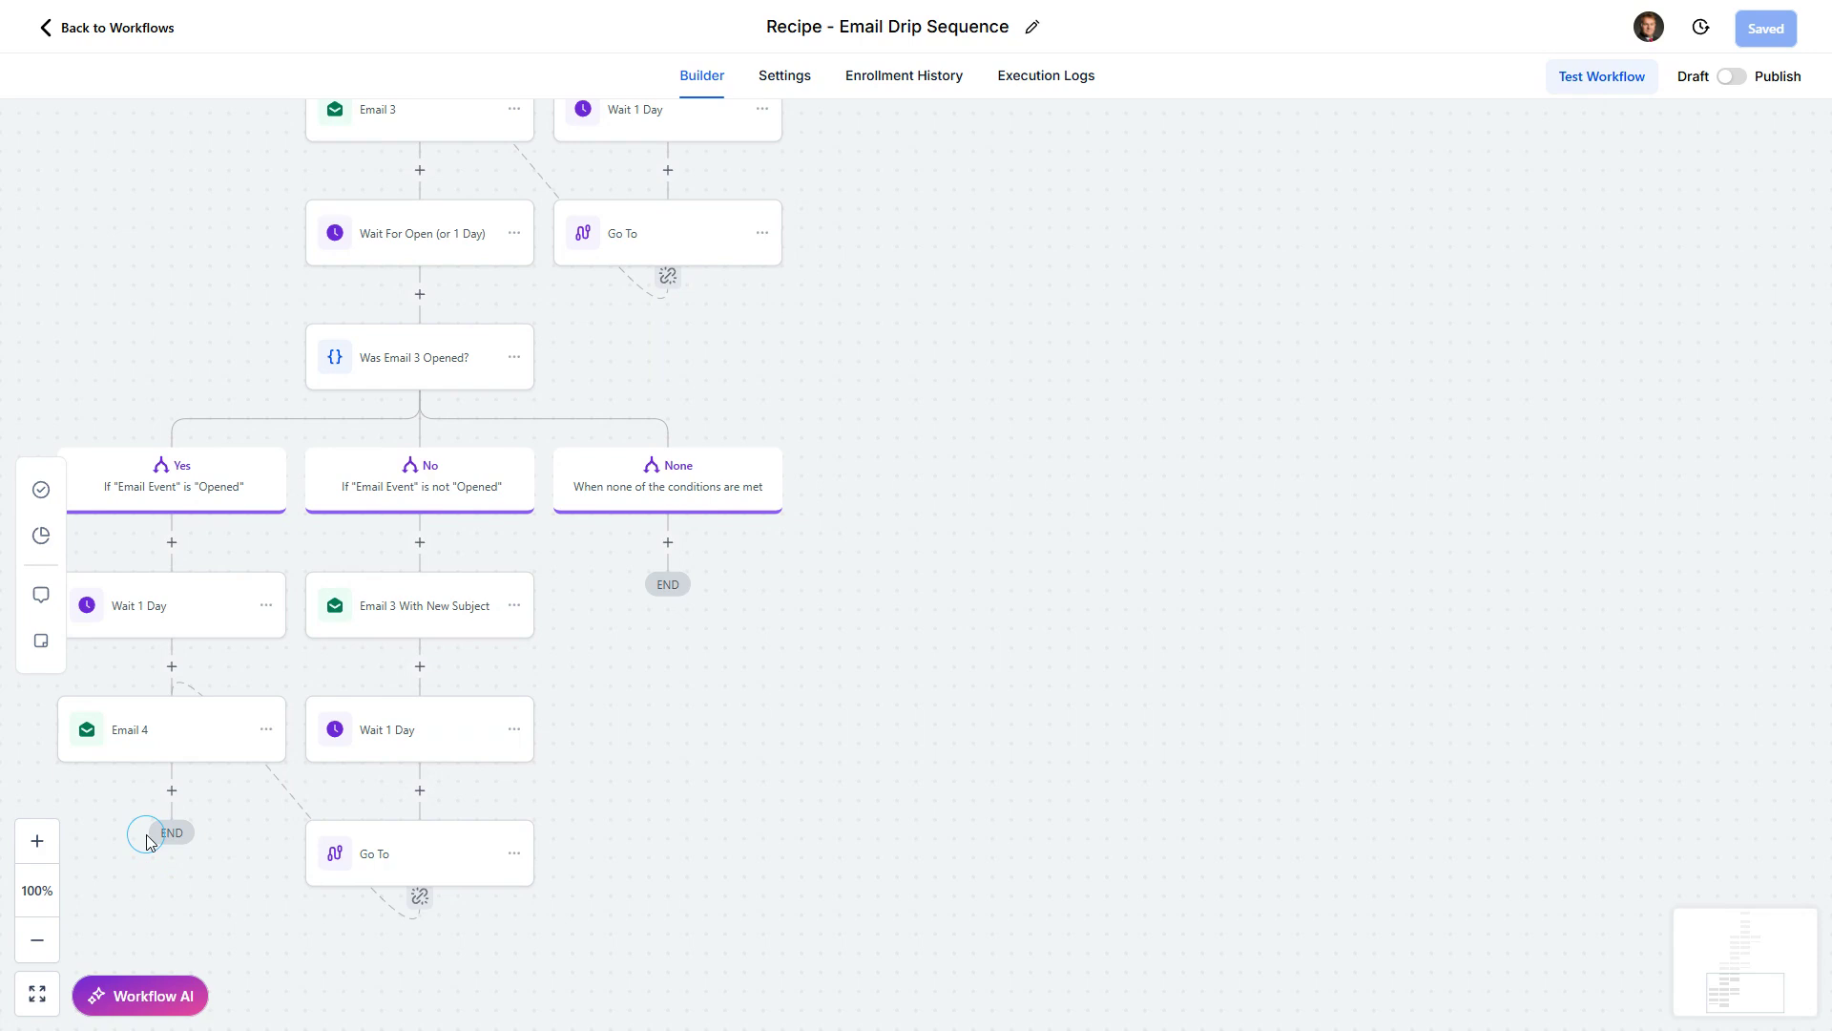
Trace the workflow back up from Email 4, checking the Go To links, to the trigger at its start.
{"action": "scroll", "coordinate": [233, 749], "scroll_direction": "up", "scroll_amount": 5}
{"action": "scroll", "coordinate": [172, 667], "scroll_direction": "up", "scroll_amount": 4}
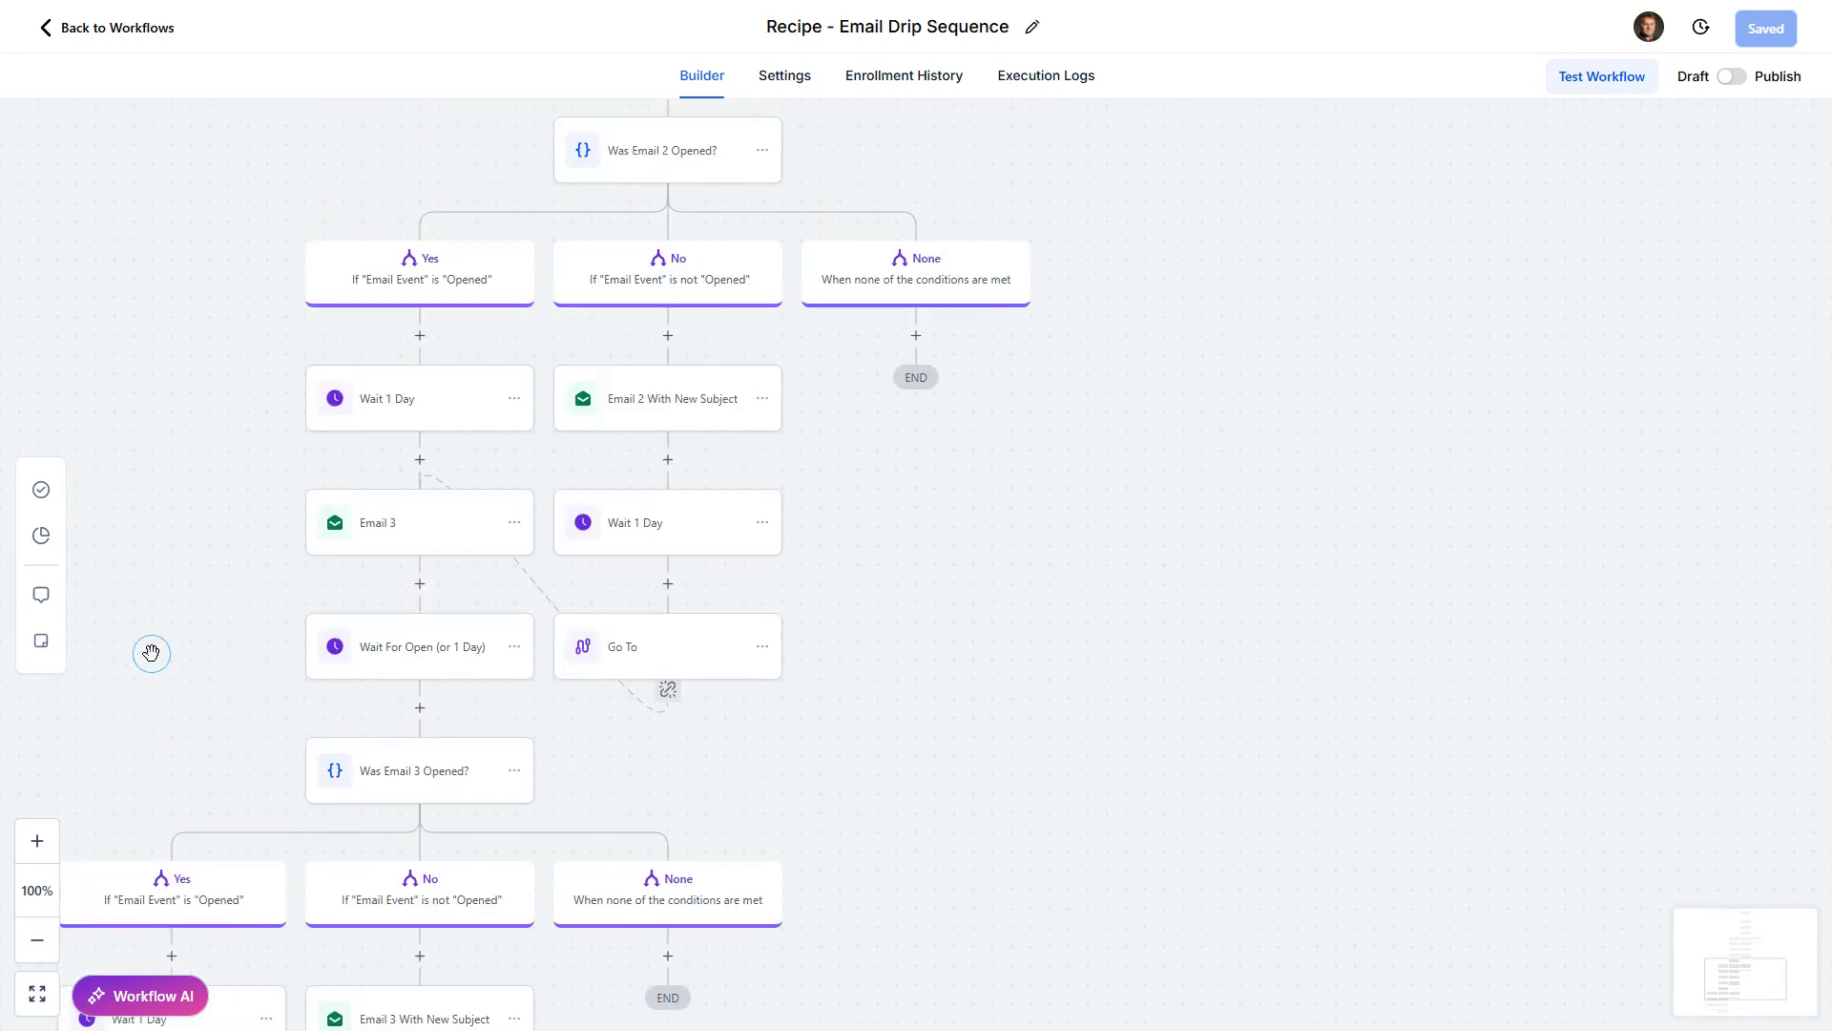
{"action": "scroll", "coordinate": [151, 652], "scroll_direction": "up", "scroll_amount": 4}
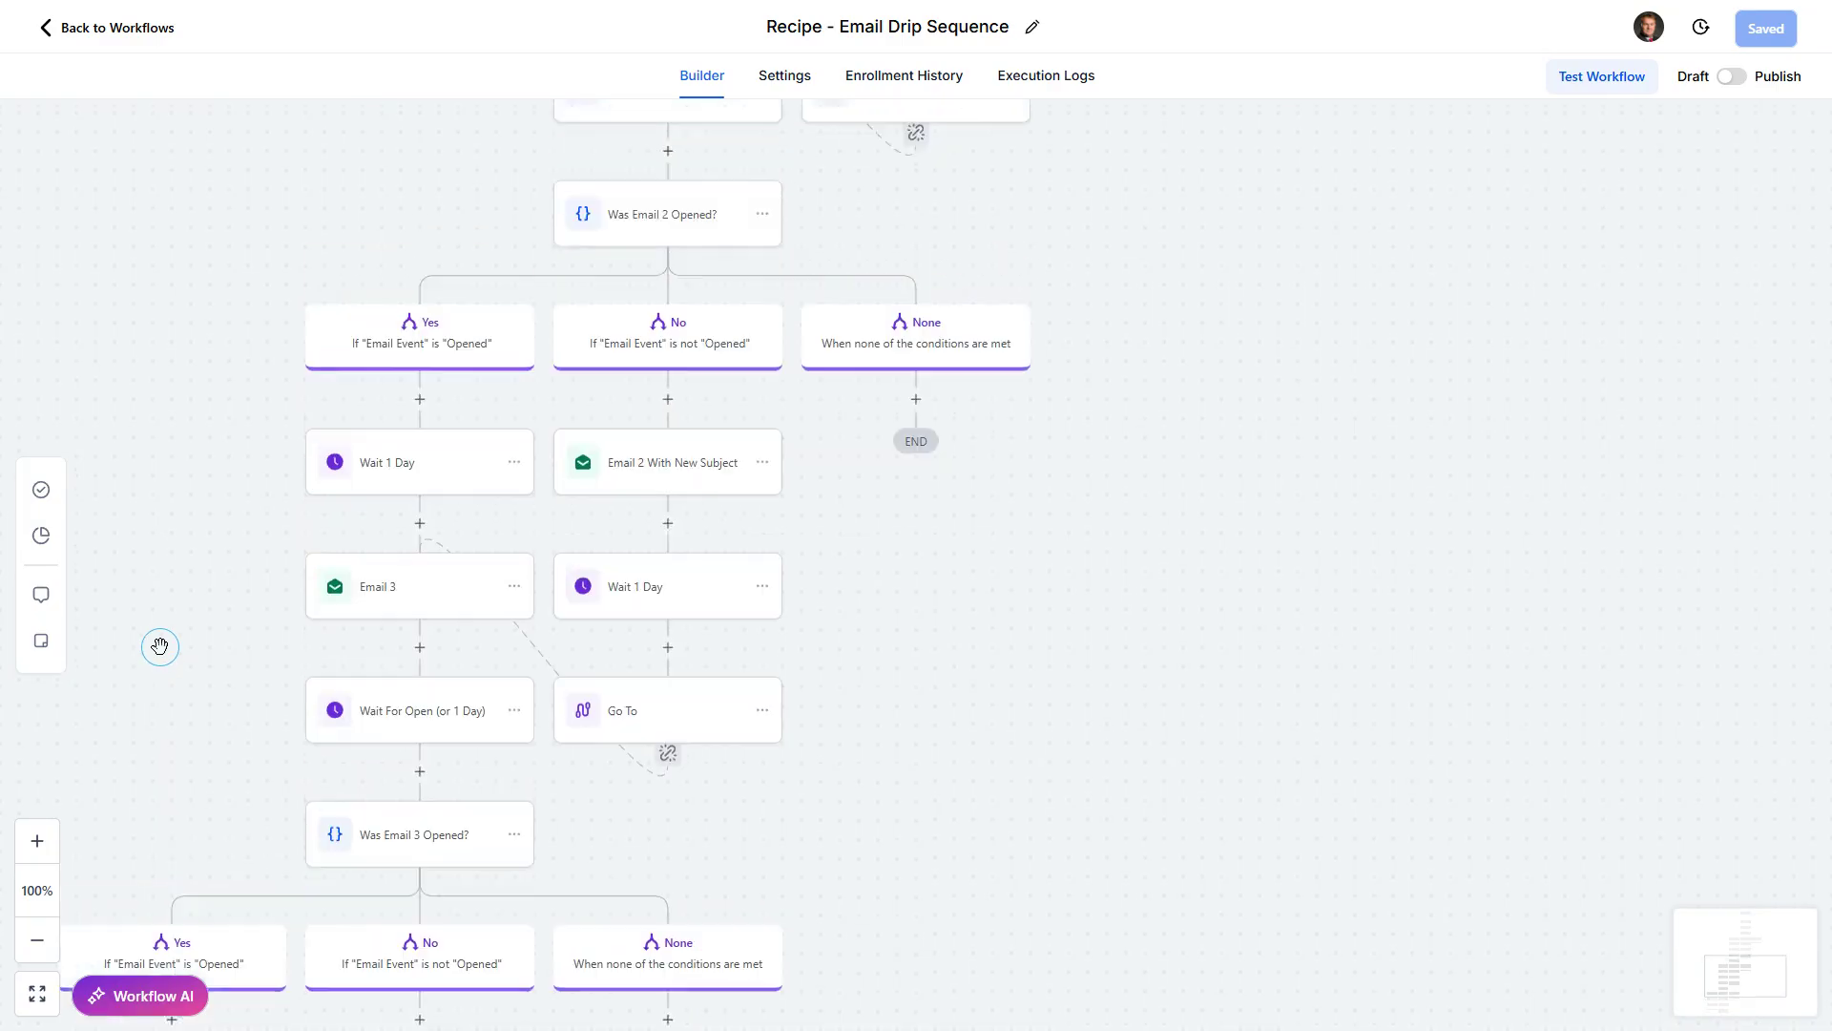
{"action": "scroll", "coordinate": [270, 515], "scroll_direction": "up", "scroll_amount": 1}
{"action": "scroll", "coordinate": [270, 515], "scroll_direction": "up", "scroll_amount": 4}
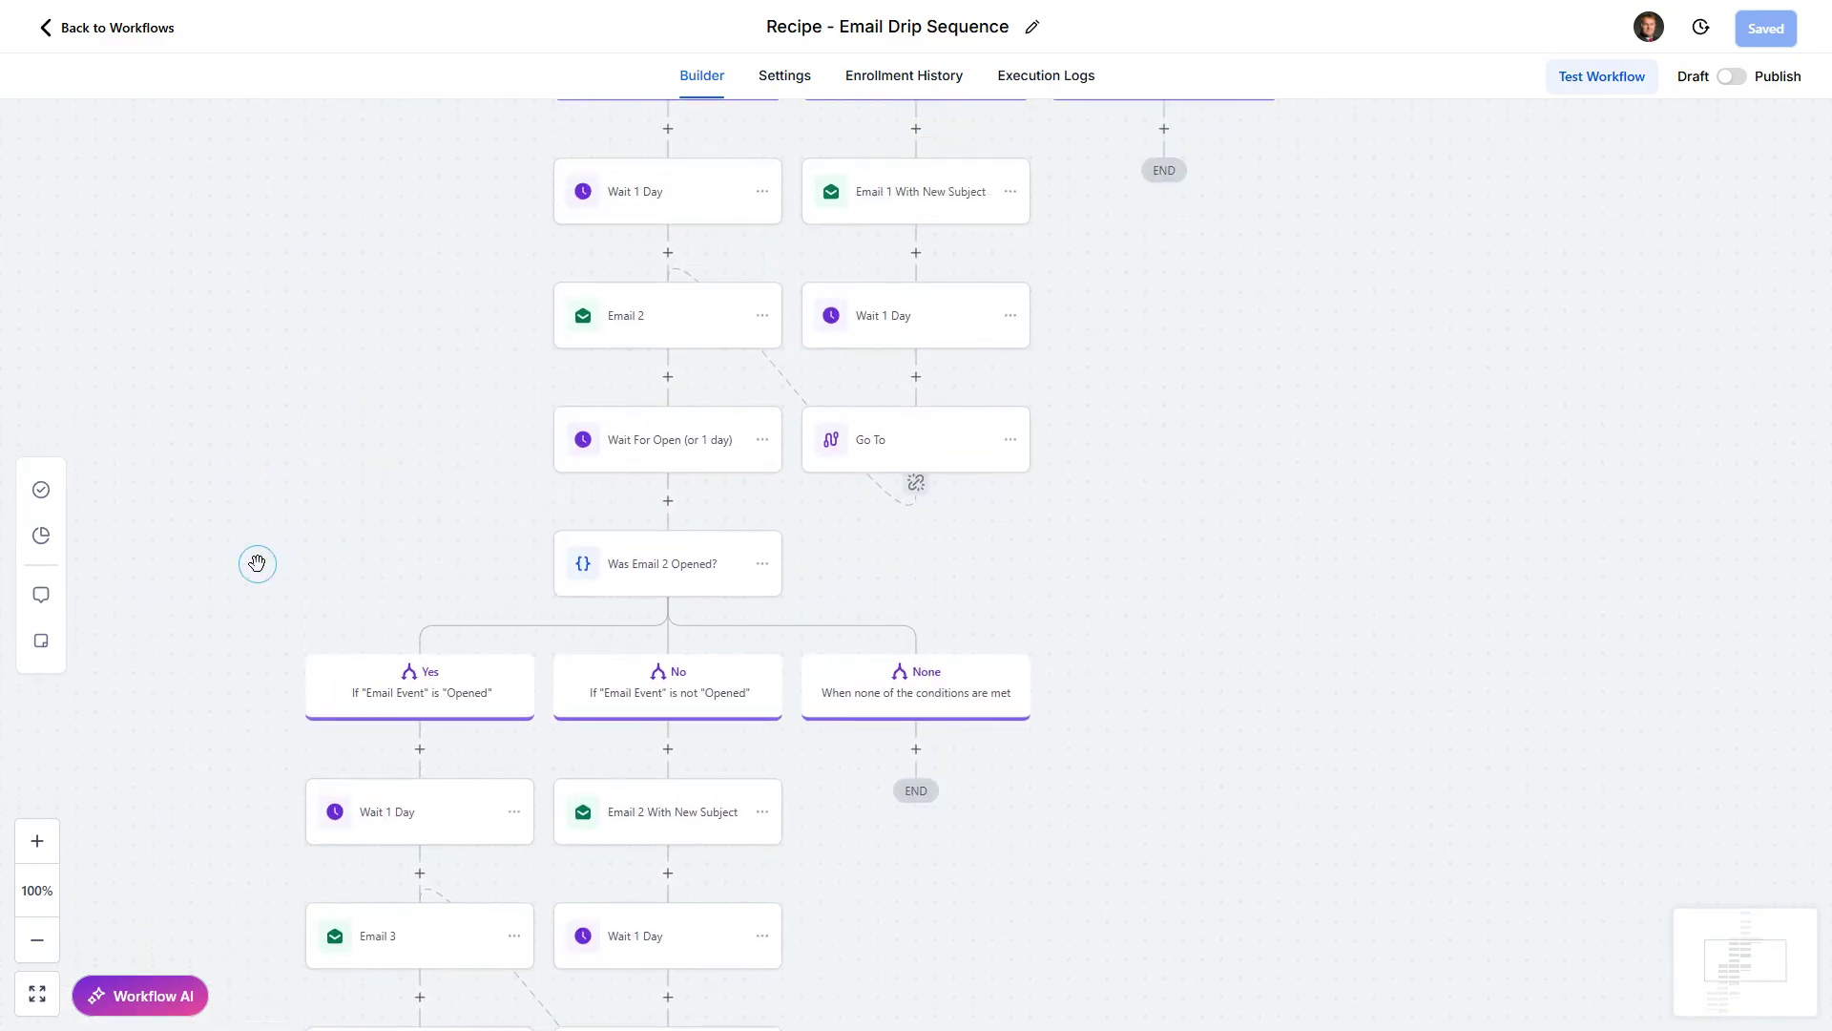
{"action": "scroll", "coordinate": [232, 542], "scroll_direction": "down", "scroll_amount": 4}
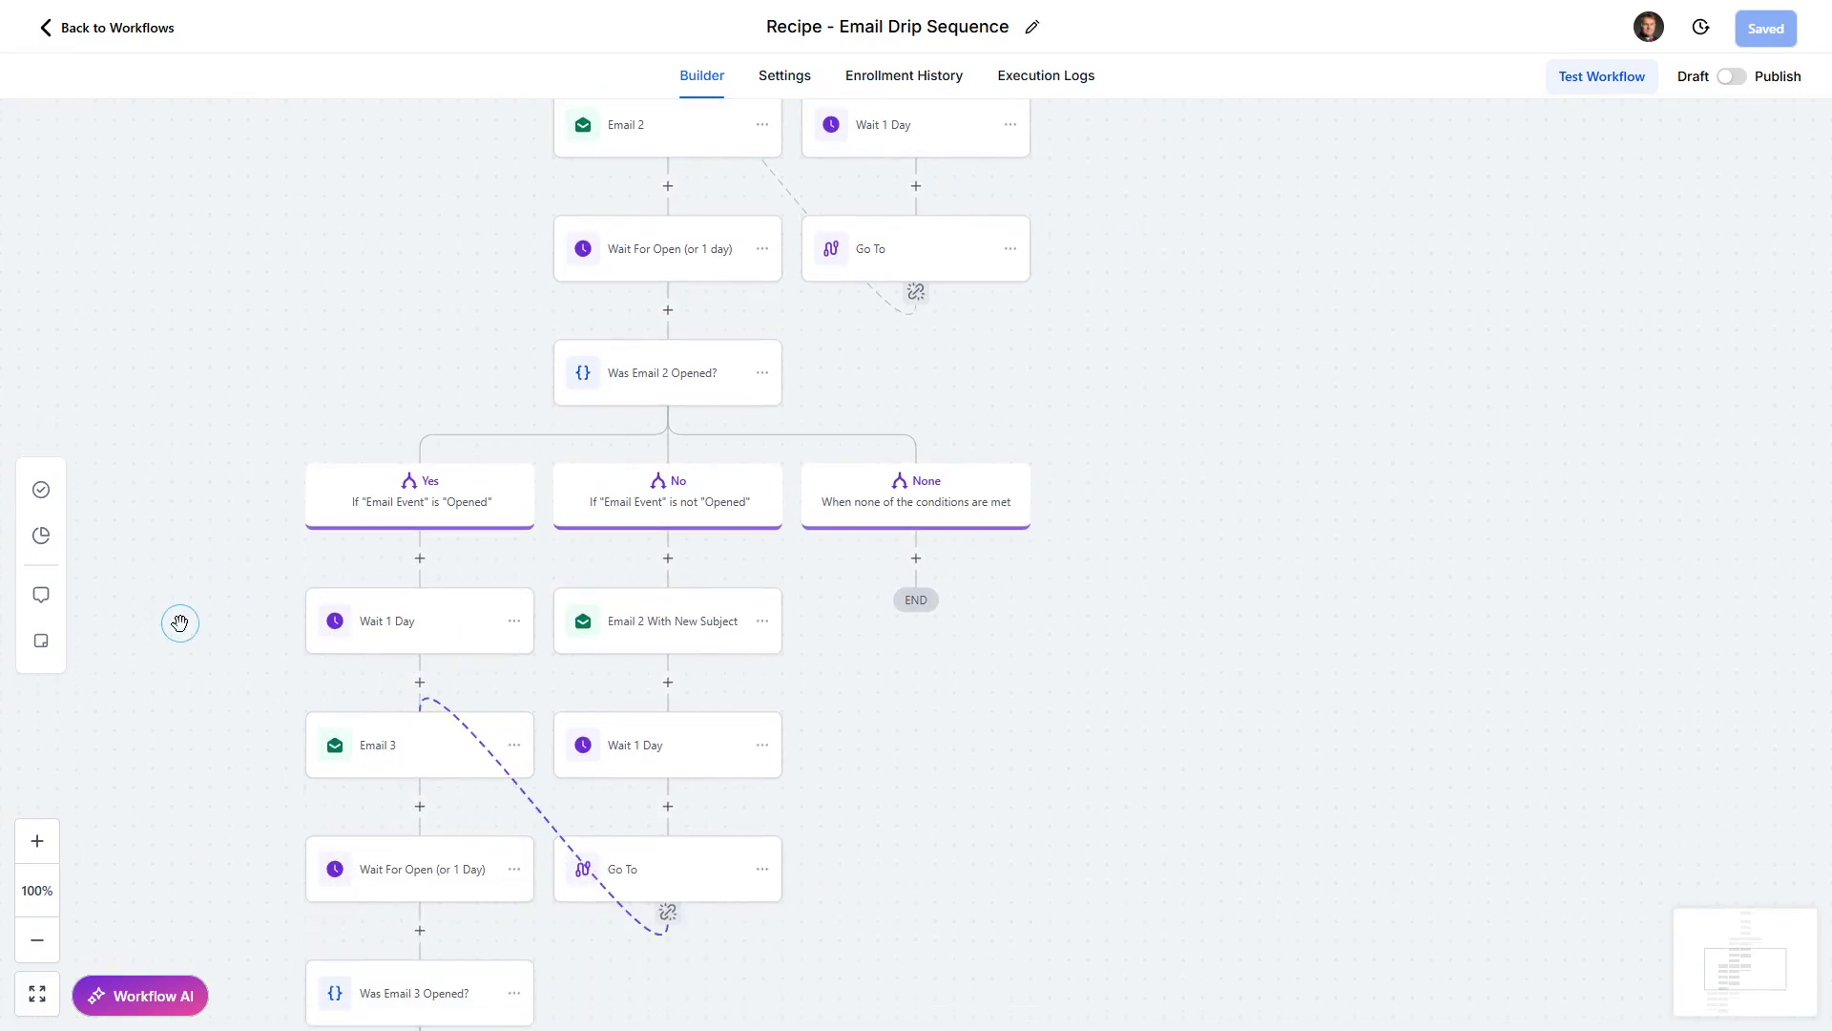
{"action": "scroll", "coordinate": [180, 624], "scroll_direction": "up", "scroll_amount": 15}
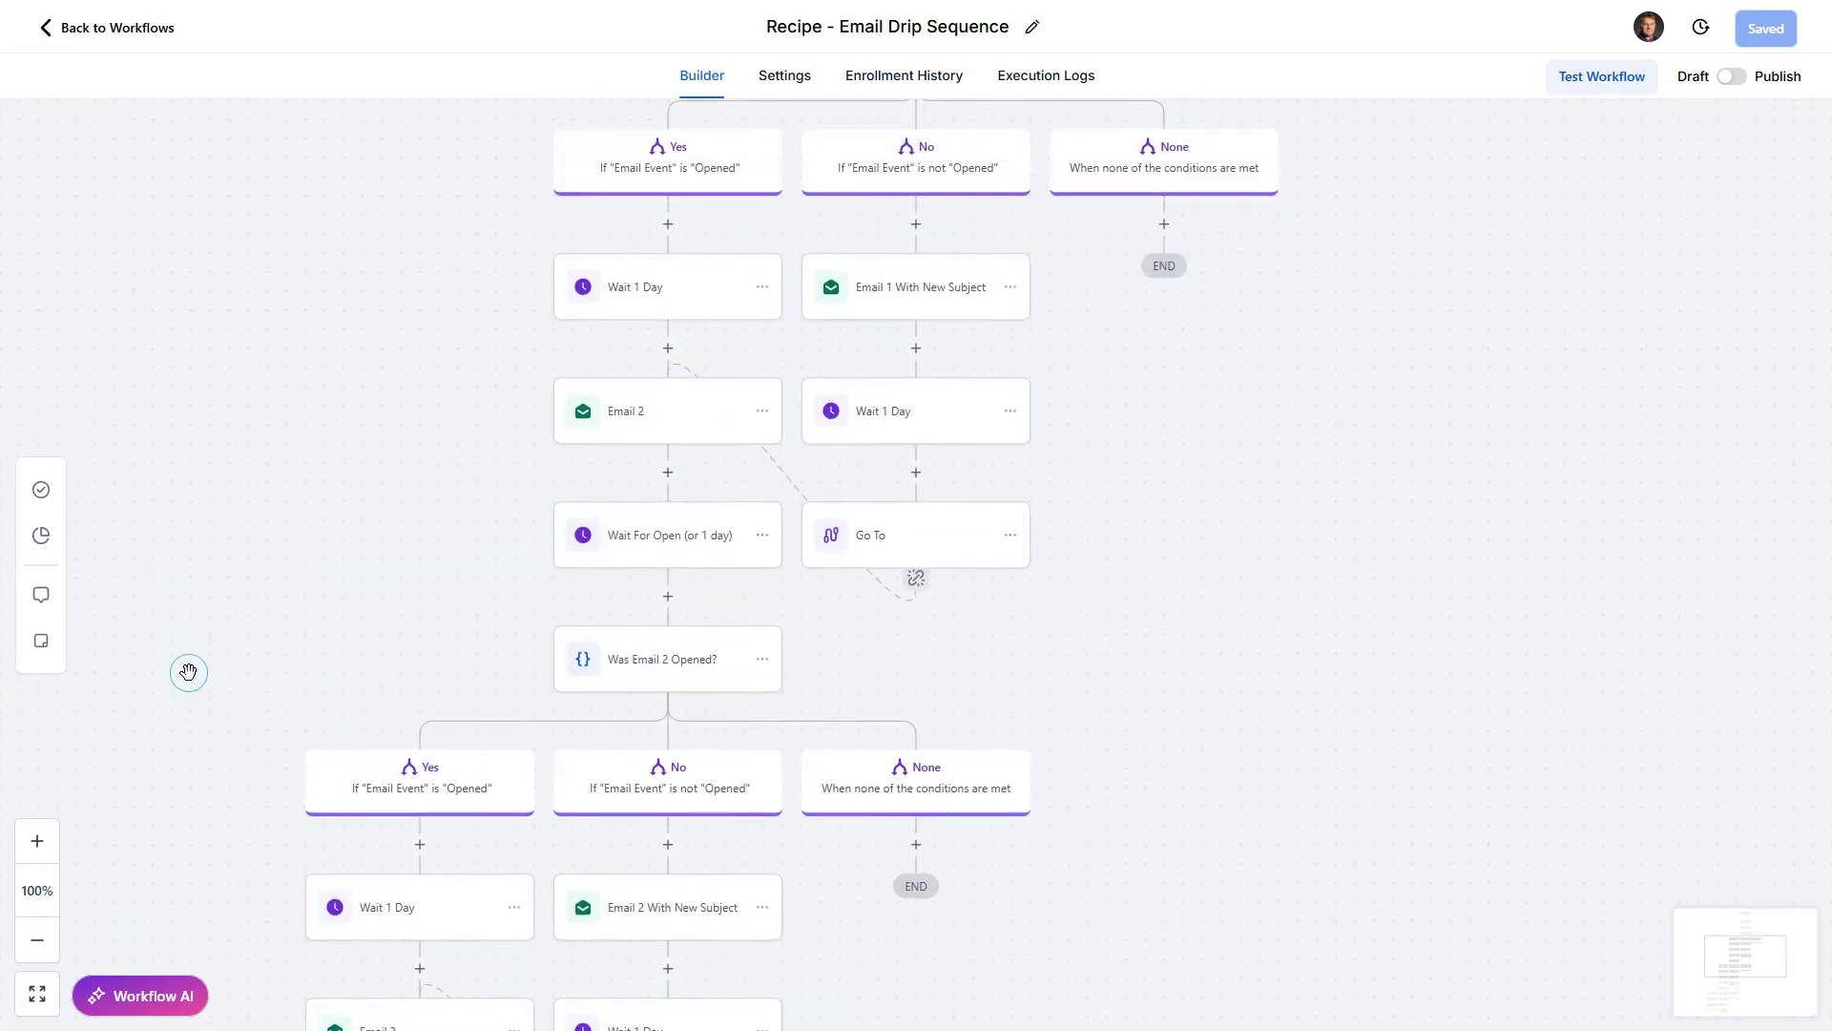
{"action": "scroll", "coordinate": [219, 672], "scroll_direction": "up", "scroll_amount": 4}
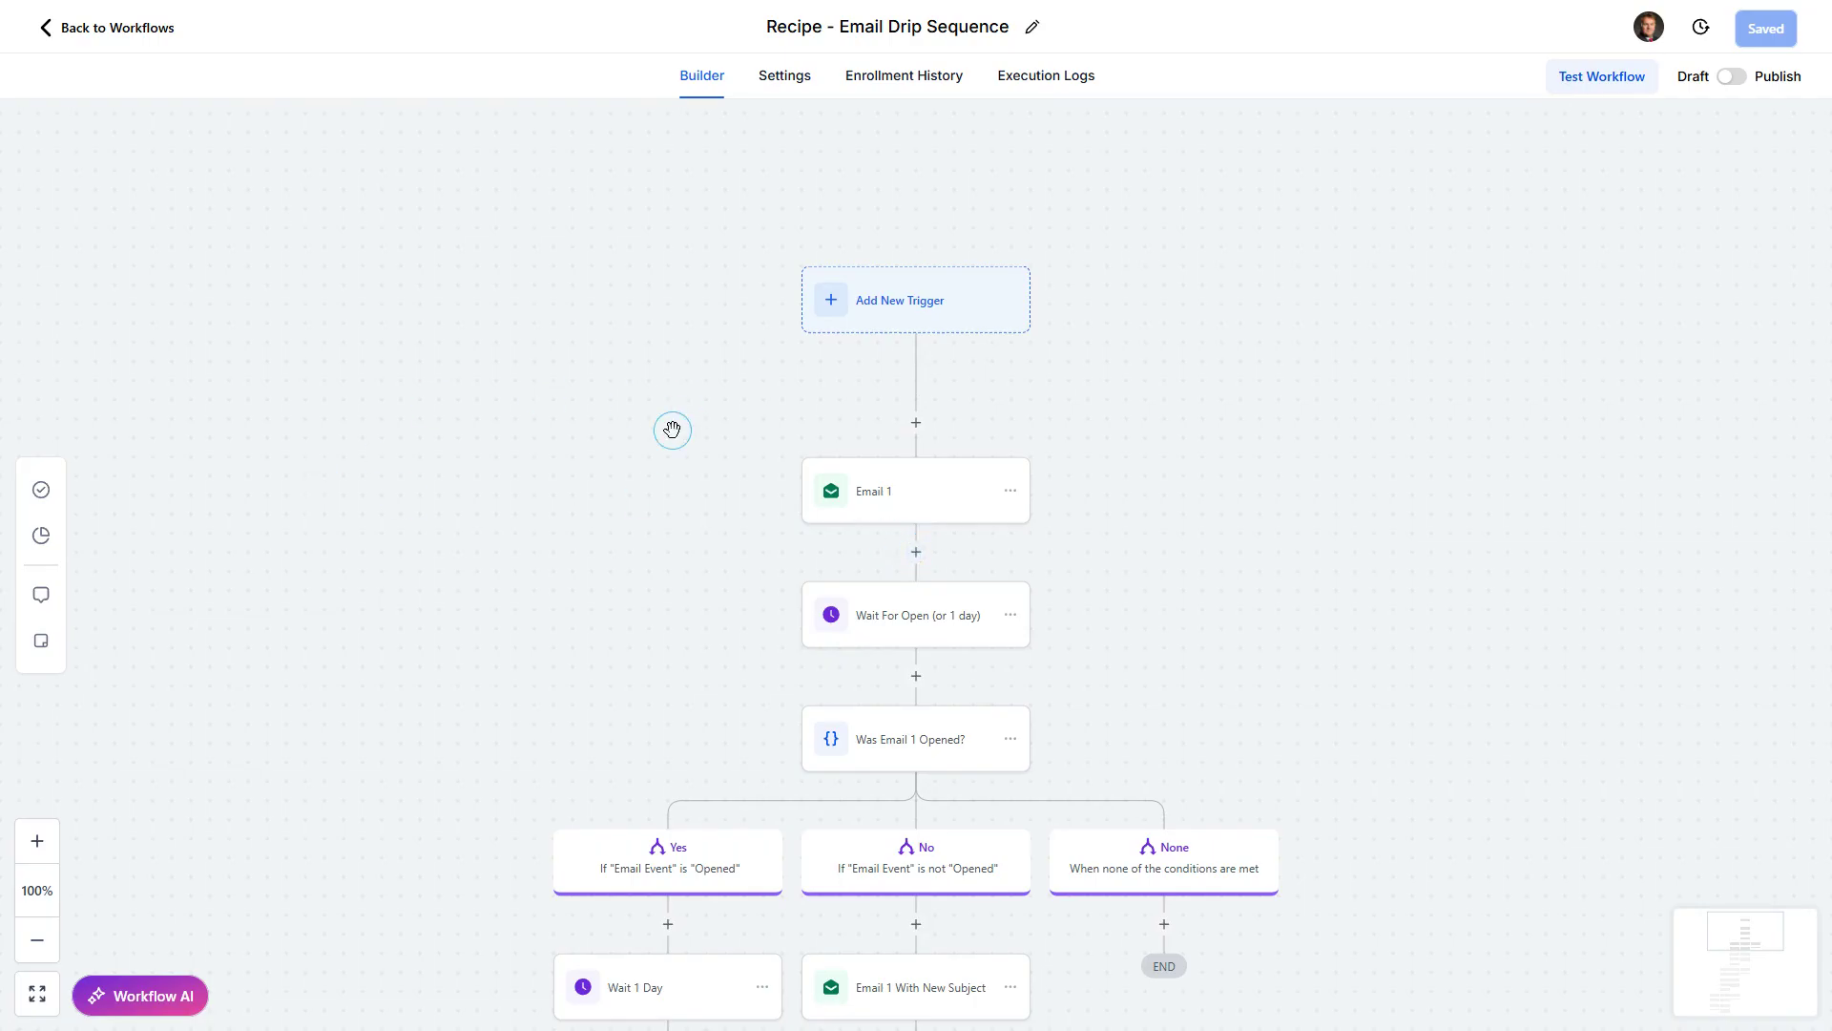
Open the action picker for the point between Email 1 and "Wait For Open (or 1 day)" and examine the contact and communication actions.
{"action": "left_click", "coordinate": [916, 557]}
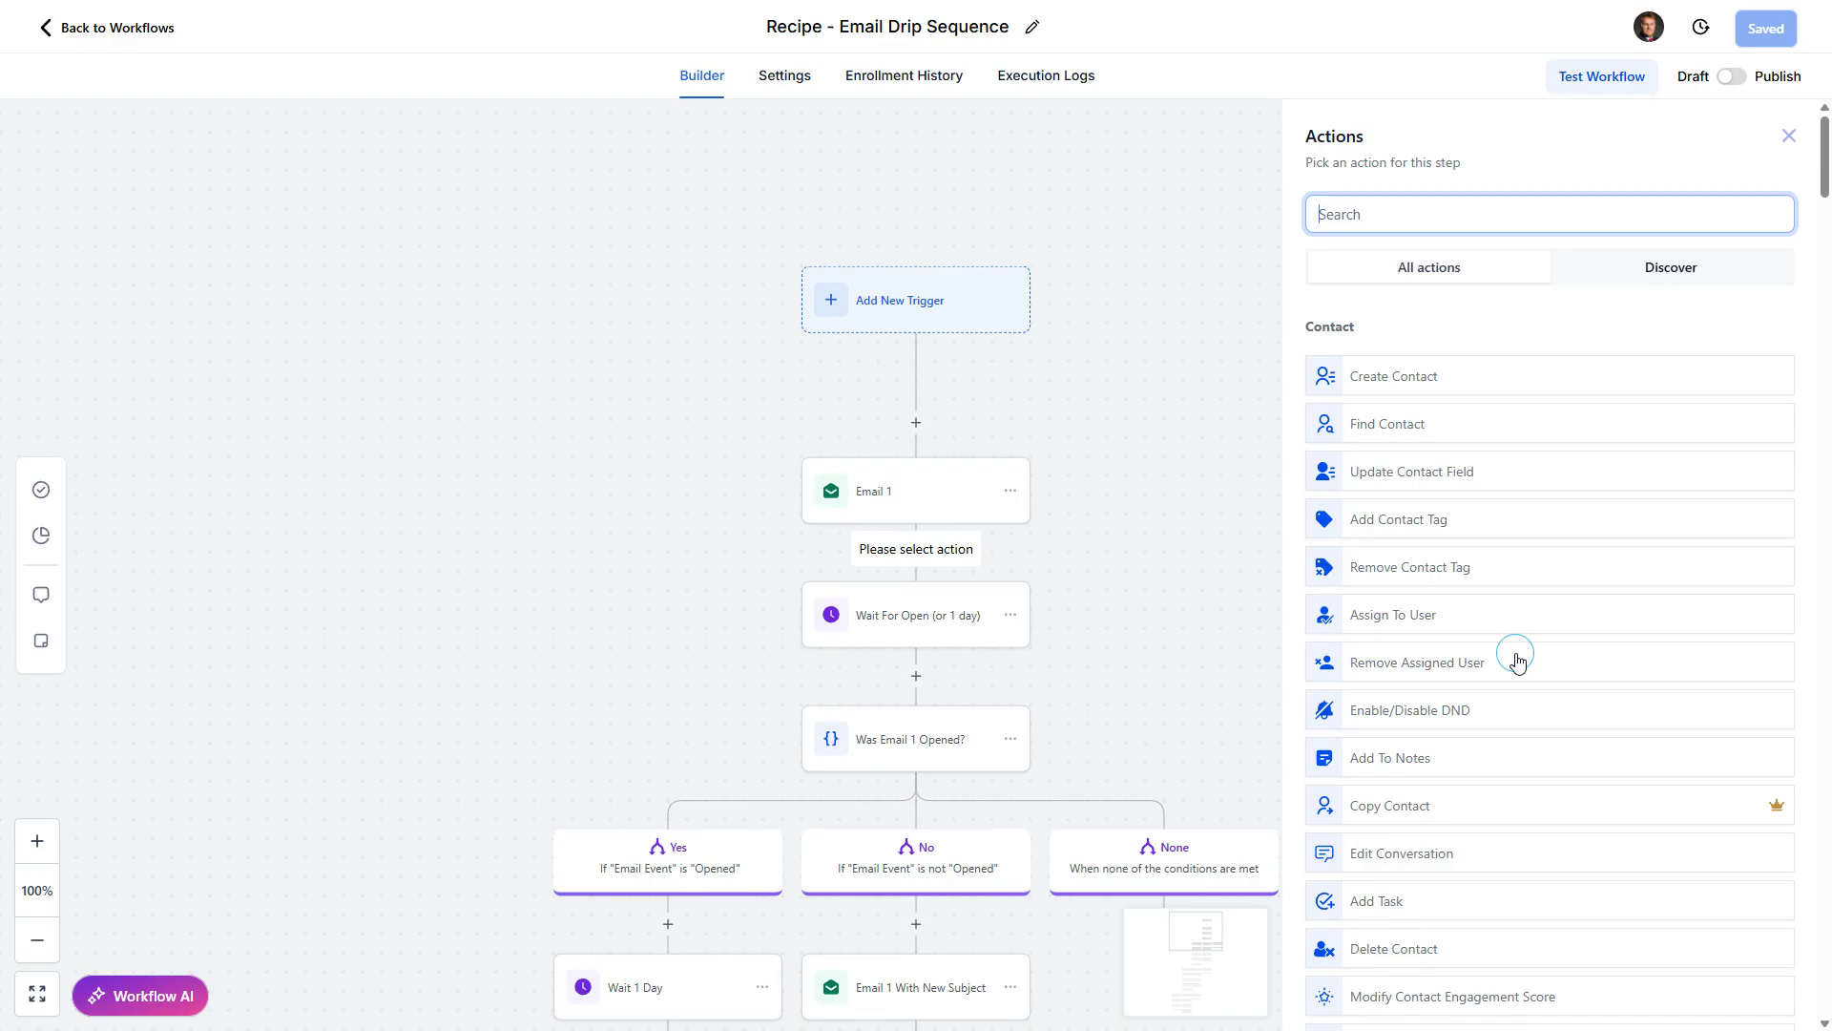
{"action": "scroll", "coordinate": [1505, 721], "scroll_direction": "down", "scroll_amount": 3}
{"action": "scroll", "coordinate": [1436, 645], "scroll_direction": "down", "scroll_amount": 1}
{"action": "scroll", "coordinate": [1500, 411], "scroll_direction": "down", "scroll_amount": 2}
{"action": "scroll", "coordinate": [1503, 430], "scroll_direction": "down", "scroll_amount": 3}
{"action": "scroll", "coordinate": [1490, 474], "scroll_direction": "down", "scroll_amount": 4}
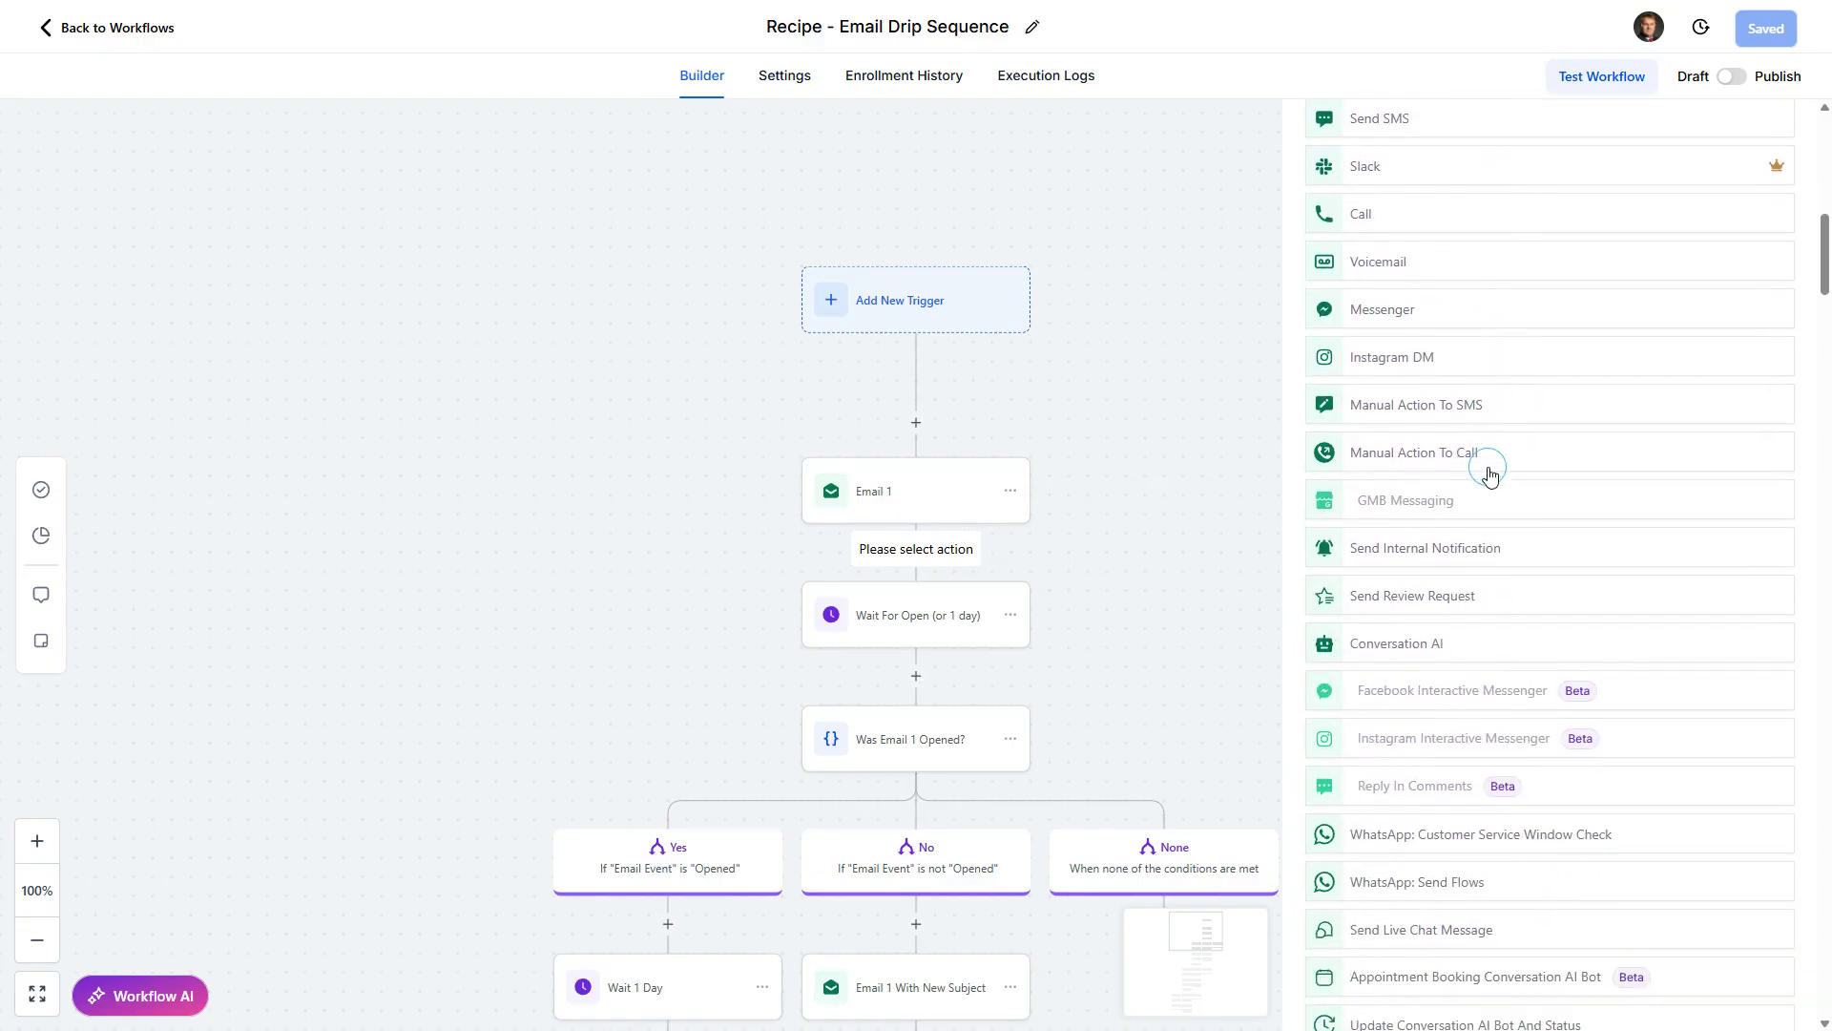
{"action": "scroll", "coordinate": [1493, 491], "scroll_direction": "down", "scroll_amount": 1}
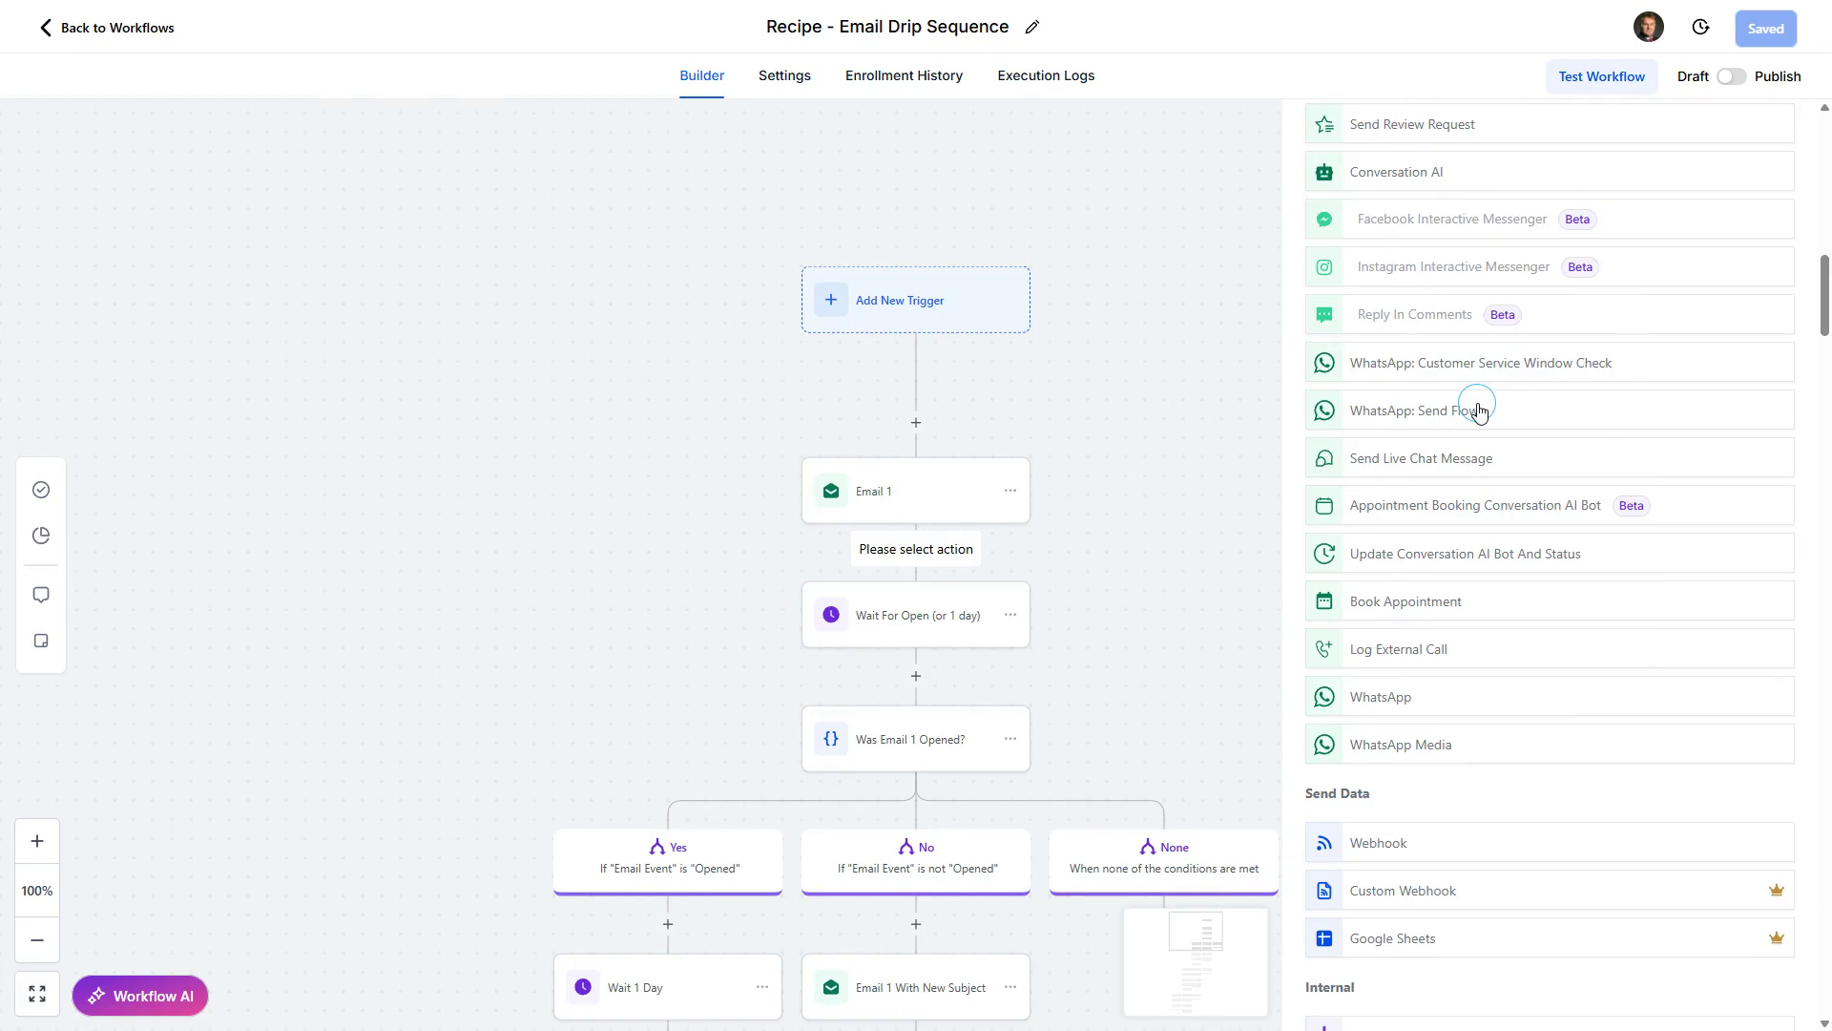
{"action": "scroll", "coordinate": [1479, 412], "scroll_direction": "up", "scroll_amount": 1}
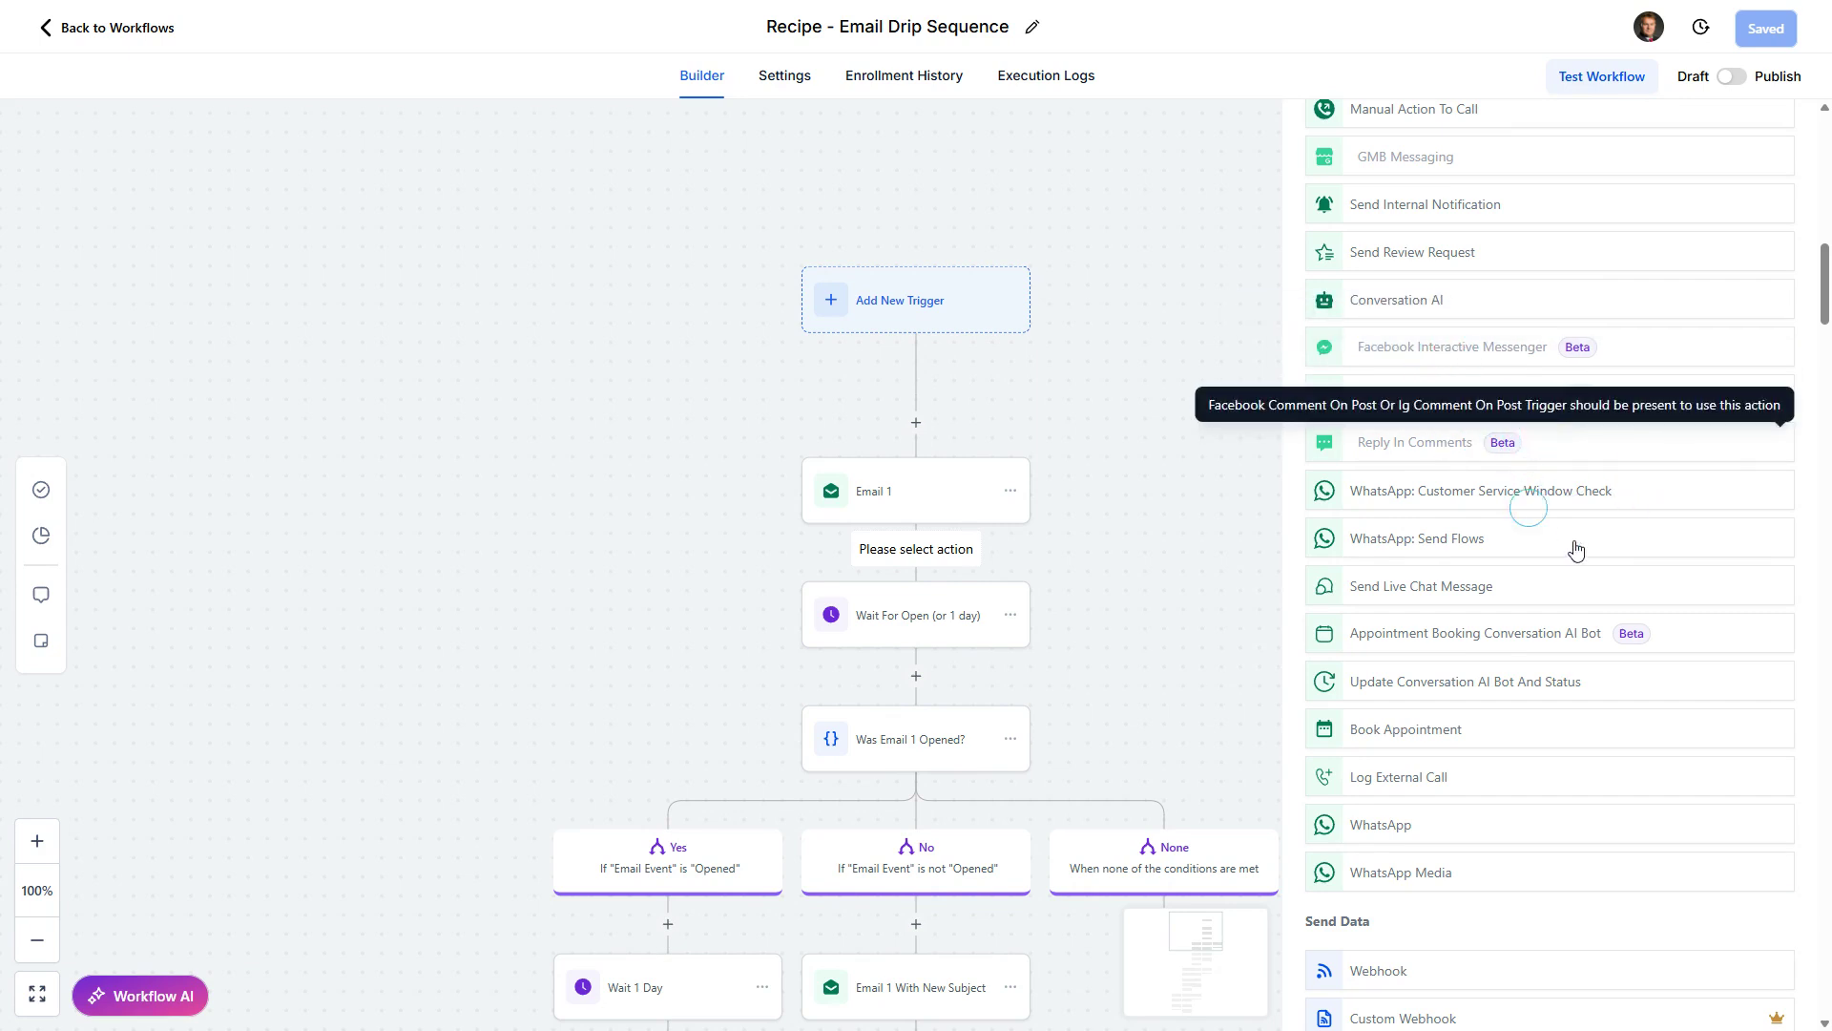
{"action": "scroll", "coordinate": [1603, 568], "scroll_direction": "up", "scroll_amount": 2}
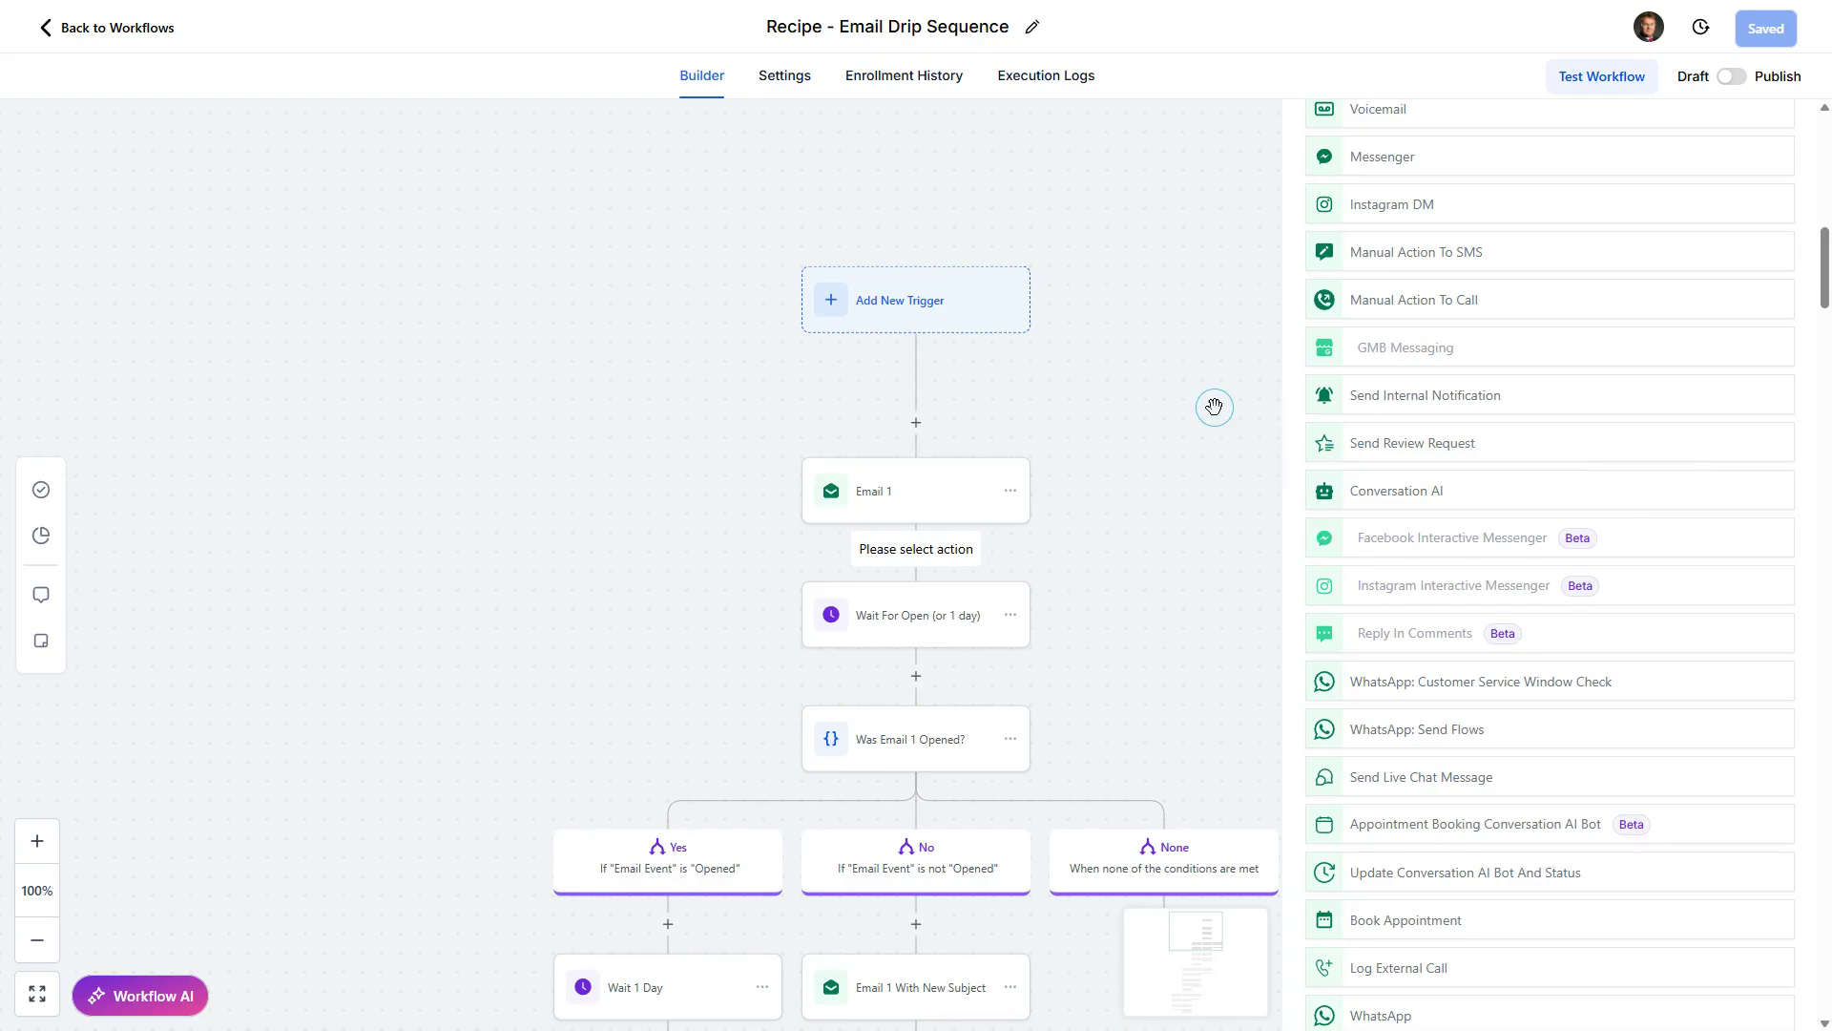
Examine the Send Data, Internal, Workflow AI, Eliza and Appointments actions available for the workflow.
{"action": "scroll", "coordinate": [1204, 431], "scroll_direction": "down", "scroll_amount": 2}
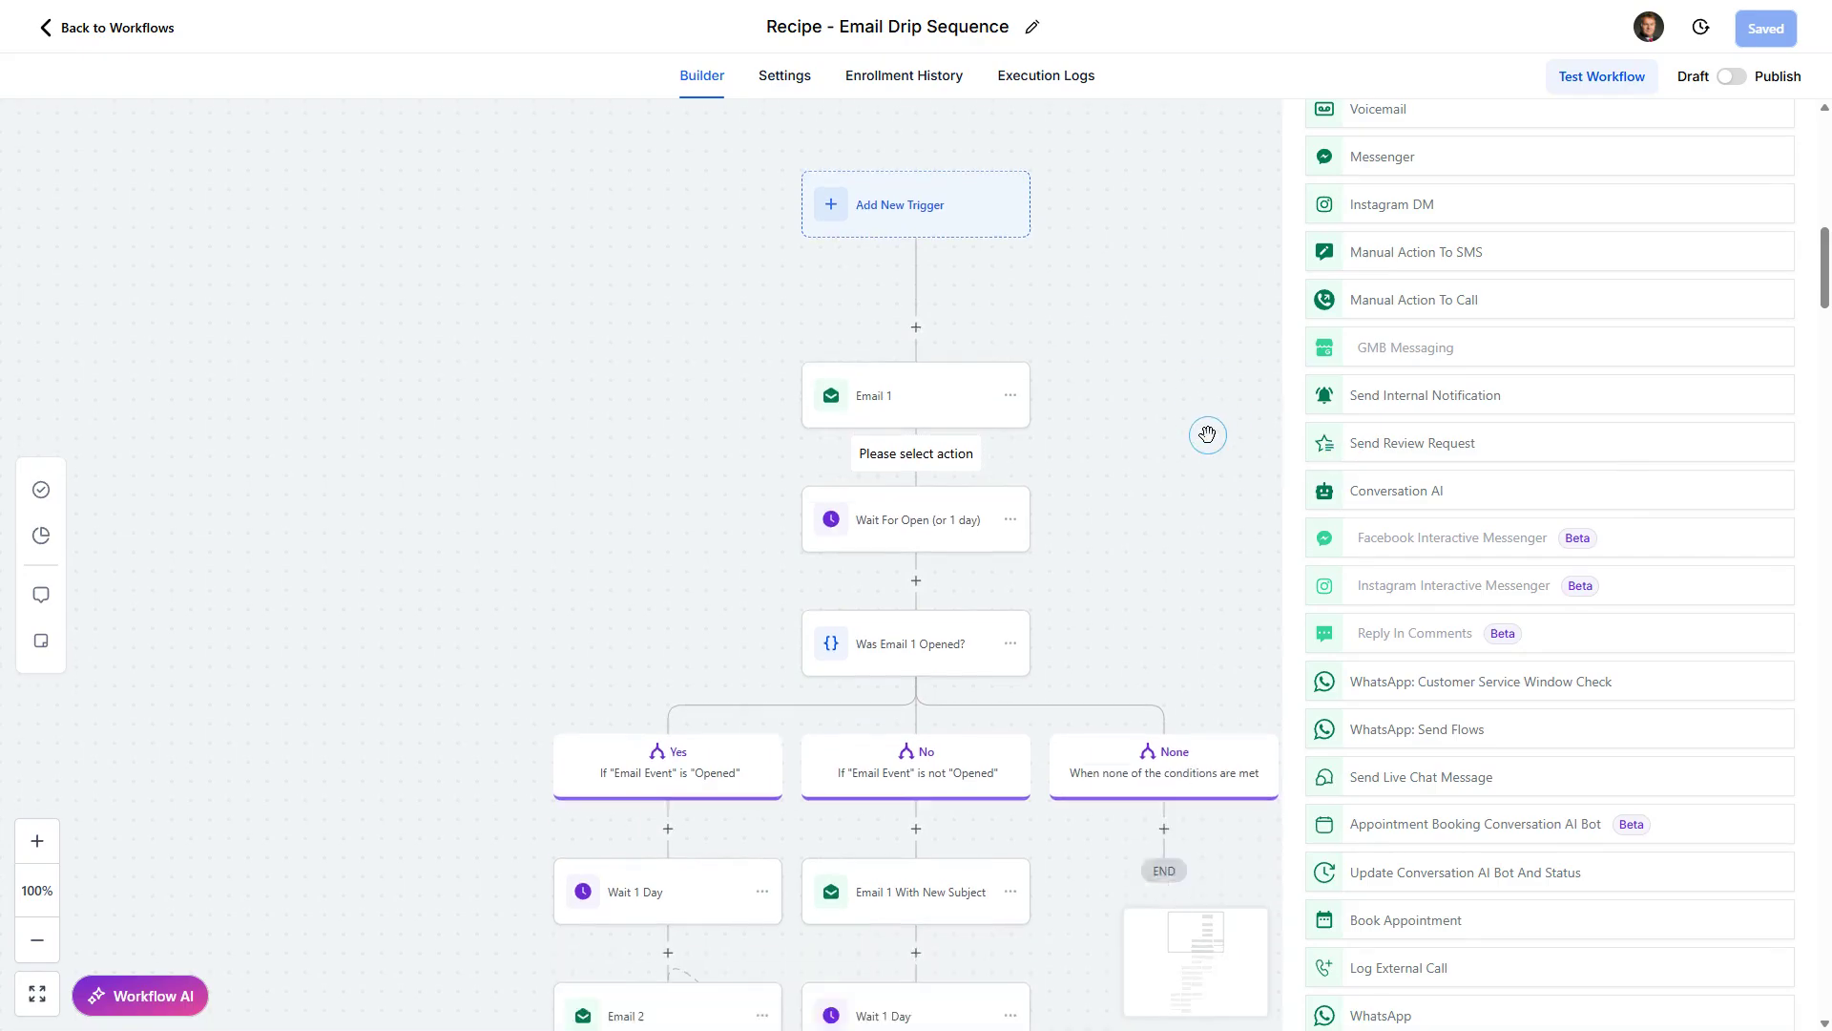
{"action": "scroll", "coordinate": [1371, 447], "scroll_direction": "down", "scroll_amount": 4}
{"action": "scroll", "coordinate": [1371, 447], "scroll_direction": "down", "scroll_amount": 5}
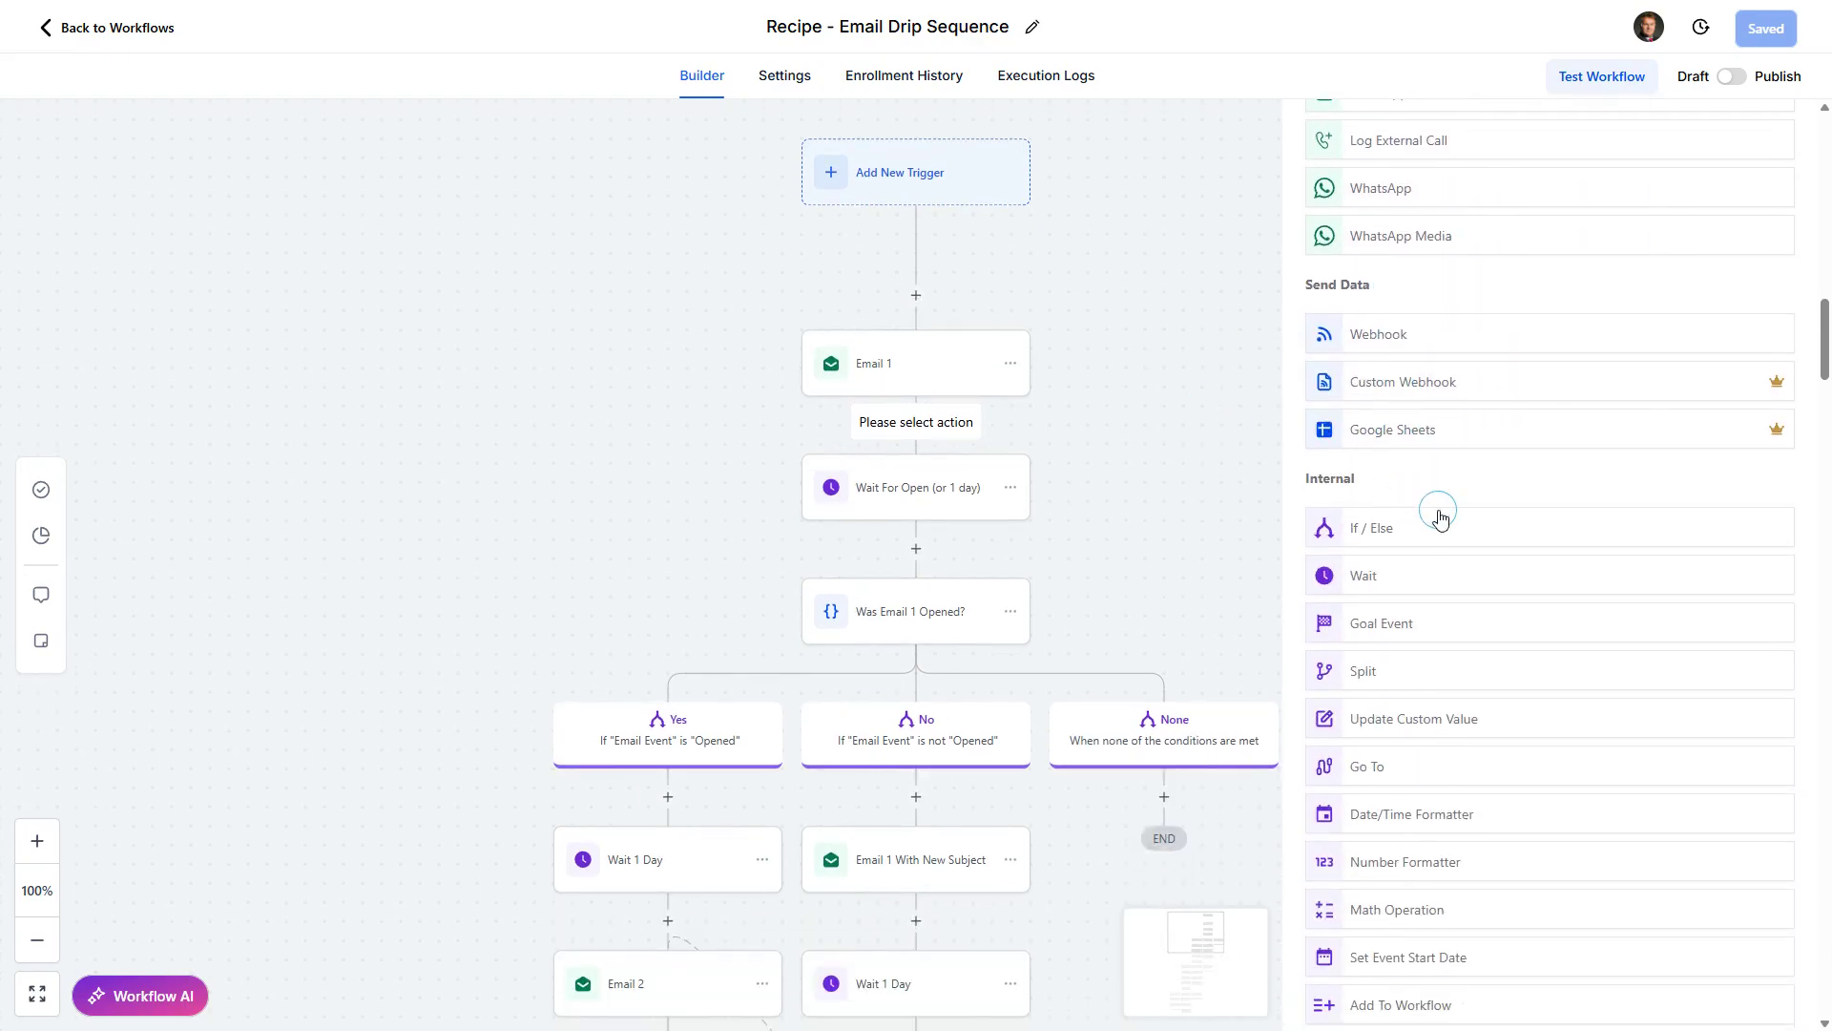
{"action": "scroll", "coordinate": [1524, 512], "scroll_direction": "down", "scroll_amount": 8}
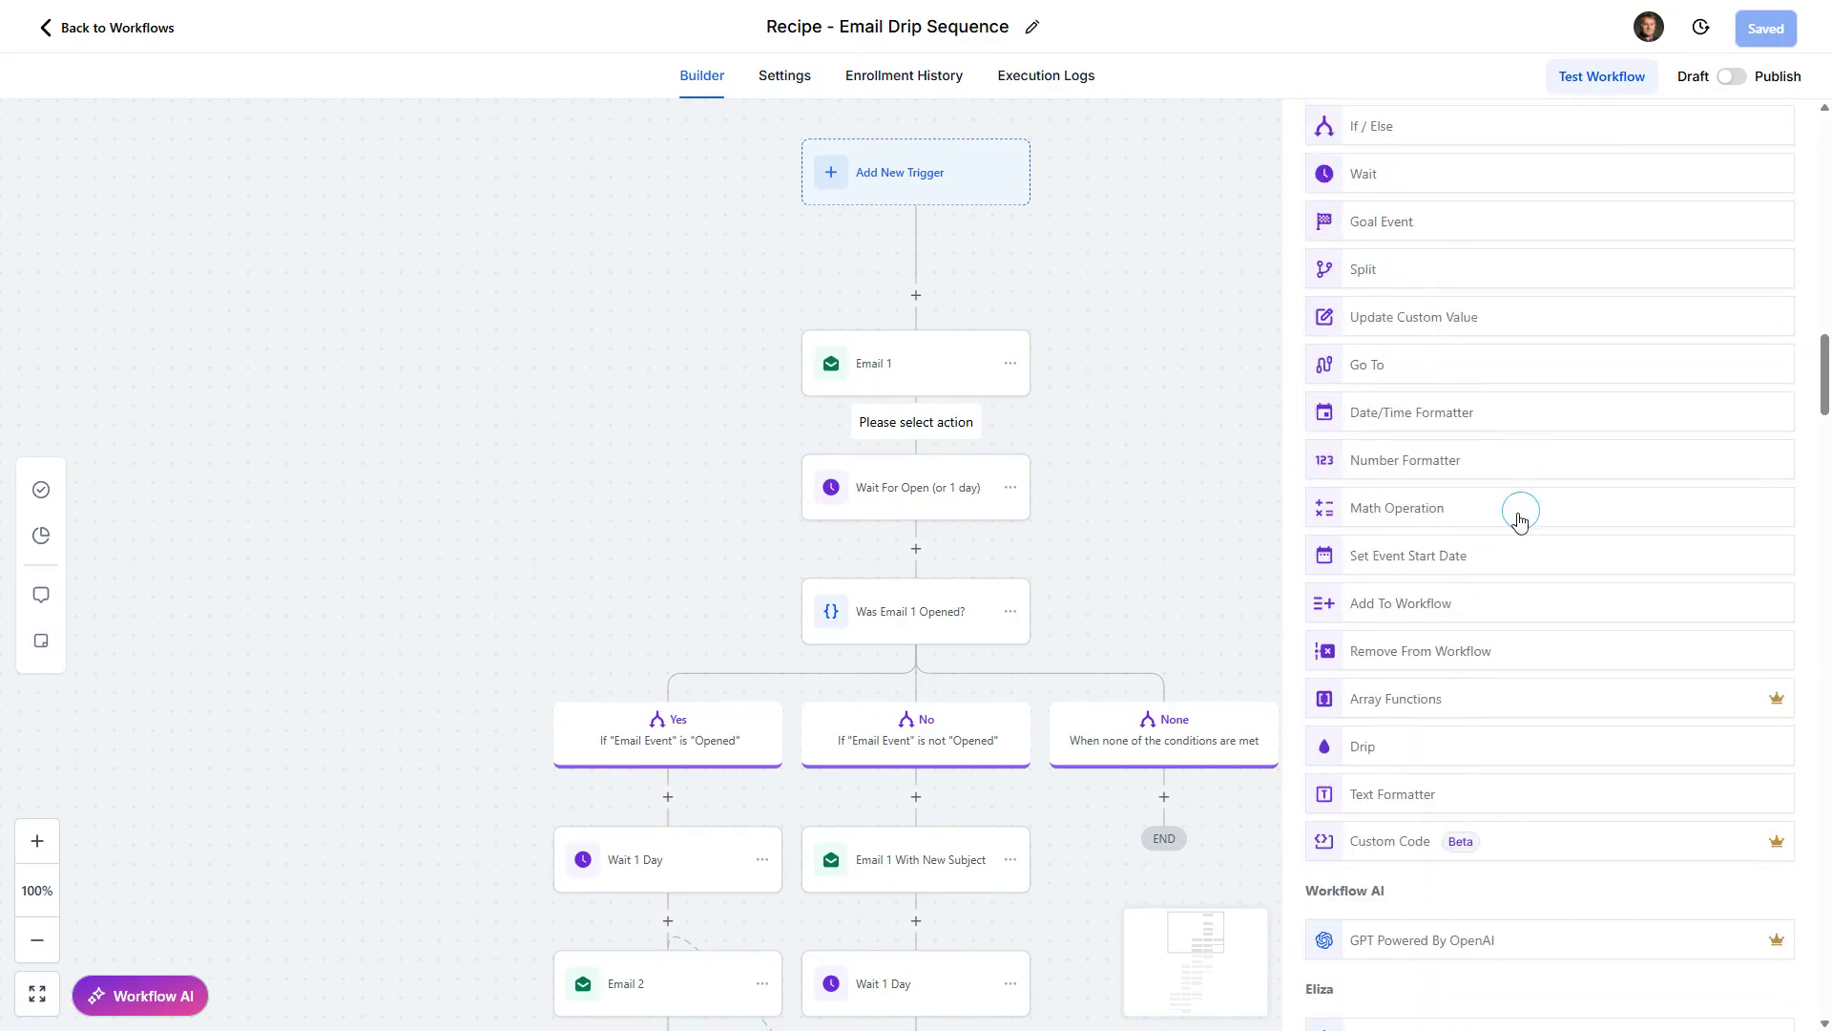
{"action": "scroll", "coordinate": [1477, 508], "scroll_direction": "up", "scroll_amount": 7}
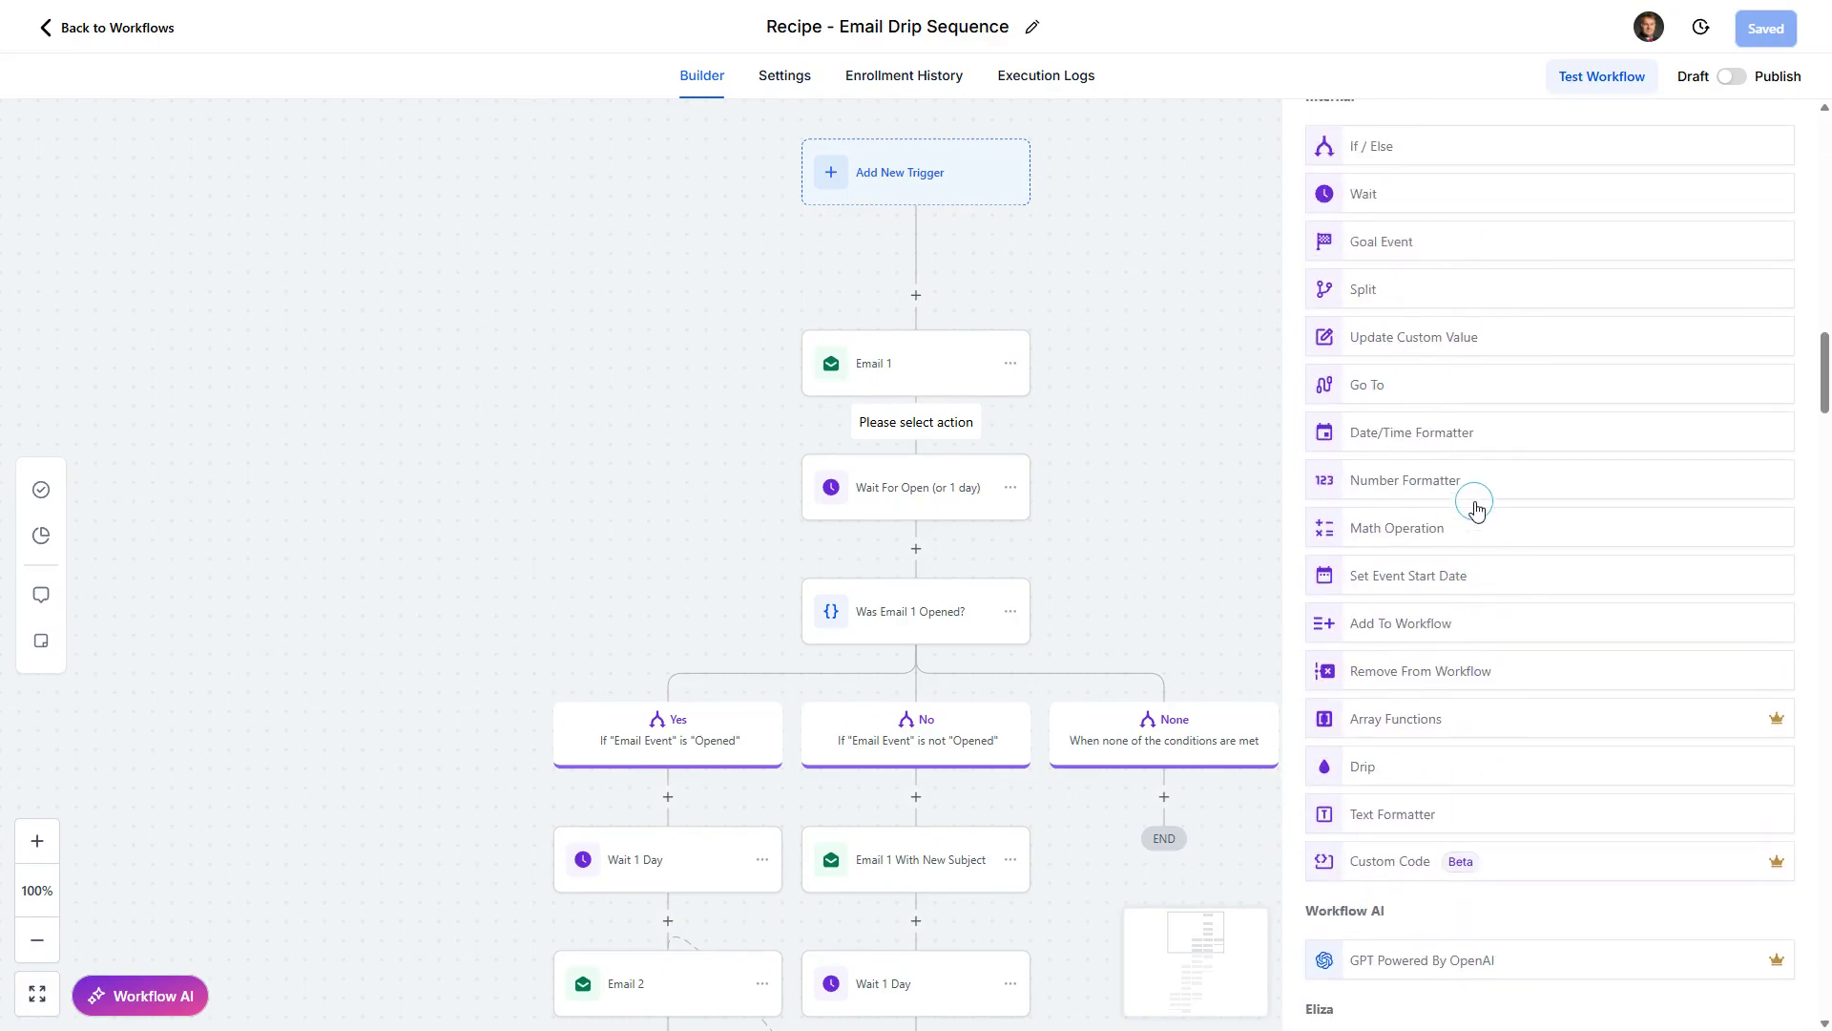
{"action": "scroll", "coordinate": [1507, 534], "scroll_direction": "down", "scroll_amount": 1}
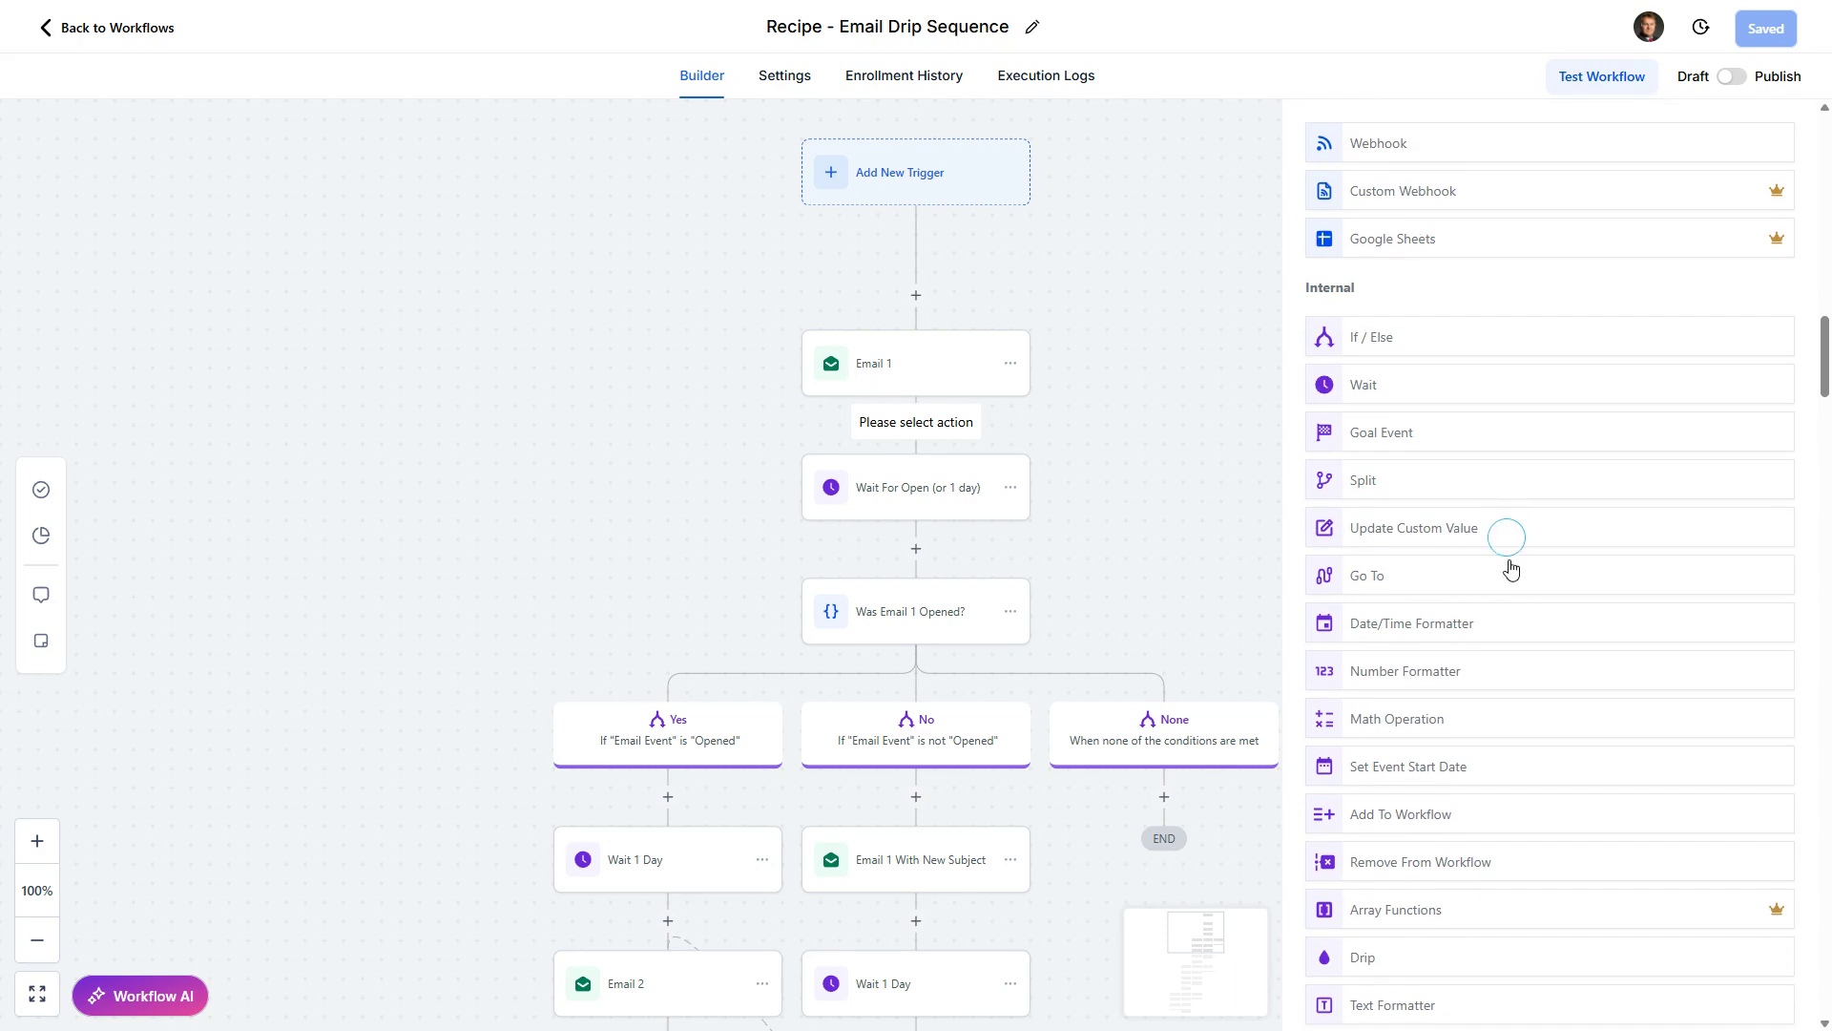
{"action": "scroll", "coordinate": [1511, 559], "scroll_direction": "down", "scroll_amount": 2}
{"action": "scroll", "coordinate": [1511, 554], "scroll_direction": "down", "scroll_amount": 3}
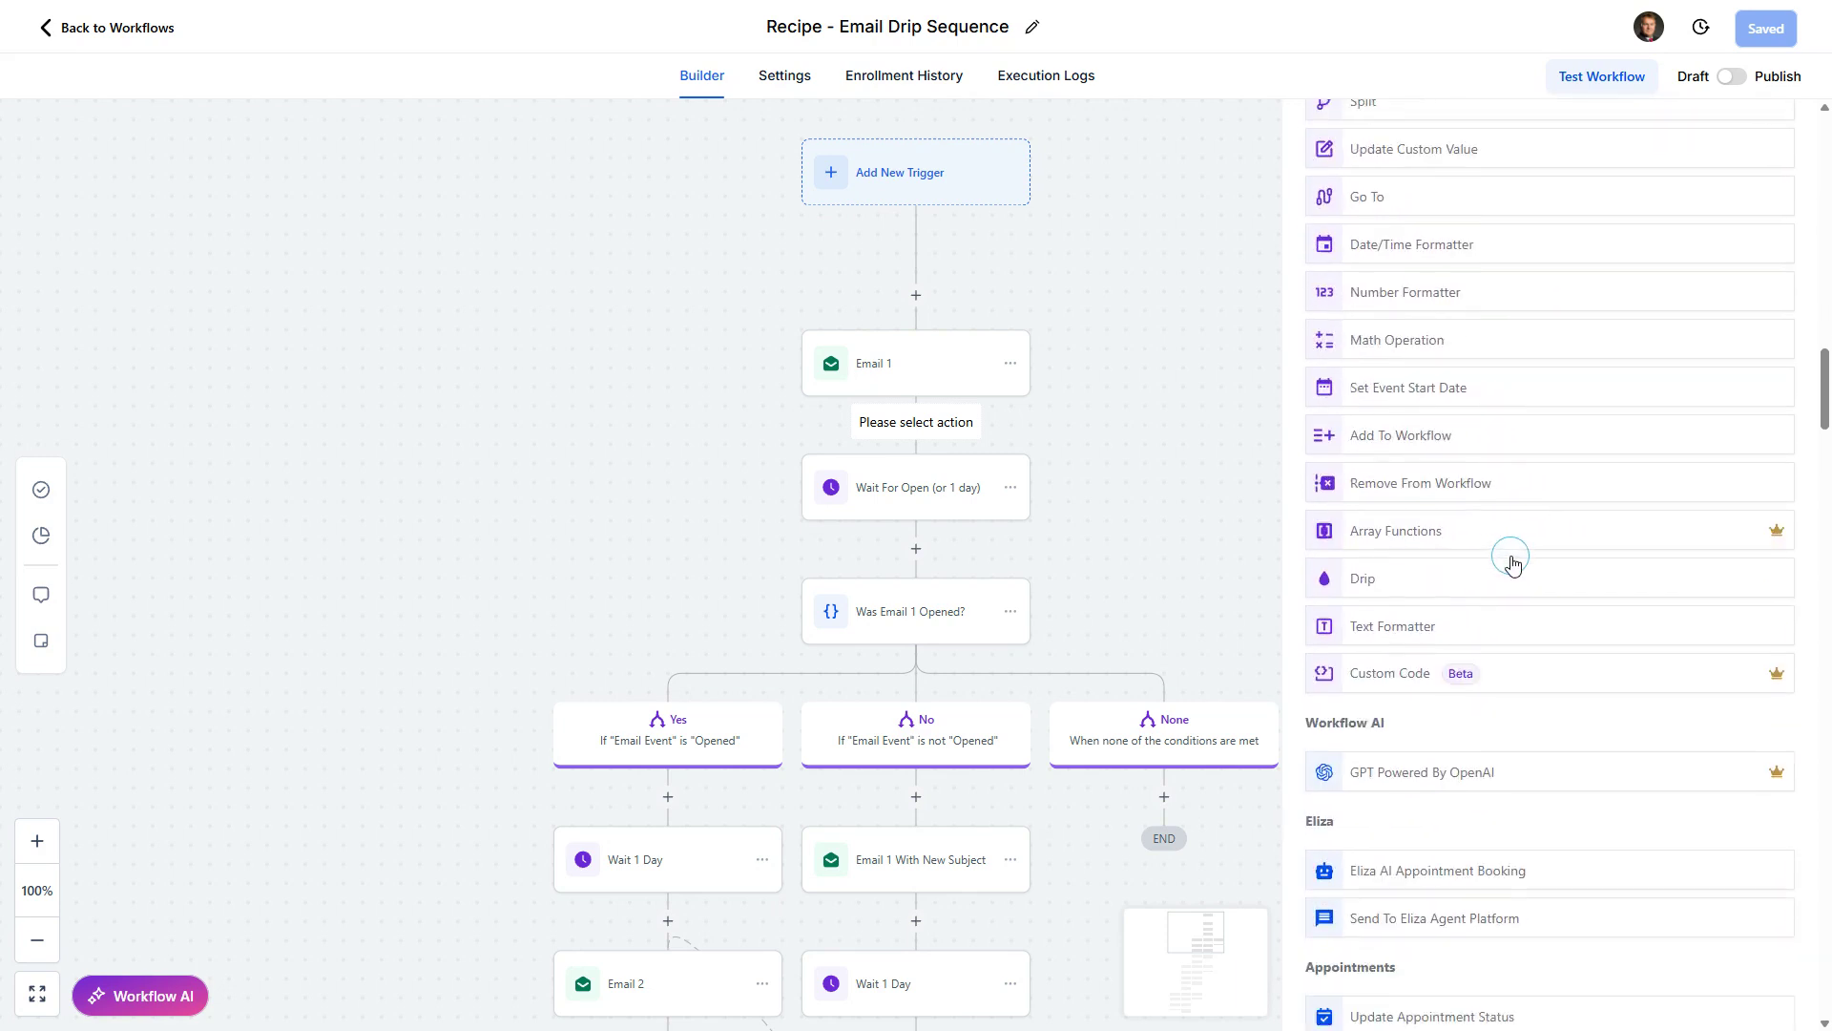
{"action": "scroll", "coordinate": [1523, 577], "scroll_direction": "down", "scroll_amount": 3}
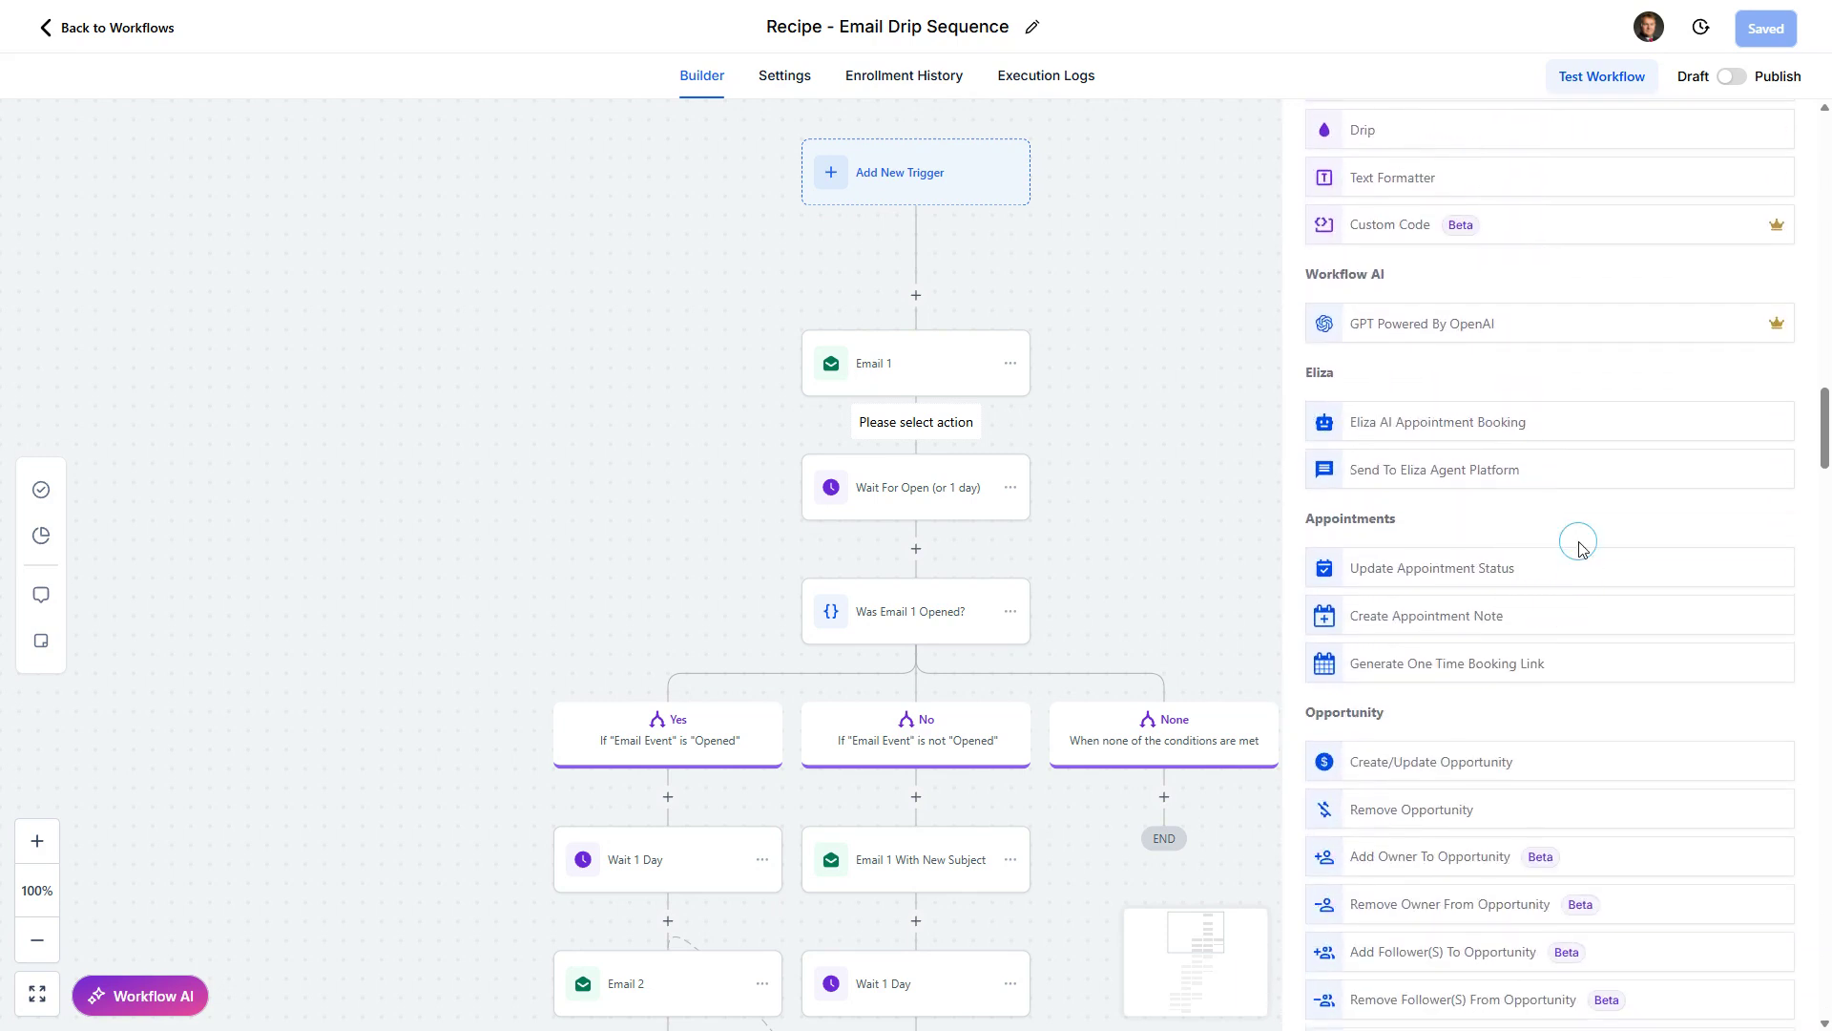
Examine the remaining actions from Opportunity, Payments and Marketing through the premium Stripe and Chat GPT integrations to Eventbrite.
{"action": "scroll", "coordinate": [1575, 559], "scroll_direction": "down", "scroll_amount": 4}
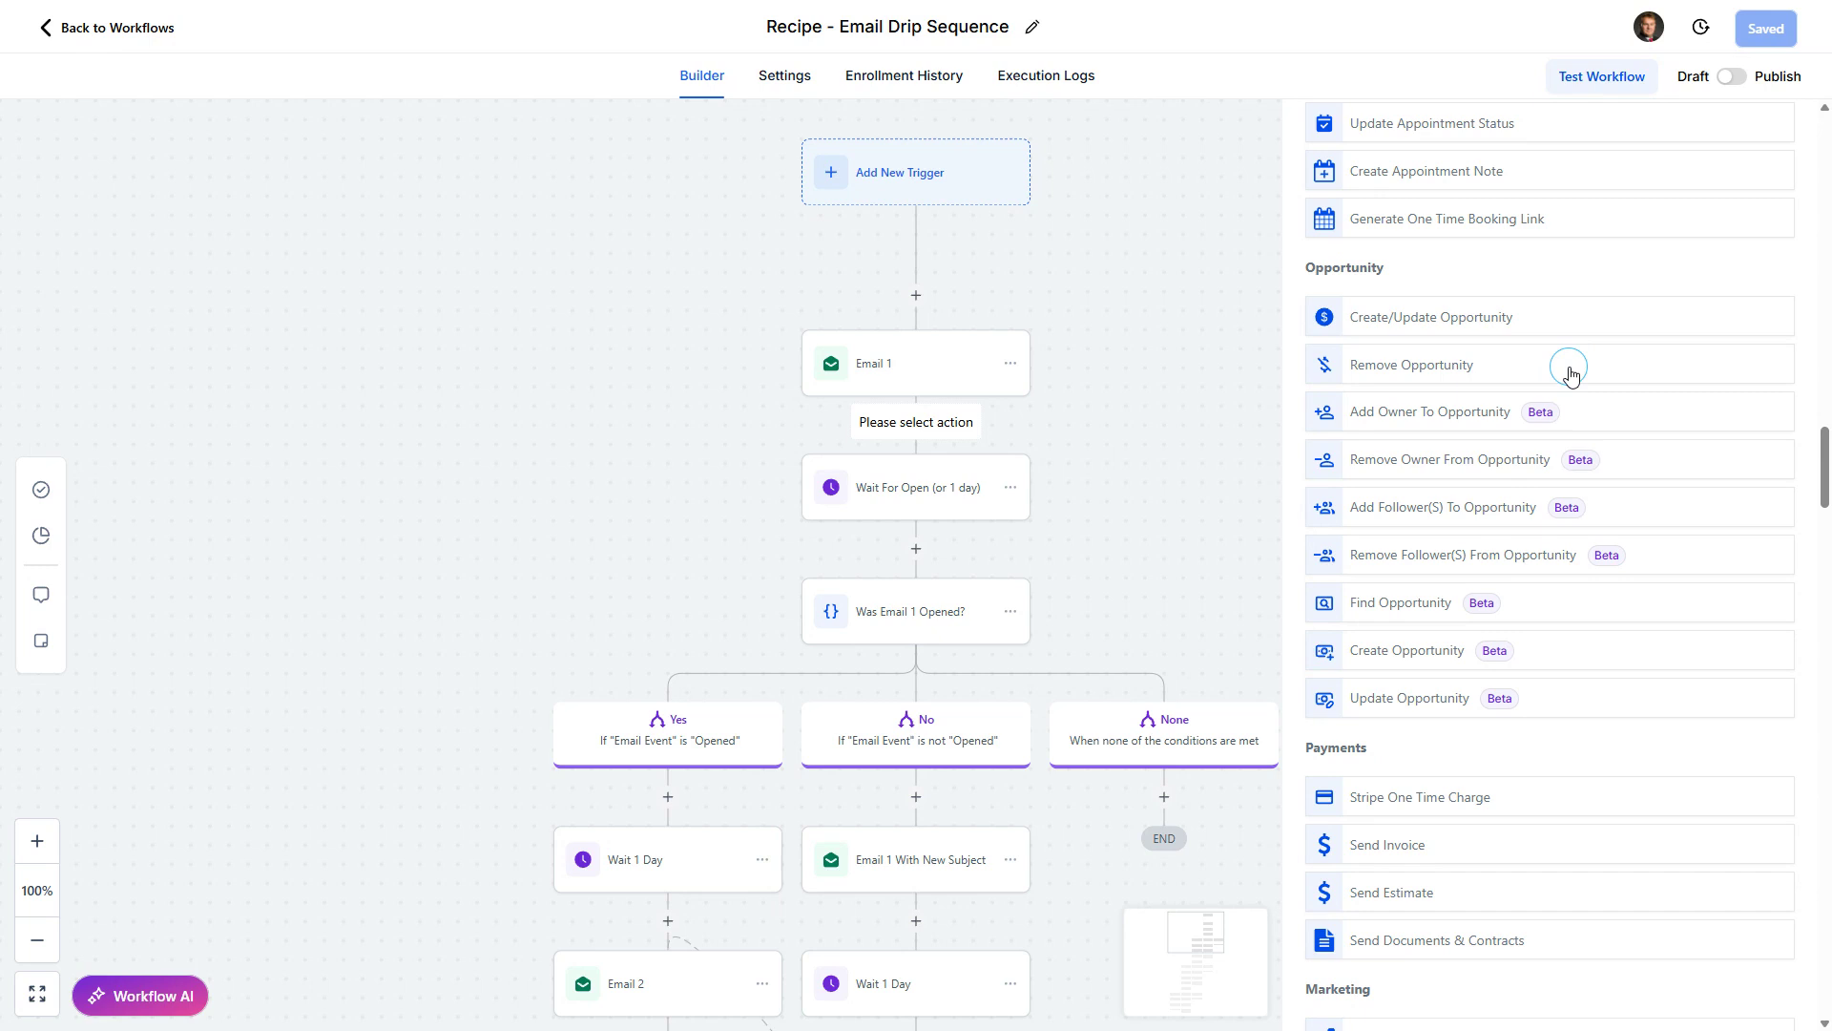
{"action": "scroll", "coordinate": [1492, 675], "scroll_direction": "down", "scroll_amount": 1}
{"action": "scroll", "coordinate": [1491, 678], "scroll_direction": "down", "scroll_amount": 3}
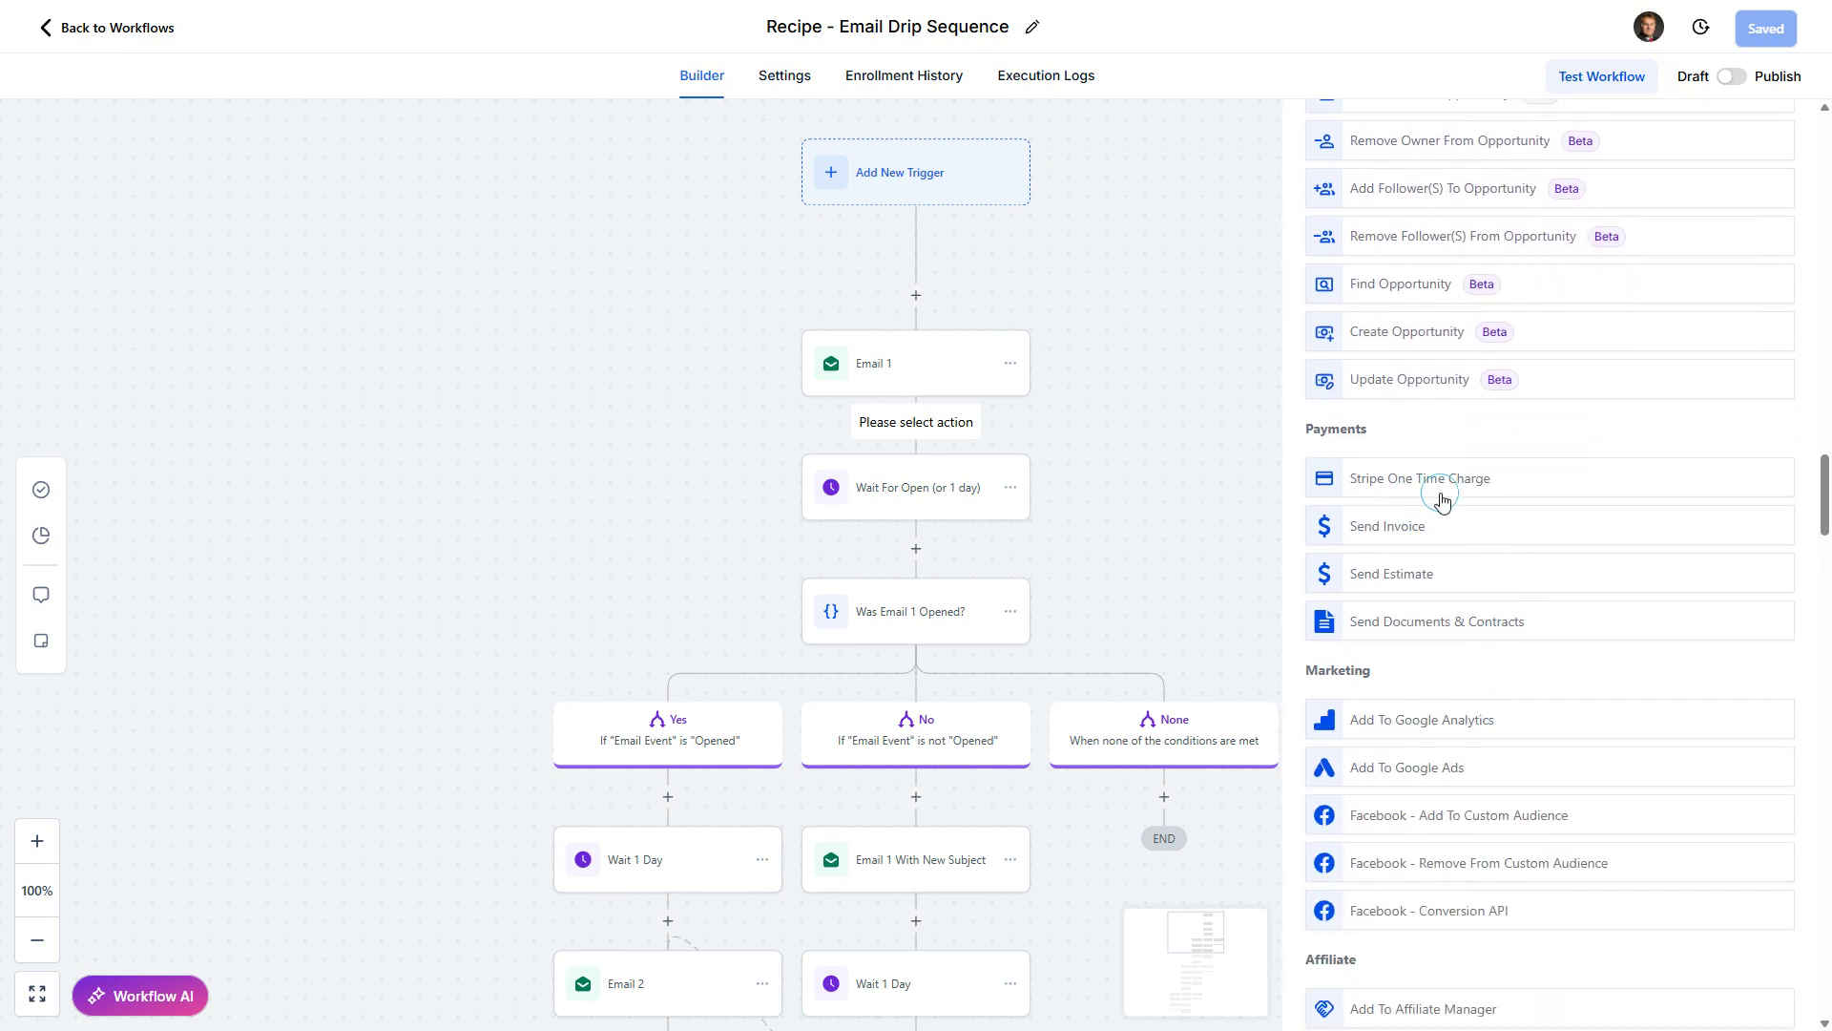
{"action": "scroll", "coordinate": [1505, 605], "scroll_direction": "down", "scroll_amount": 3}
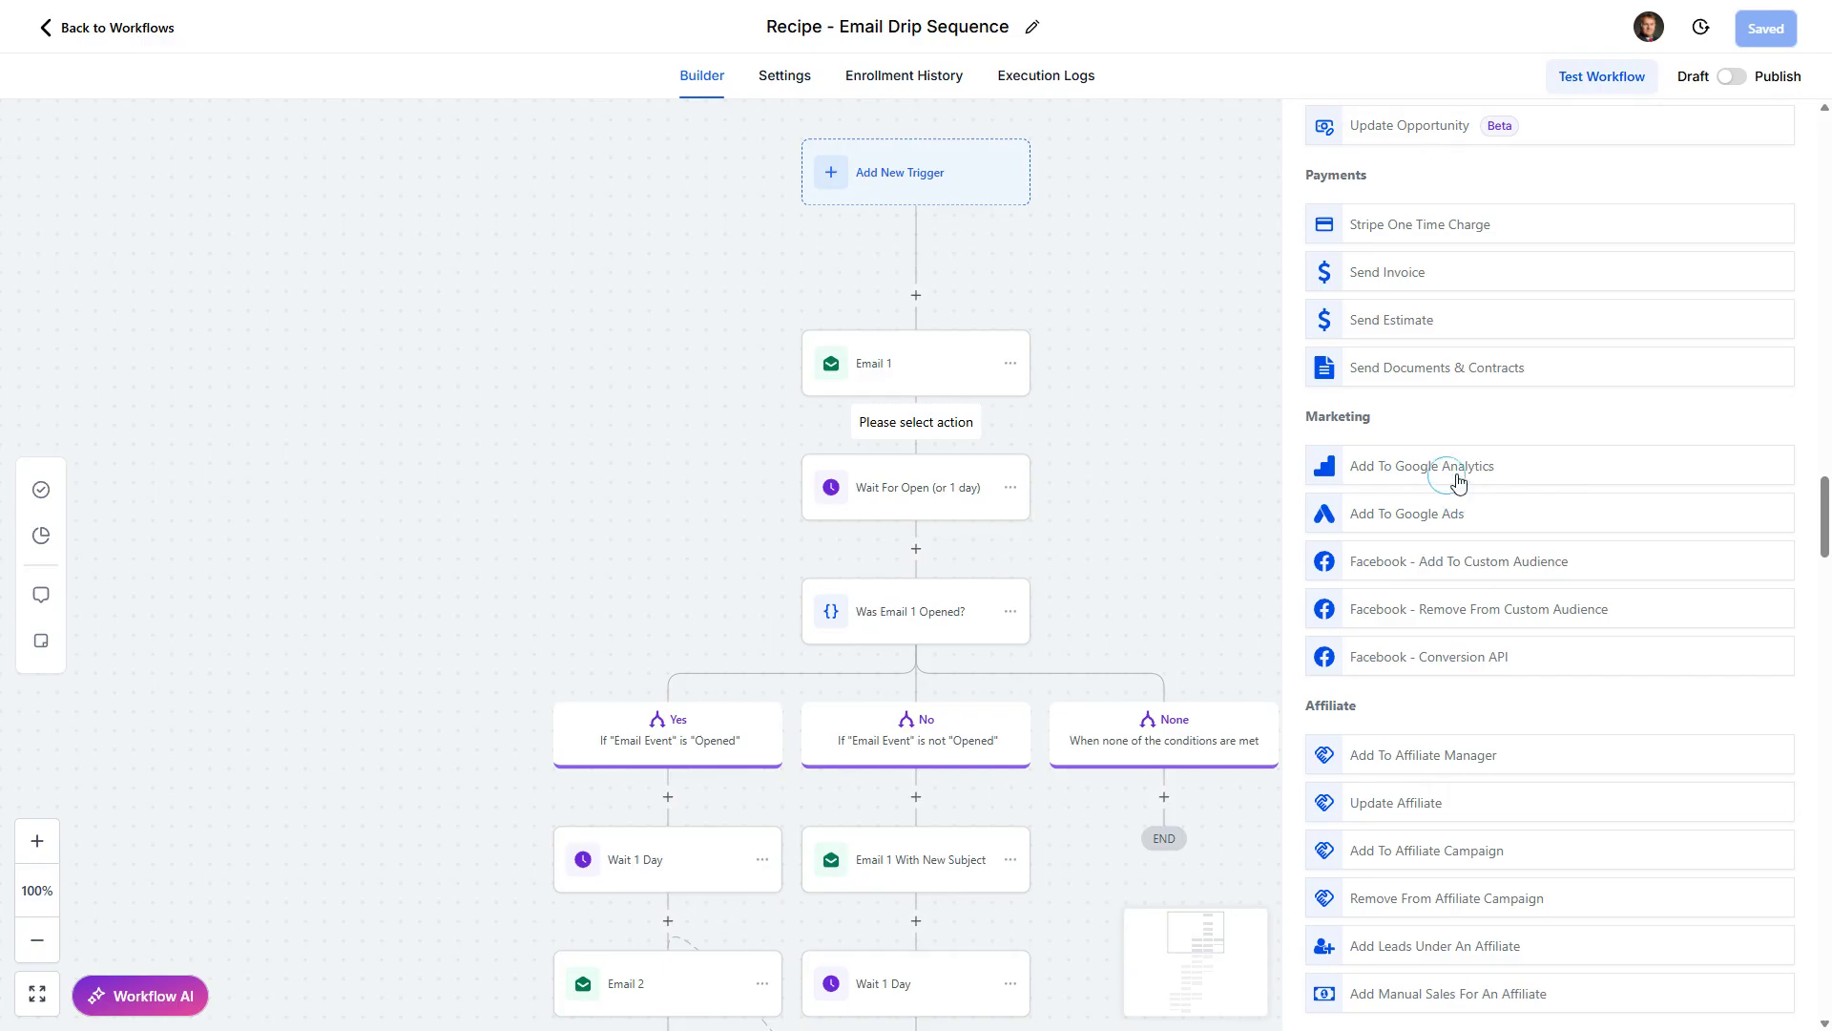
{"action": "scroll", "coordinate": [1717, 640], "scroll_direction": "down", "scroll_amount": 5}
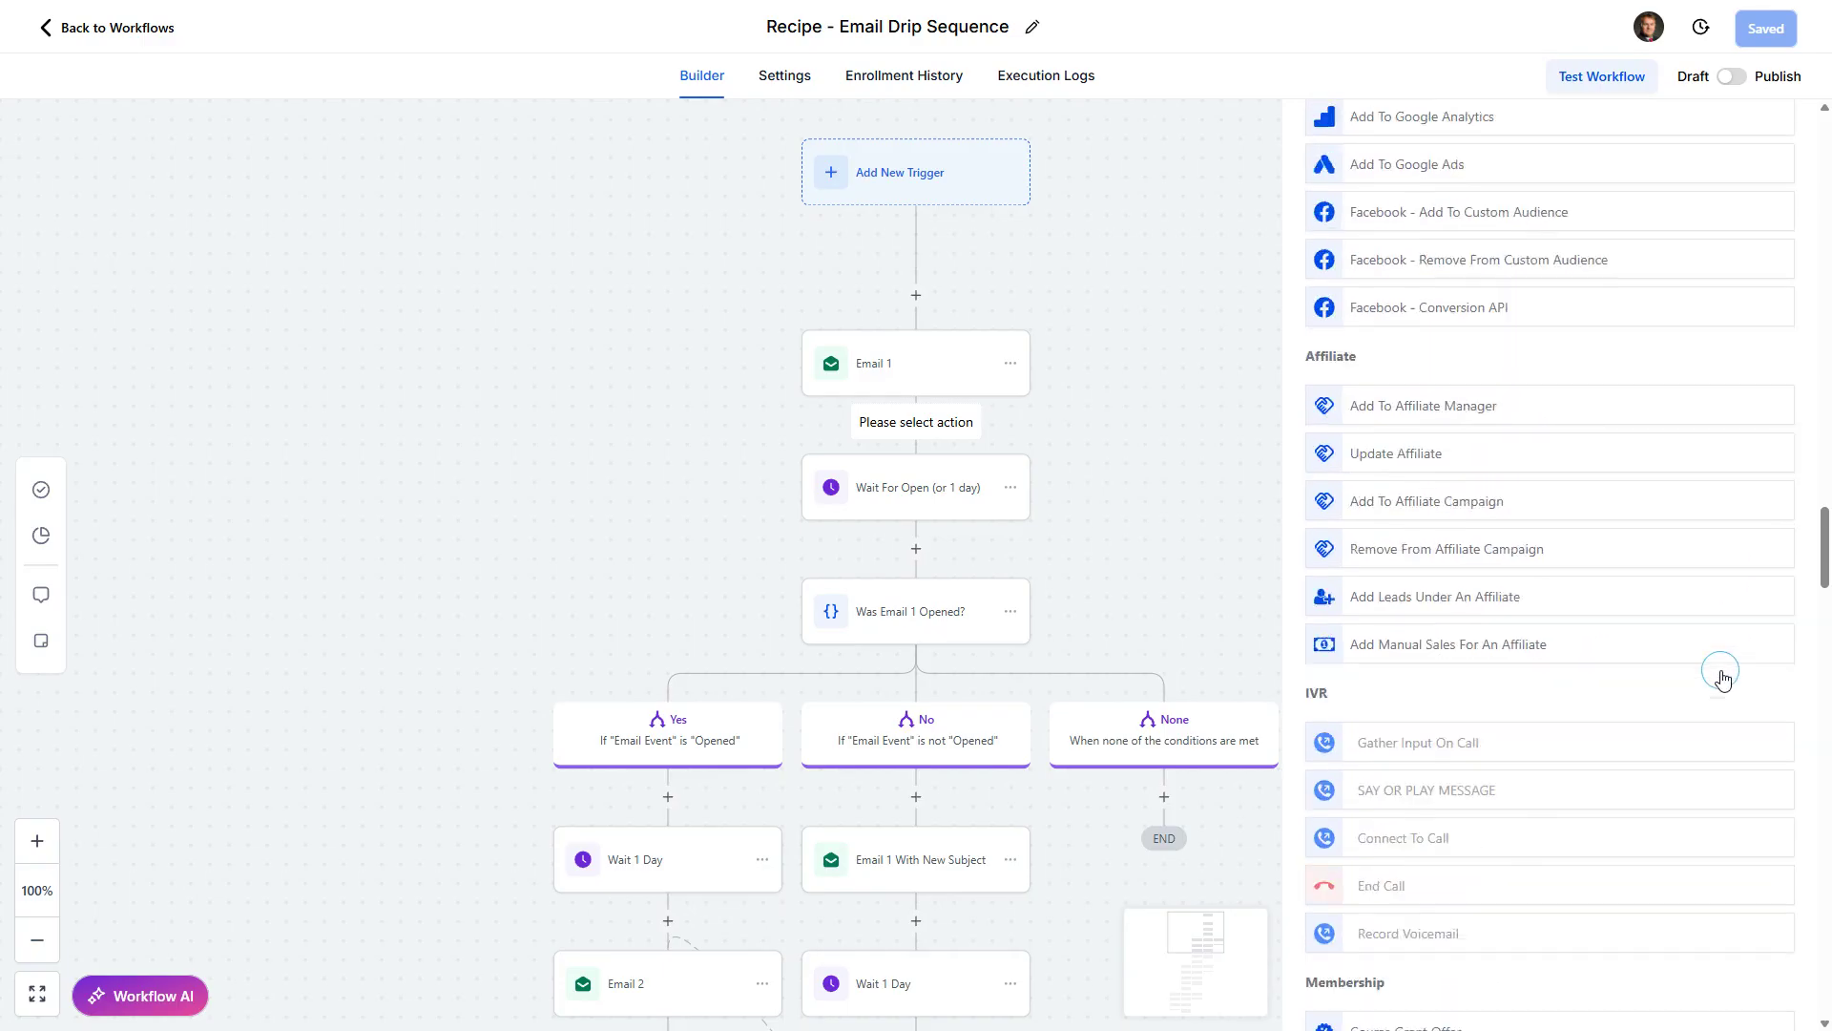
{"action": "scroll", "coordinate": [1653, 678], "scroll_direction": "down", "scroll_amount": 9}
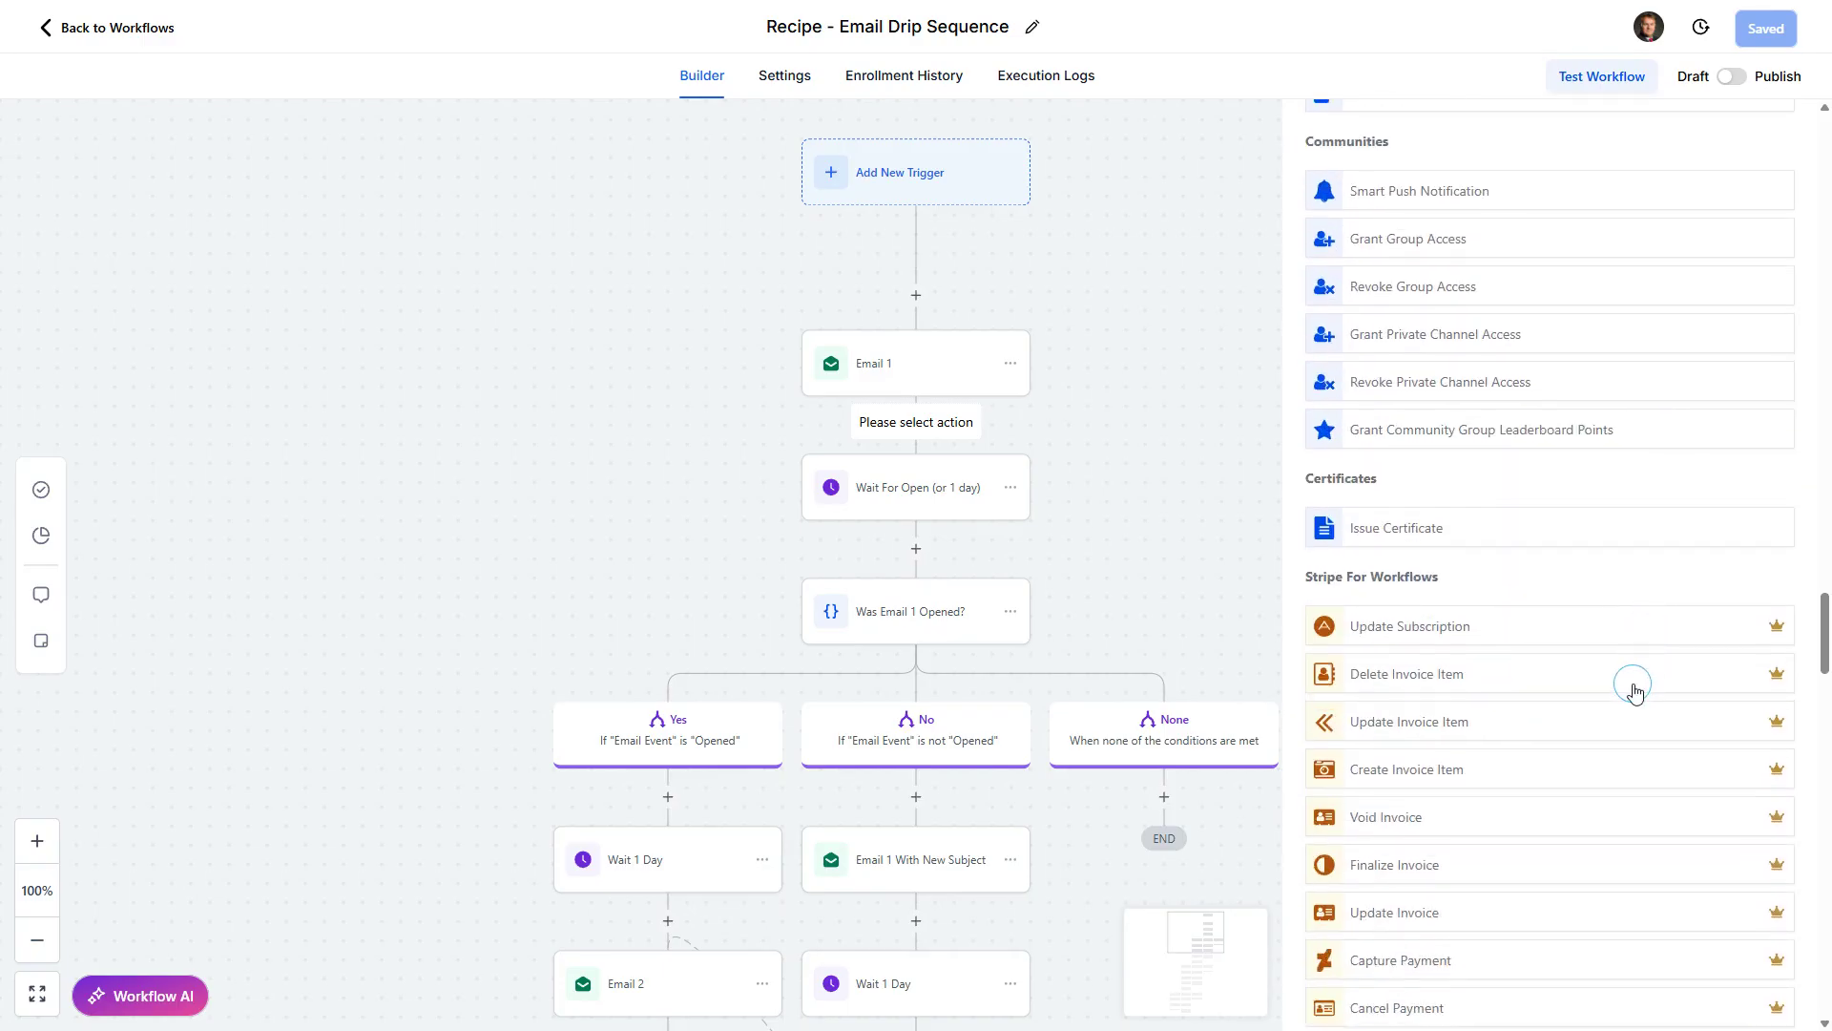
{"action": "scroll", "coordinate": [1592, 703], "scroll_direction": "down", "scroll_amount": 16}
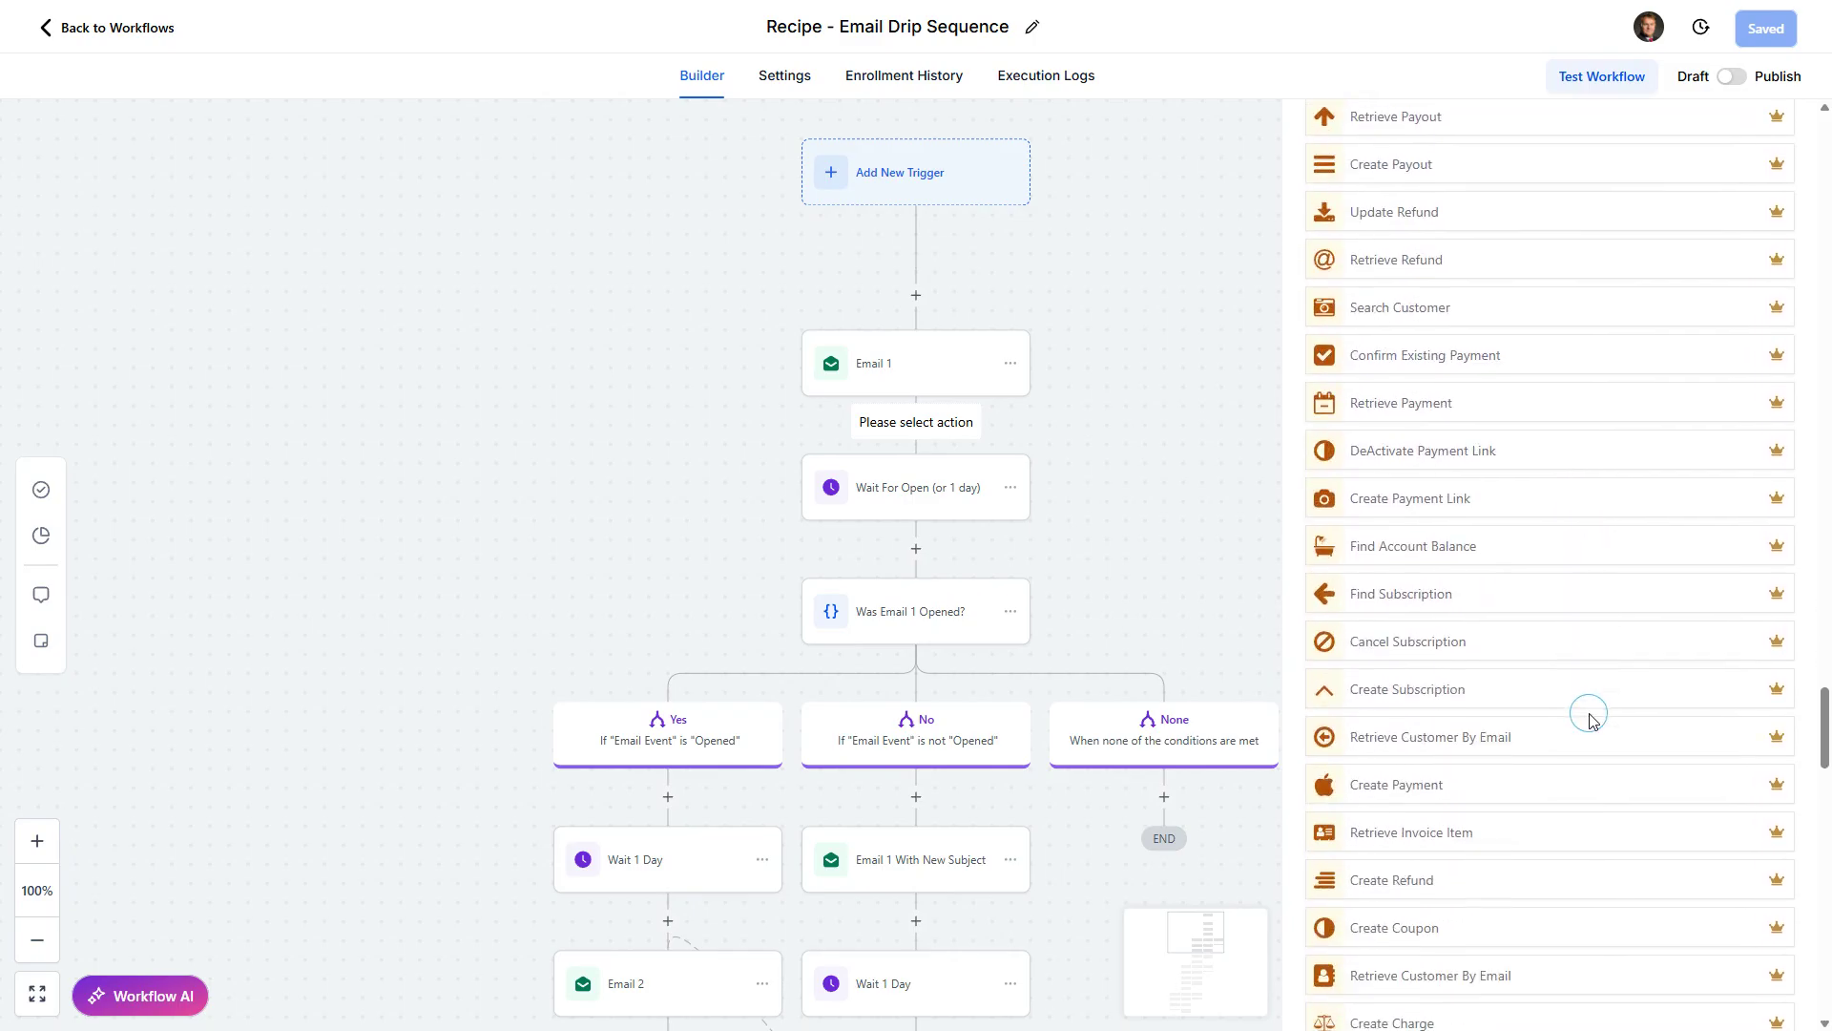
{"action": "scroll", "coordinate": [1585, 710], "scroll_direction": "down", "scroll_amount": 11}
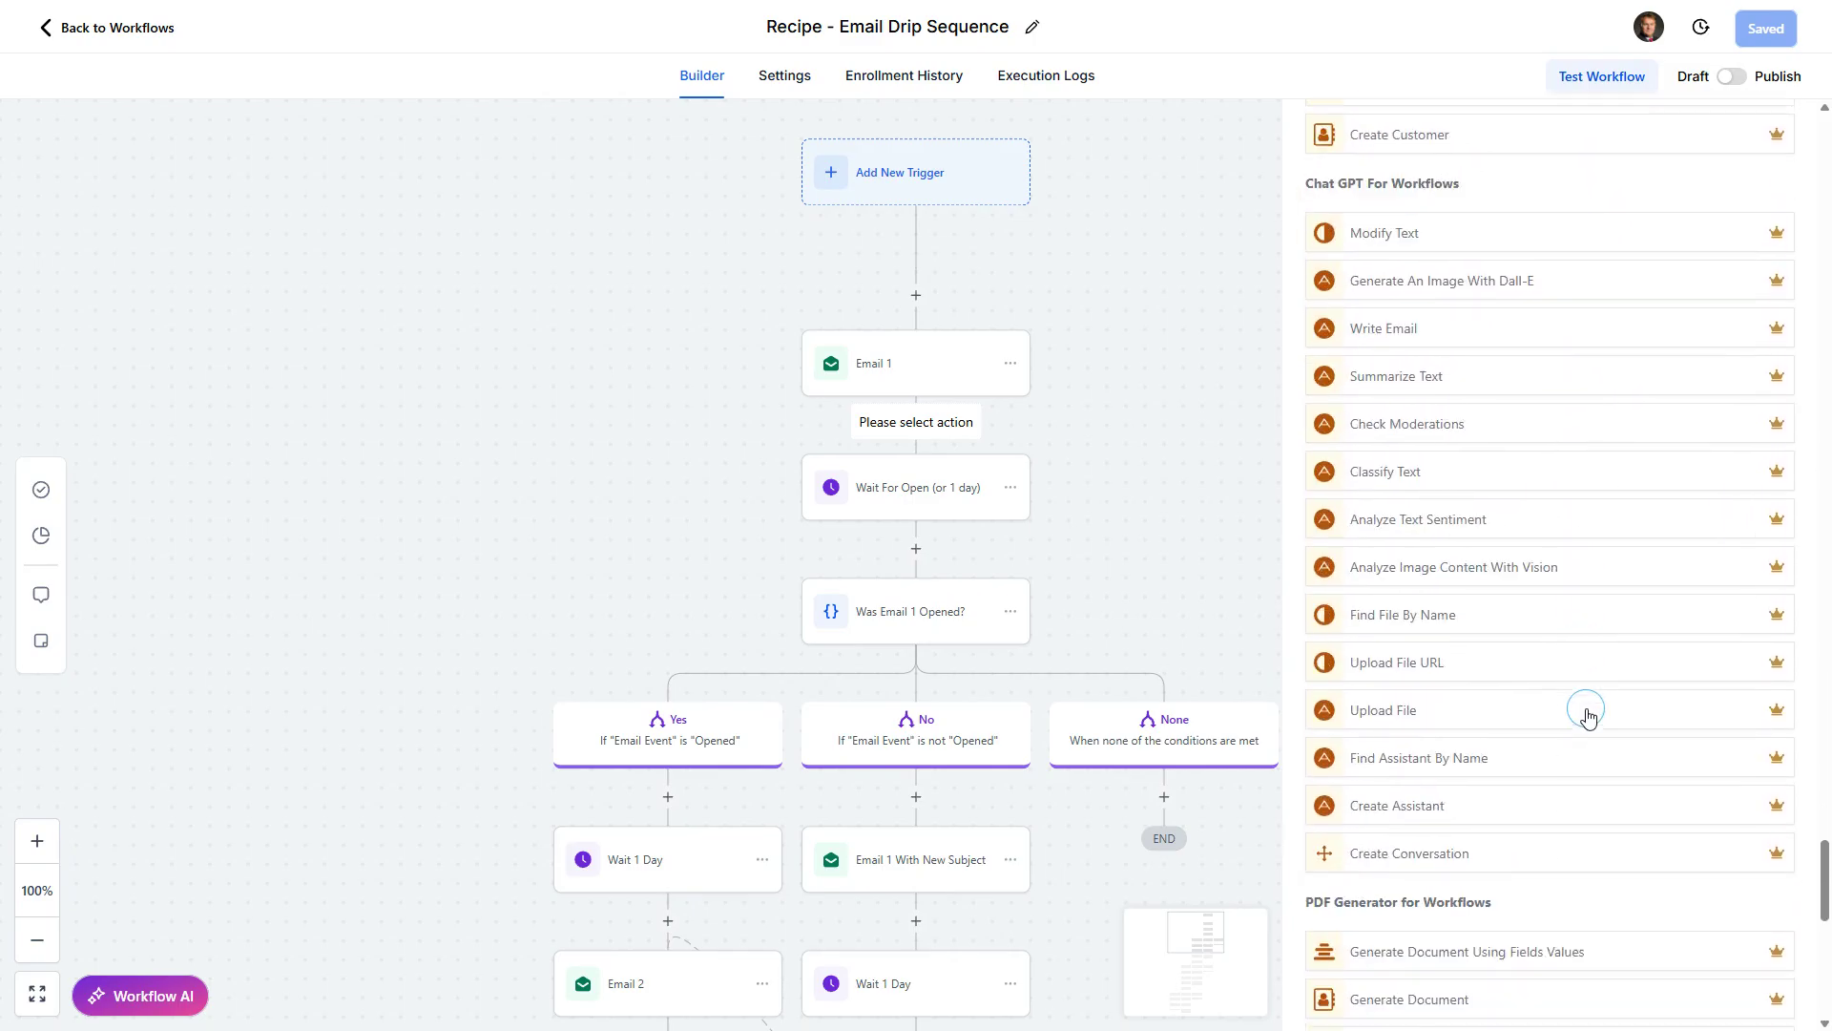
{"action": "scroll", "coordinate": [1588, 718], "scroll_direction": "down", "scroll_amount": 10}
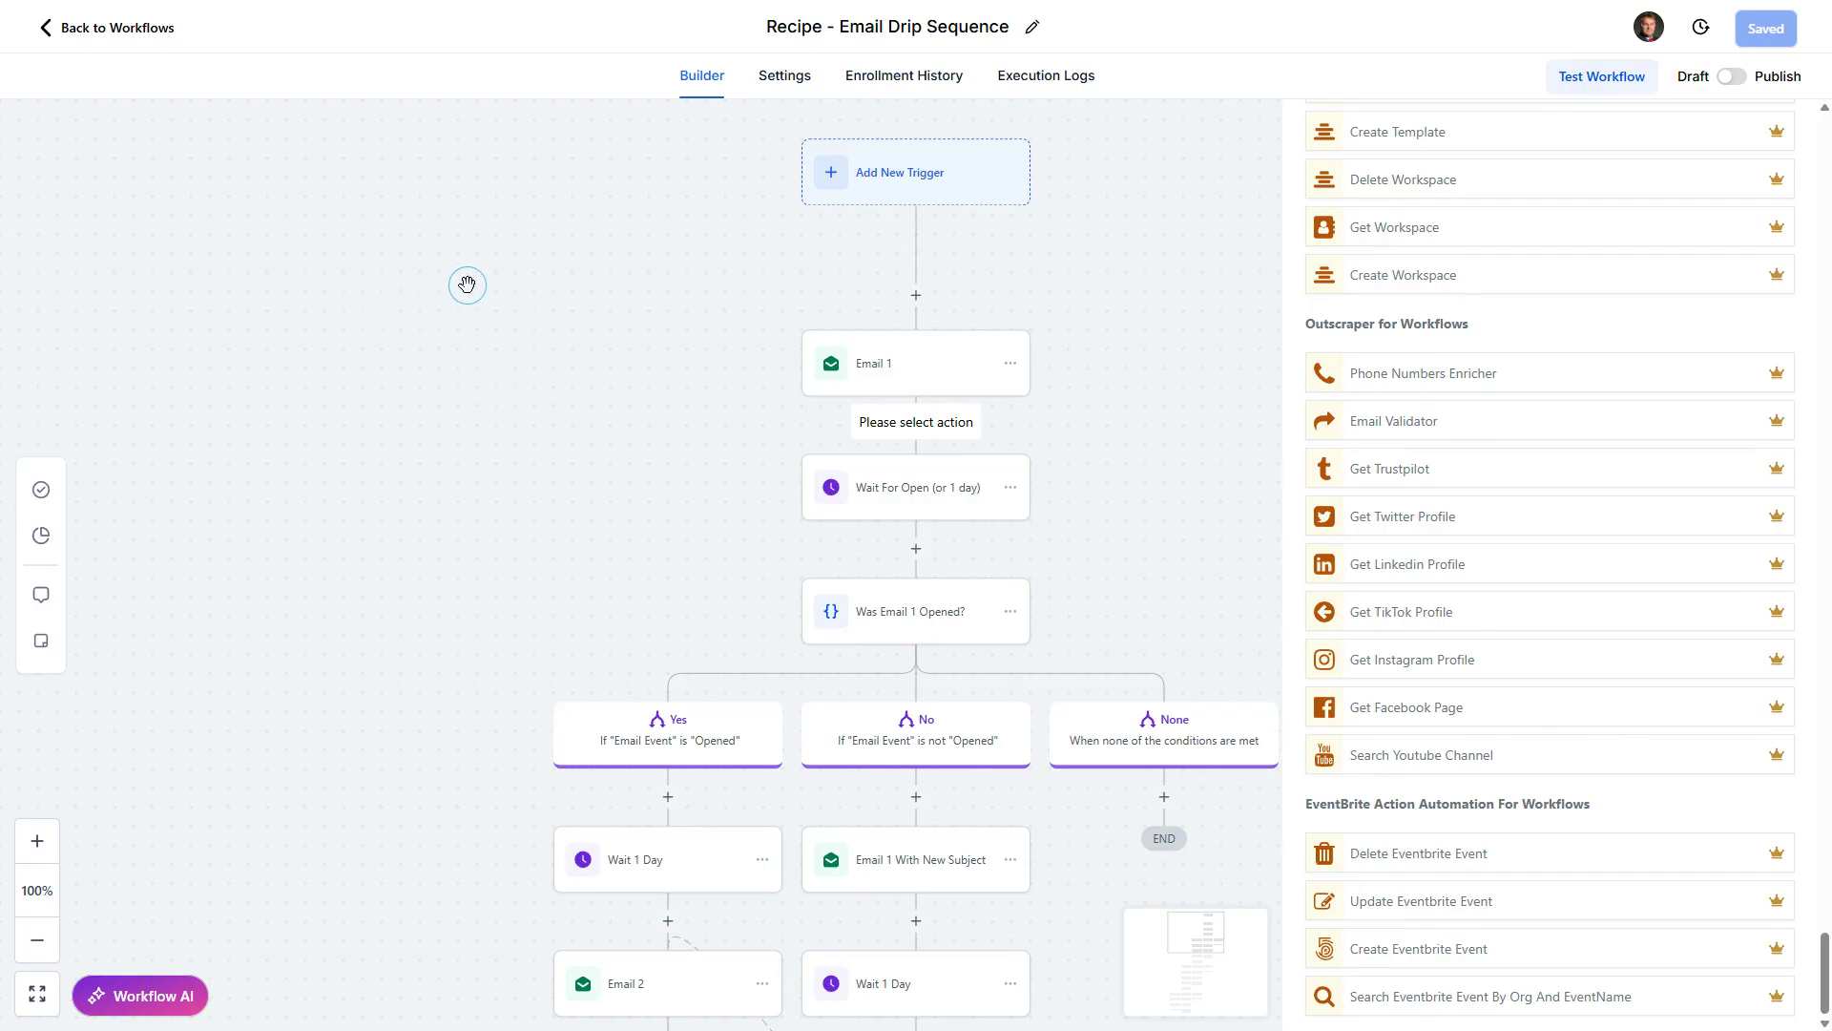
{"action": "scroll", "coordinate": [465, 281], "scroll_direction": "up", "scroll_amount": 1}
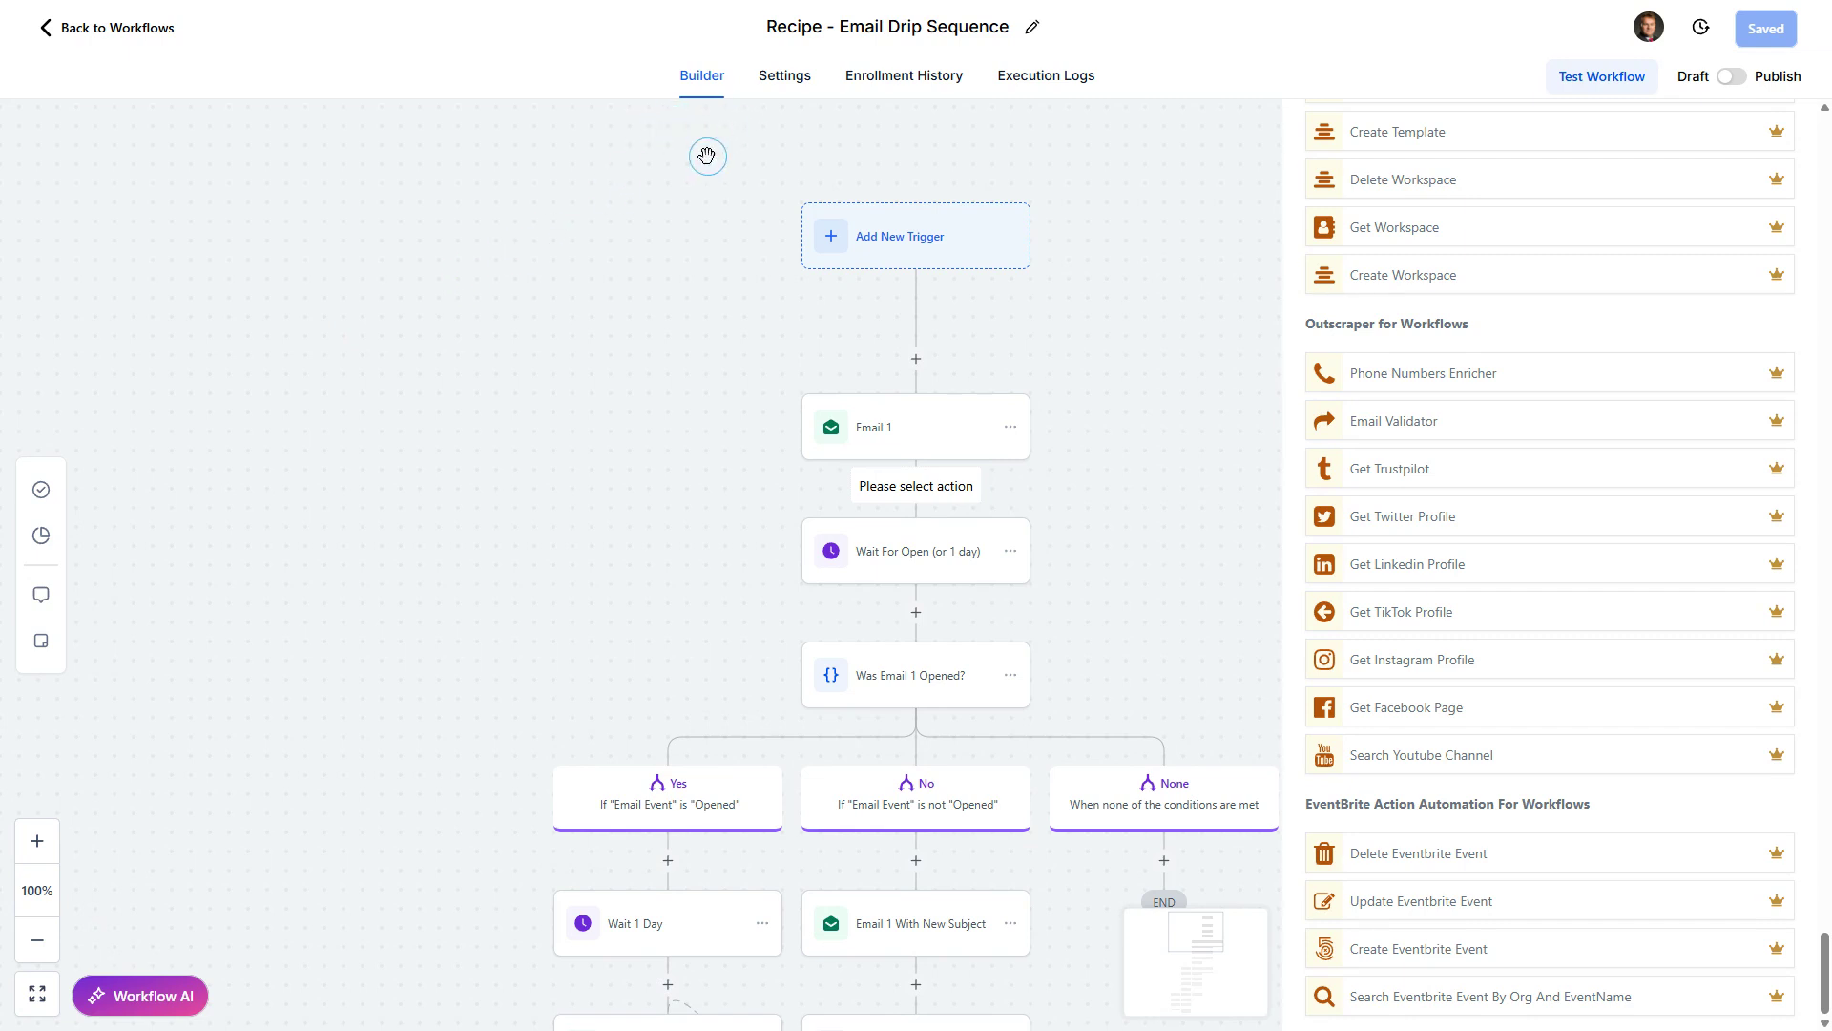
Open the workflow's settings and review the contact options and the timezone choices, keeping Account Timezone.
{"action": "left_click", "coordinate": [784, 82]}
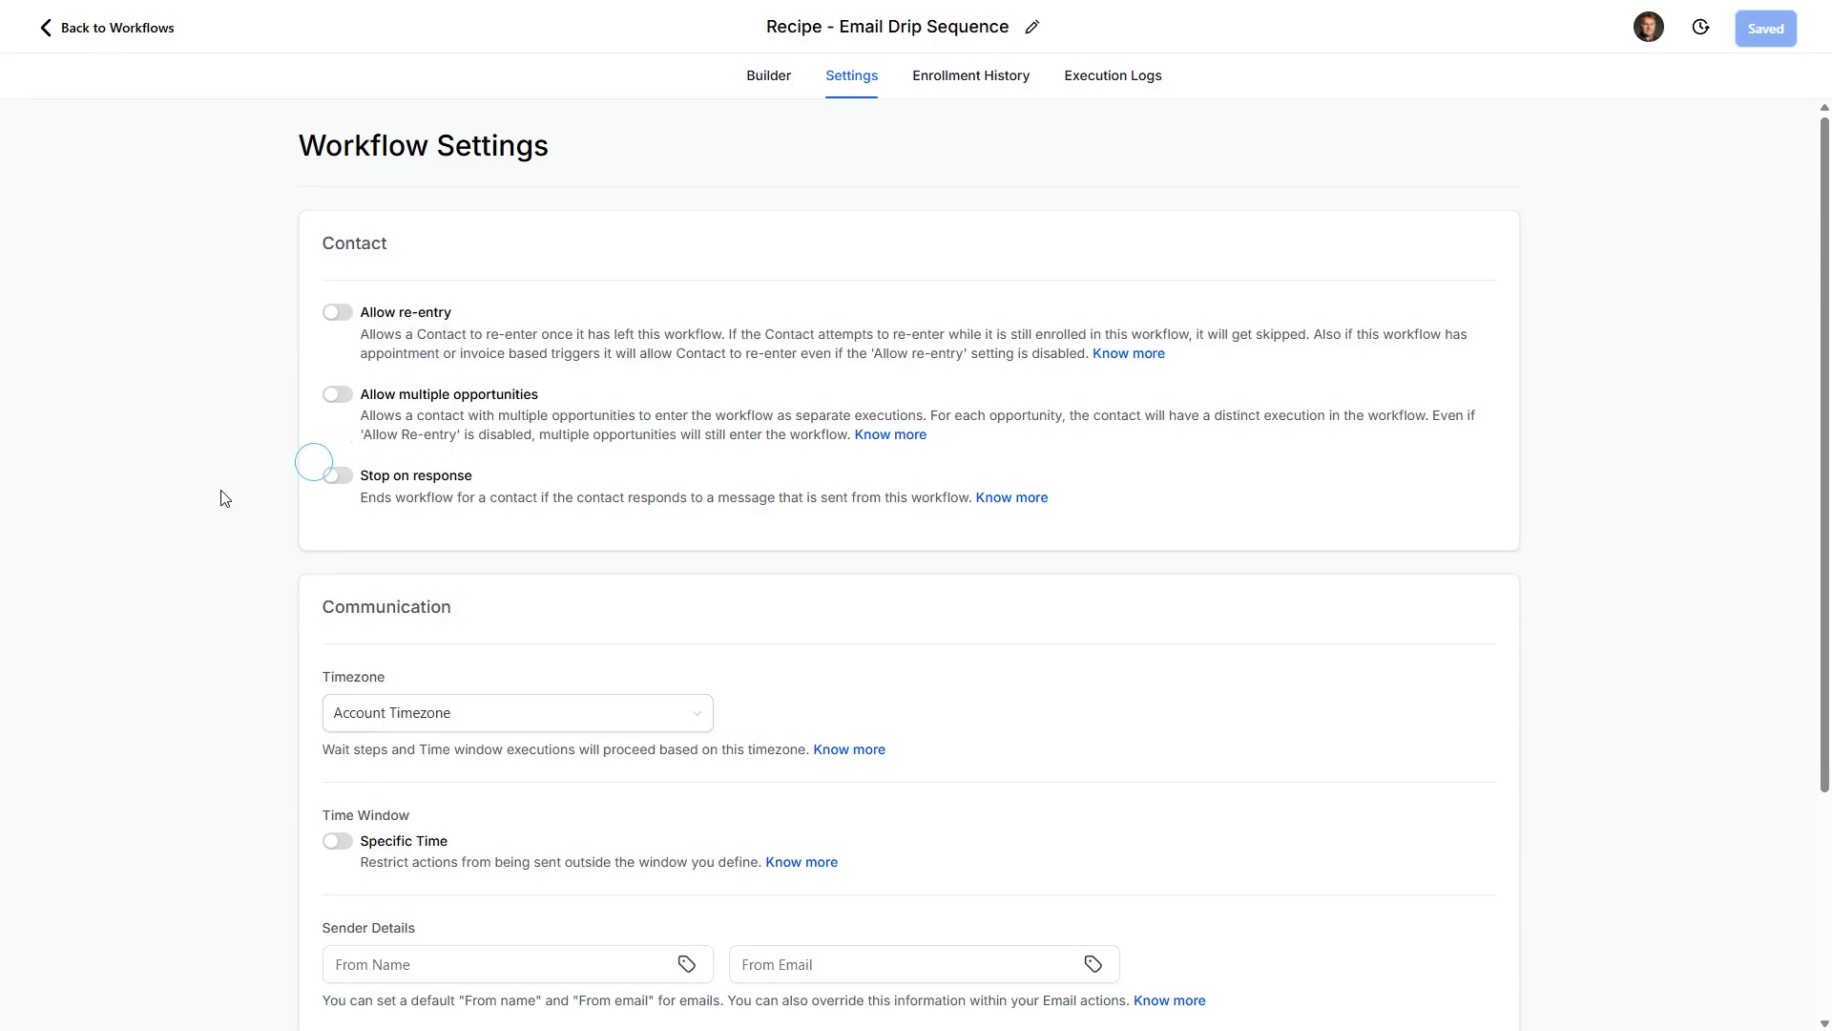
{"action": "scroll", "coordinate": [220, 500], "scroll_direction": "down", "scroll_amount": 3}
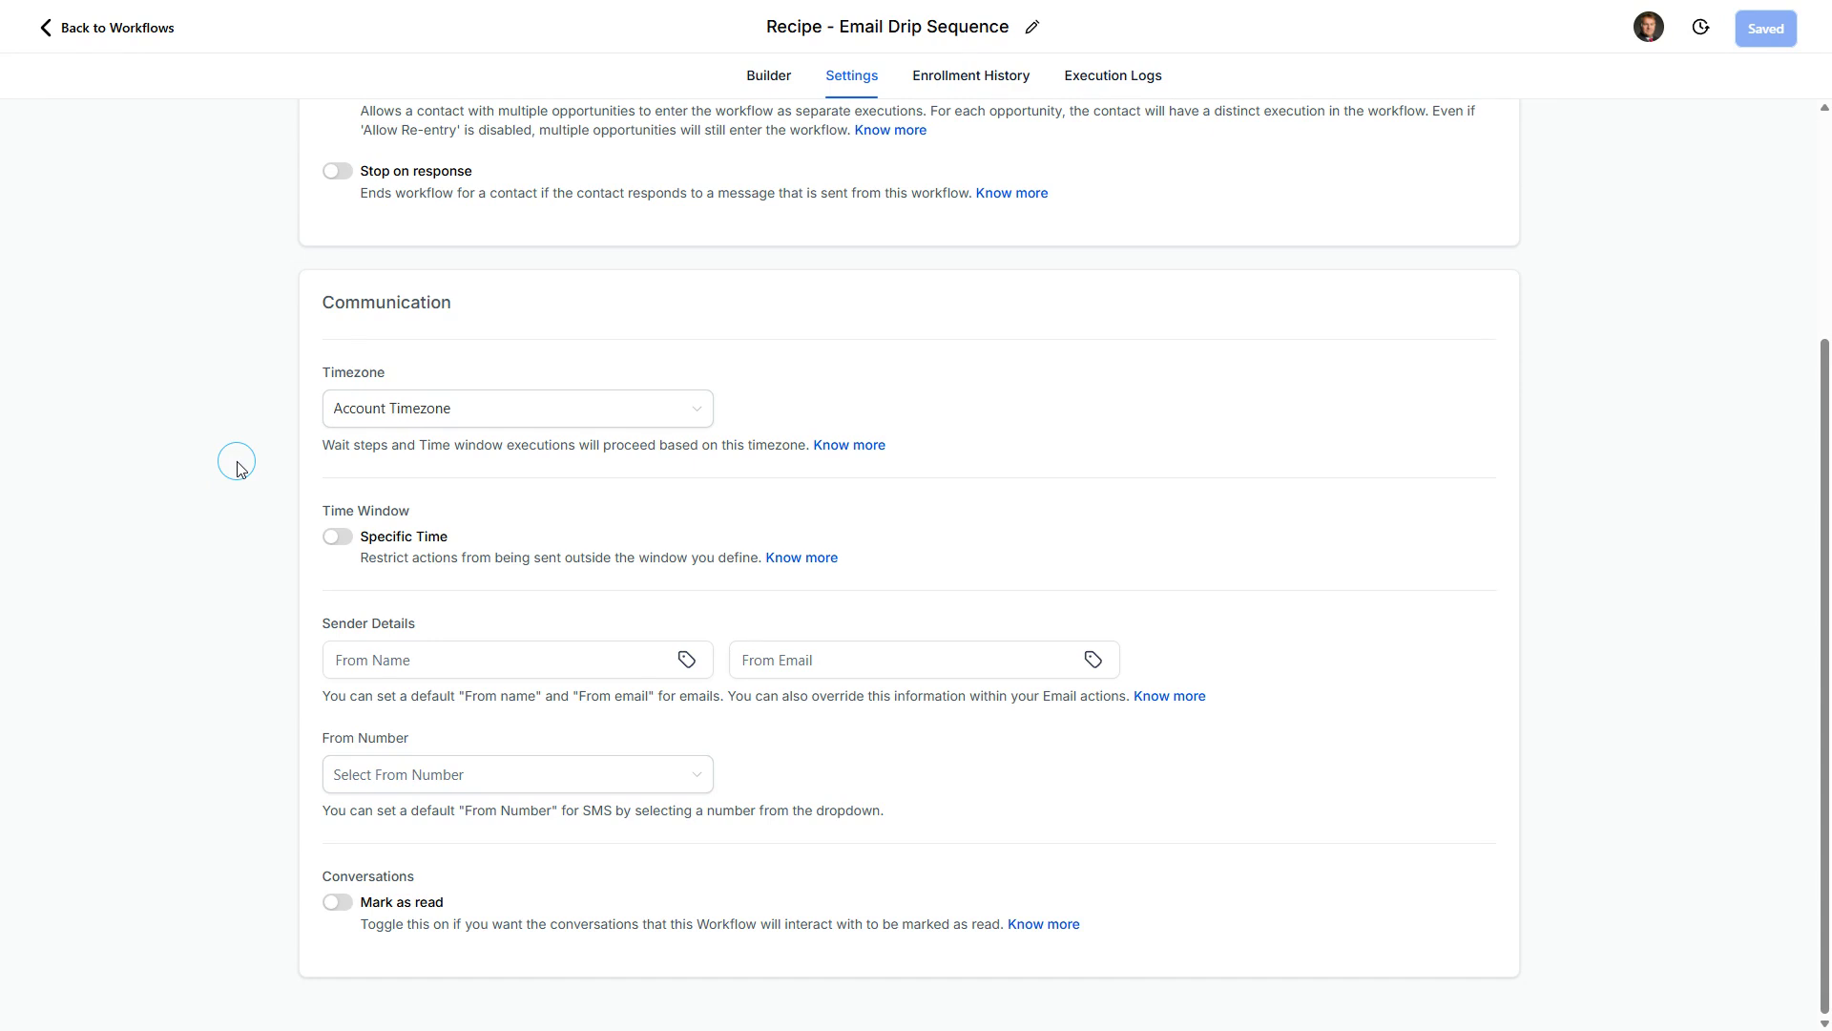
{"action": "left_click", "coordinate": [697, 410]}
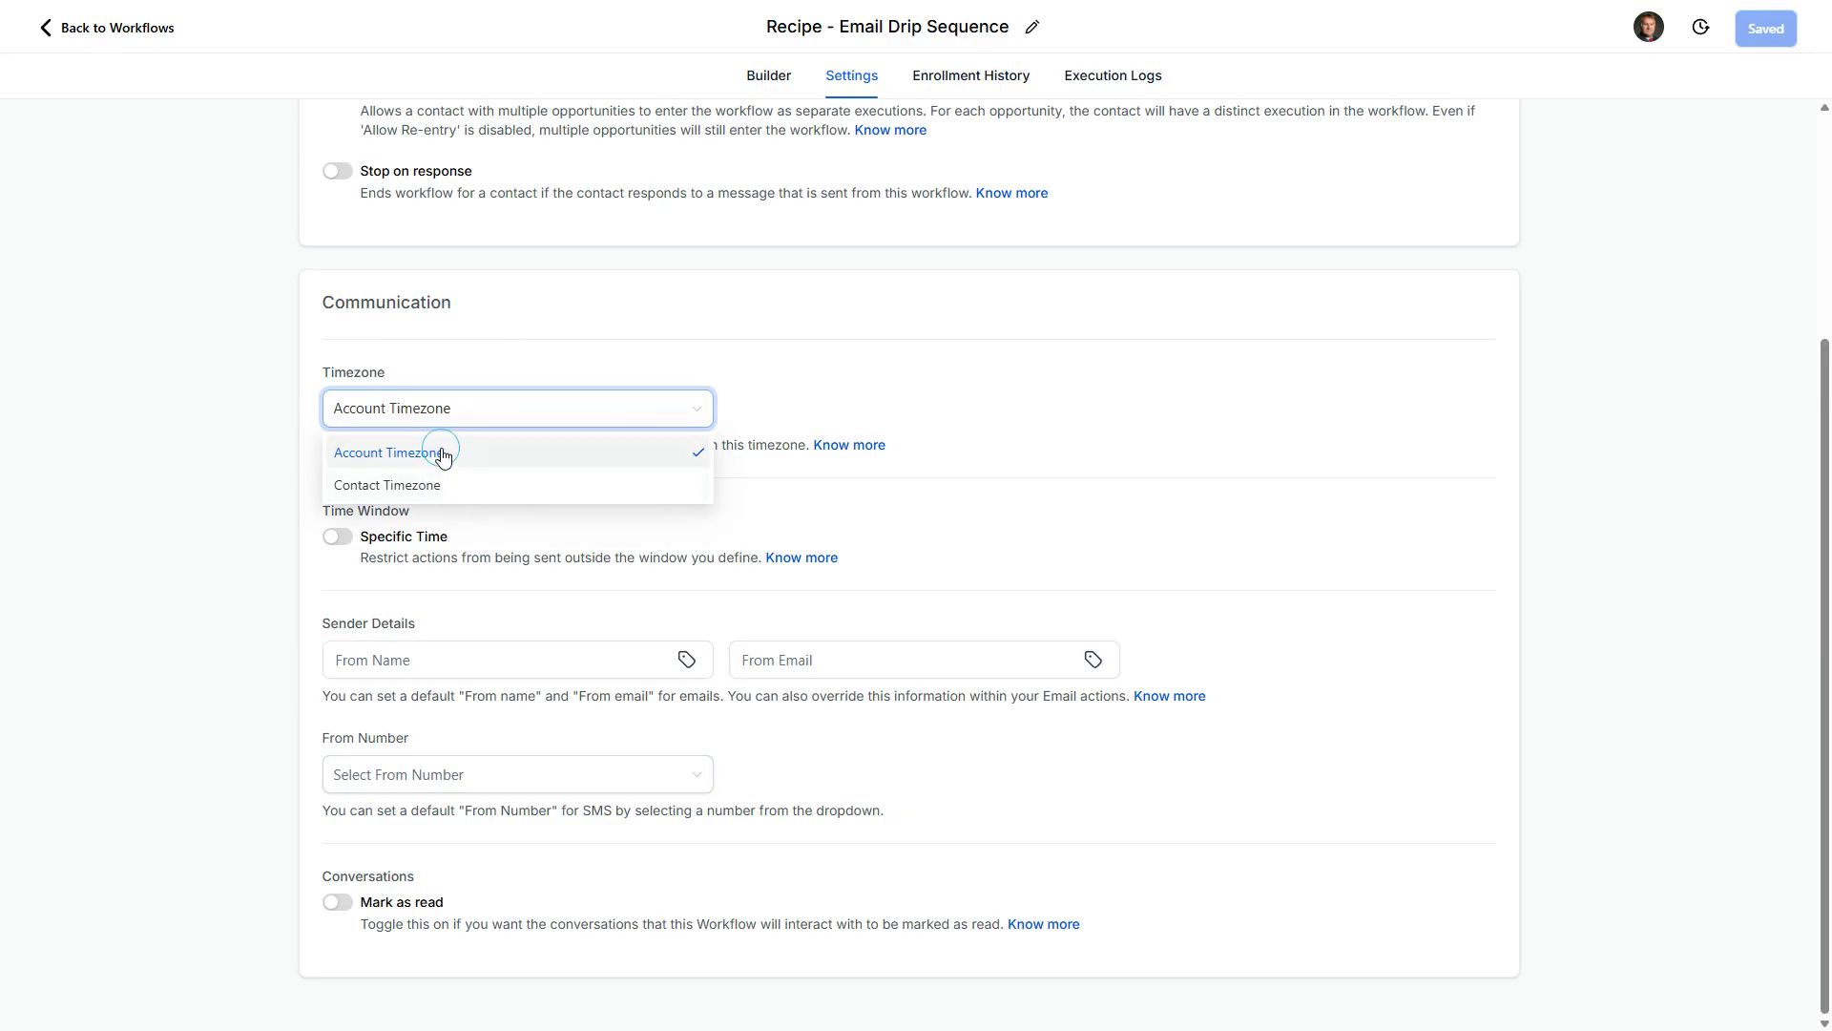
{"action": "left_click", "coordinate": [801, 373]}
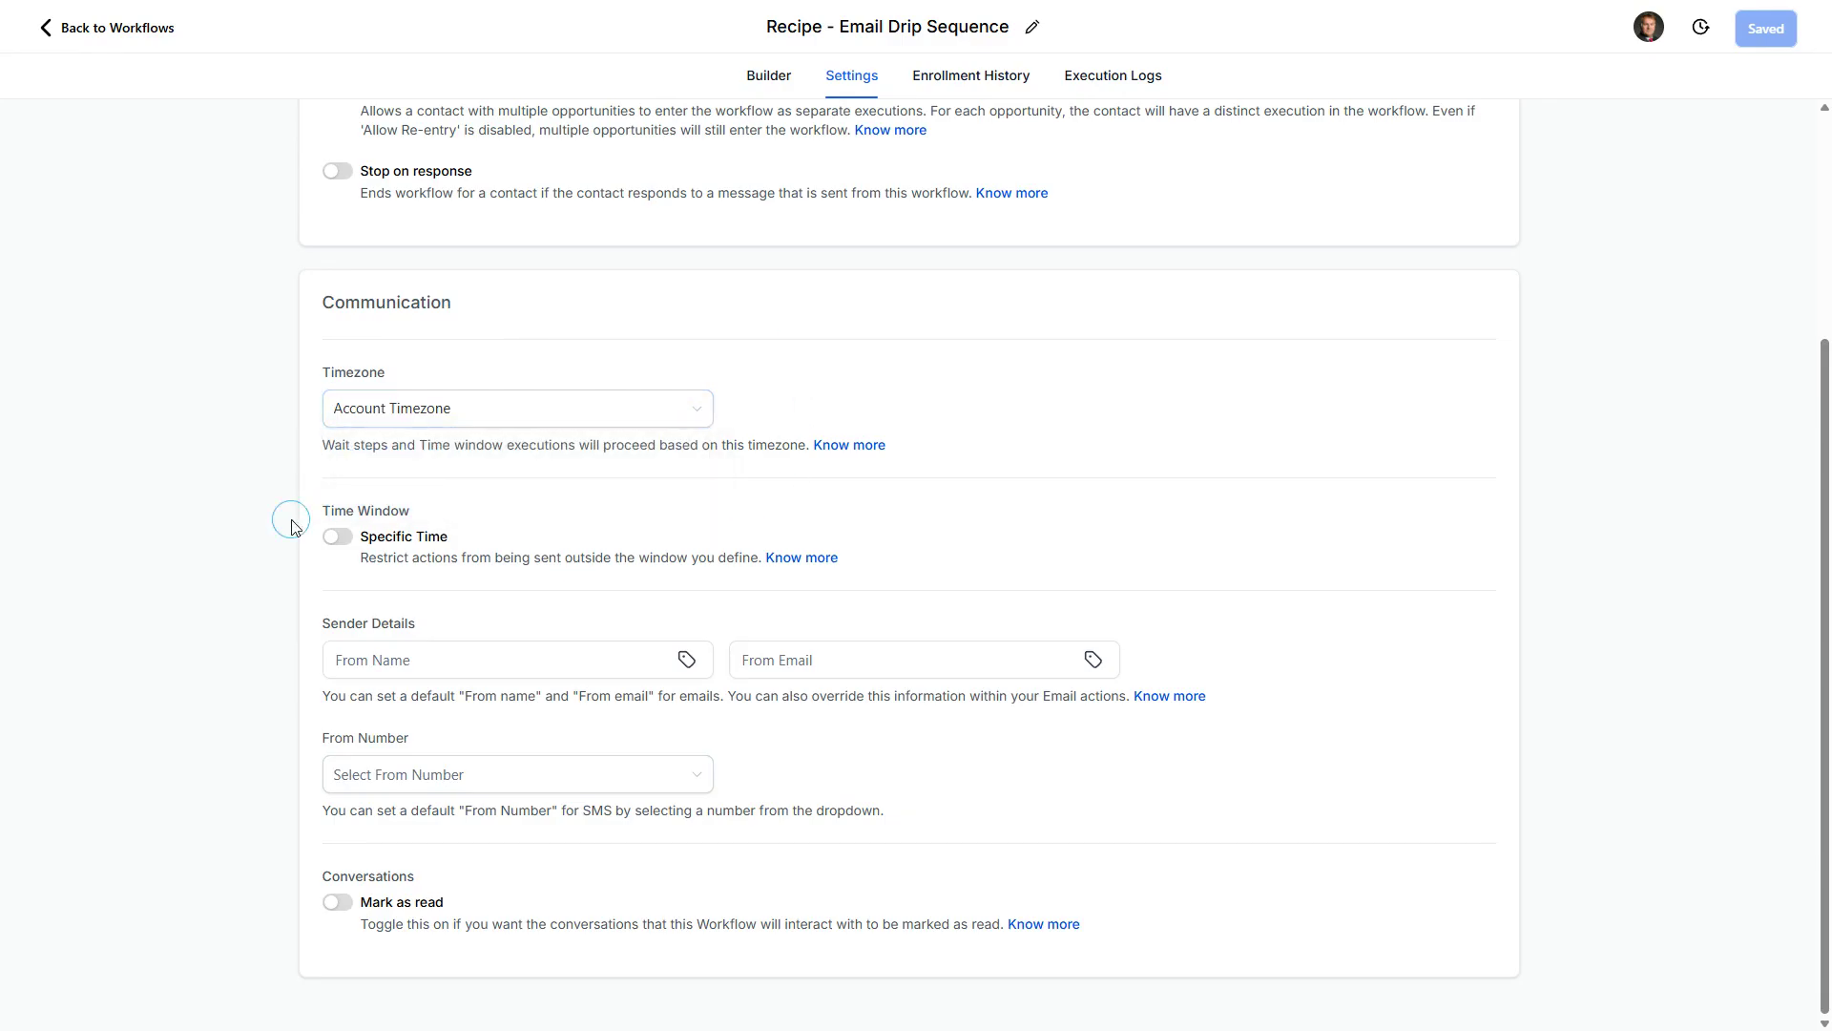
Enable the Specific Time window and exclude Monday and Friday from its included days.
{"action": "left_click", "coordinate": [338, 535]}
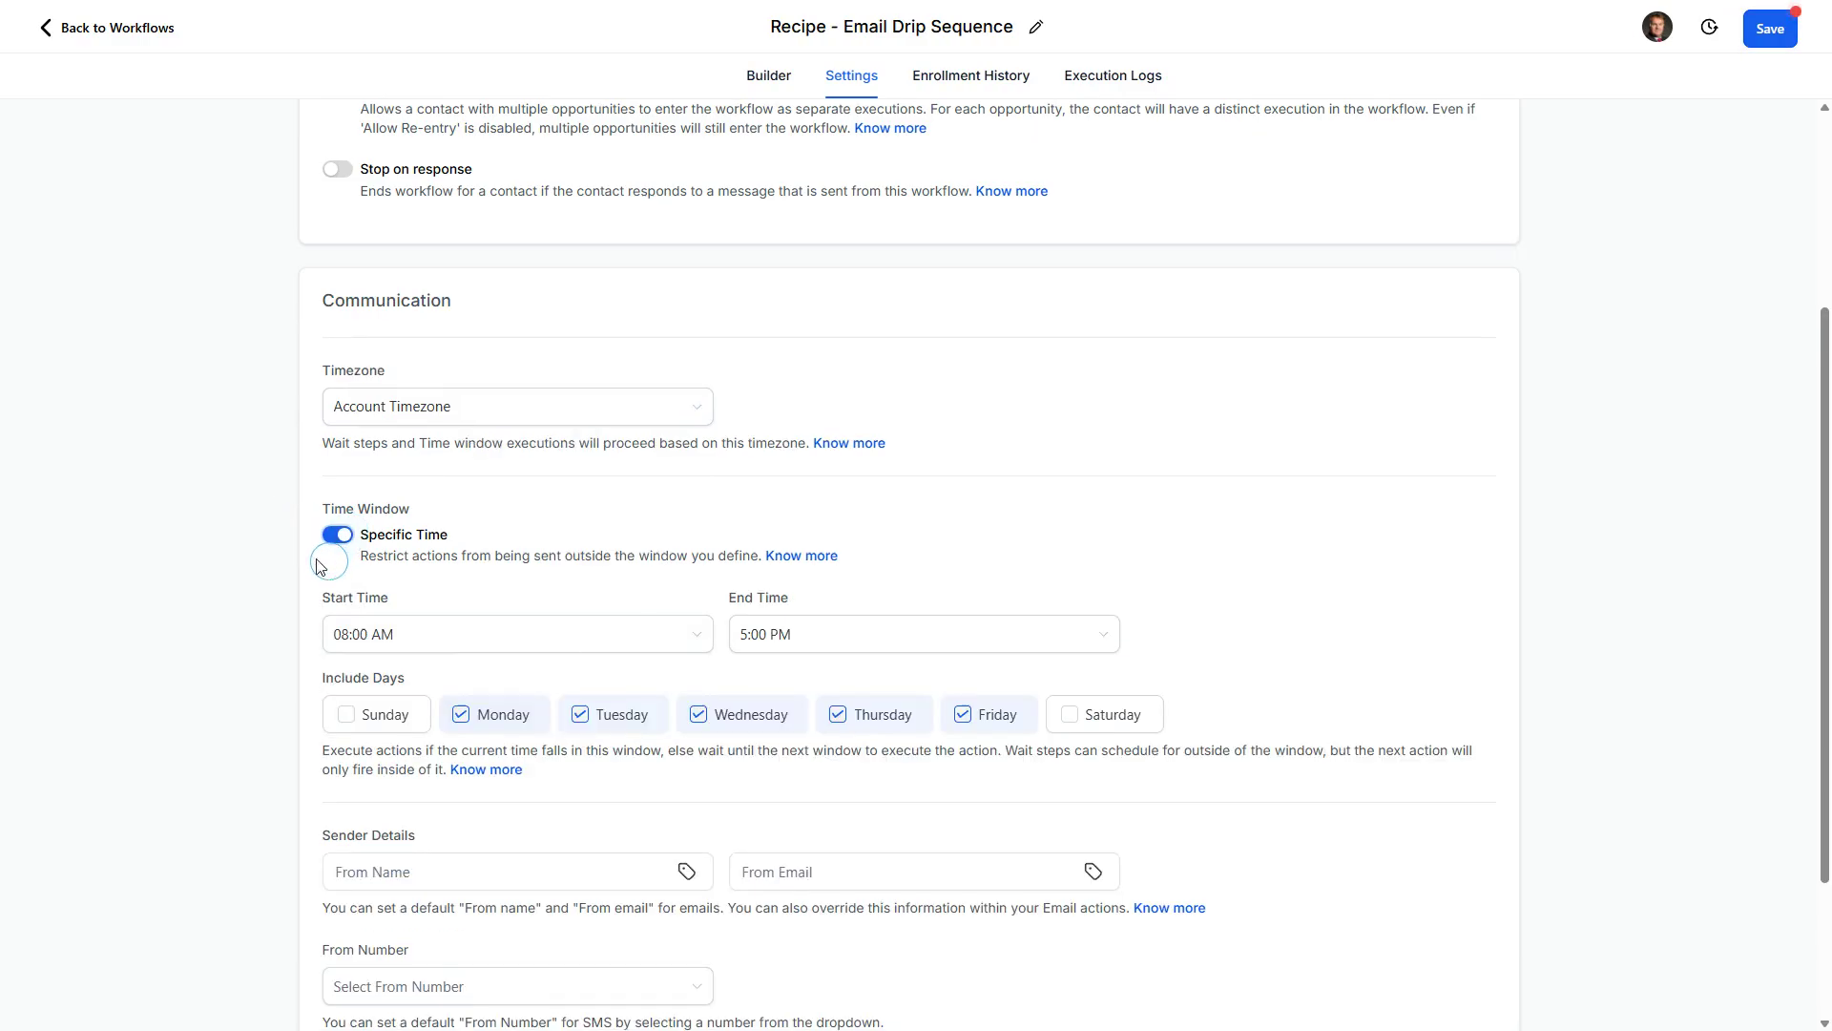
{"action": "scroll", "coordinate": [286, 553], "scroll_direction": "down", "scroll_amount": 2}
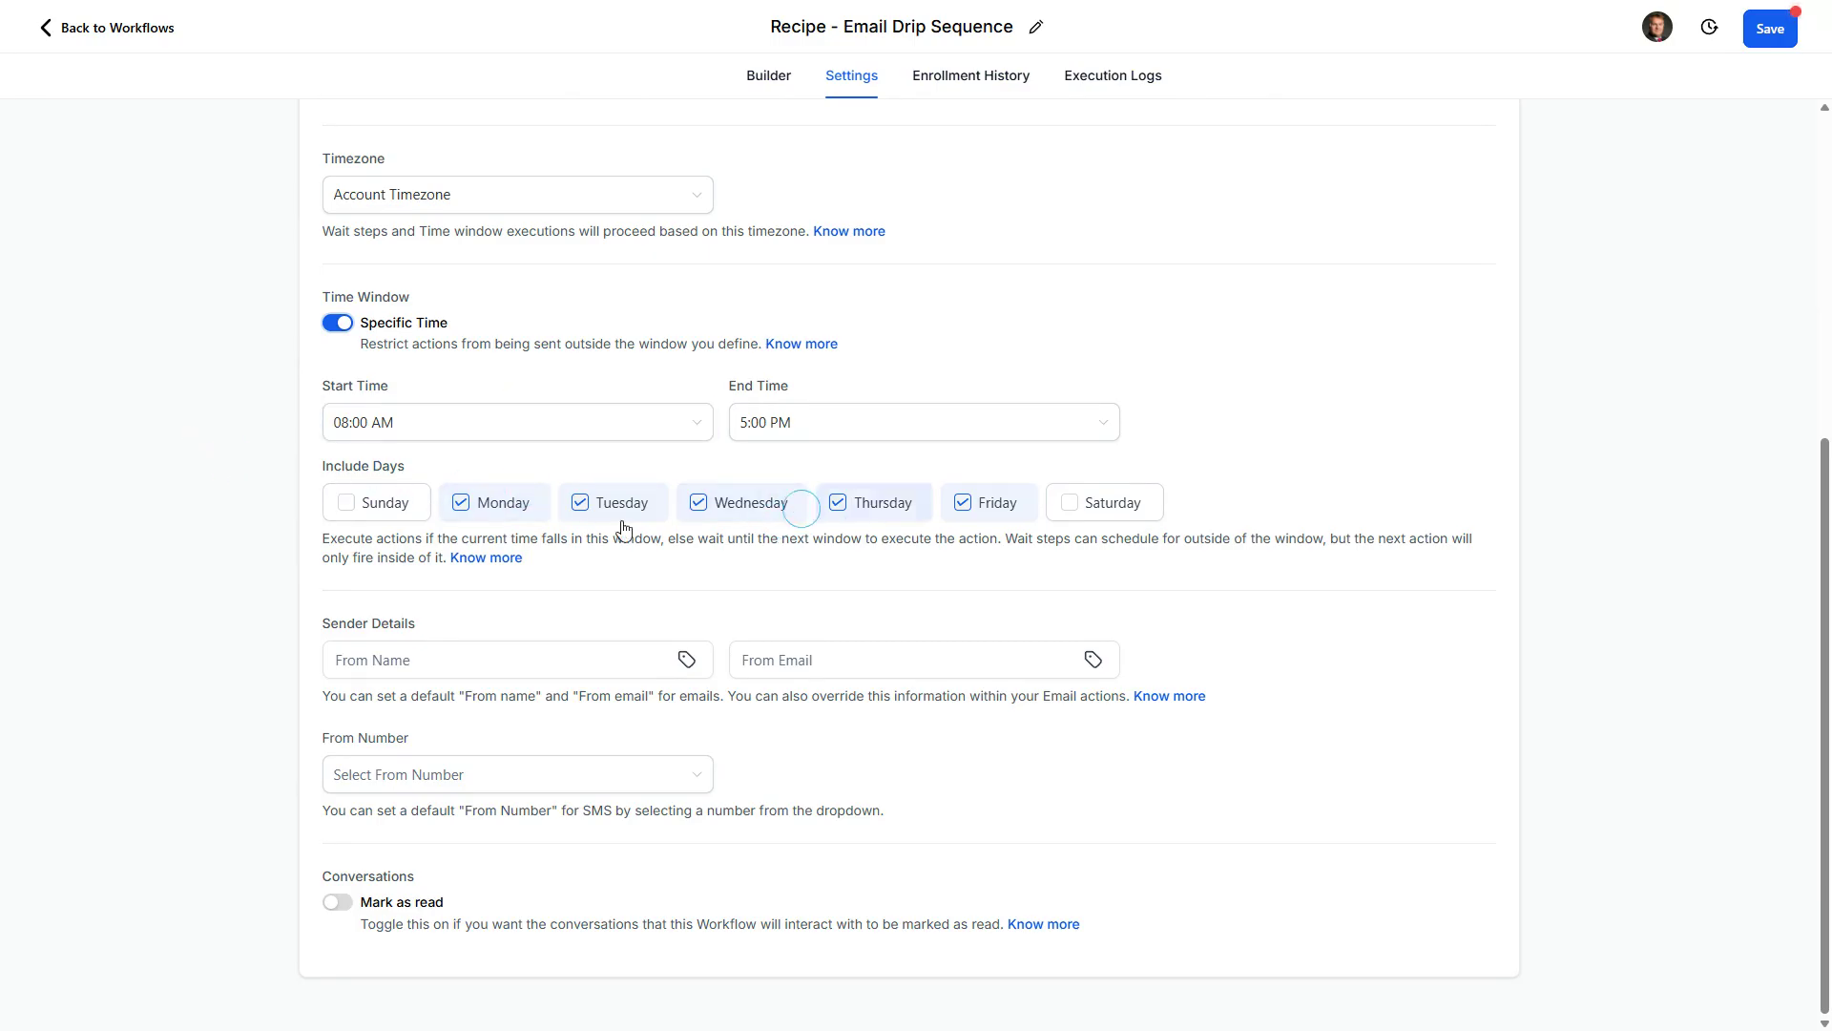
{"action": "left_click", "coordinate": [474, 510]}
{"action": "left_click", "coordinate": [971, 513]}
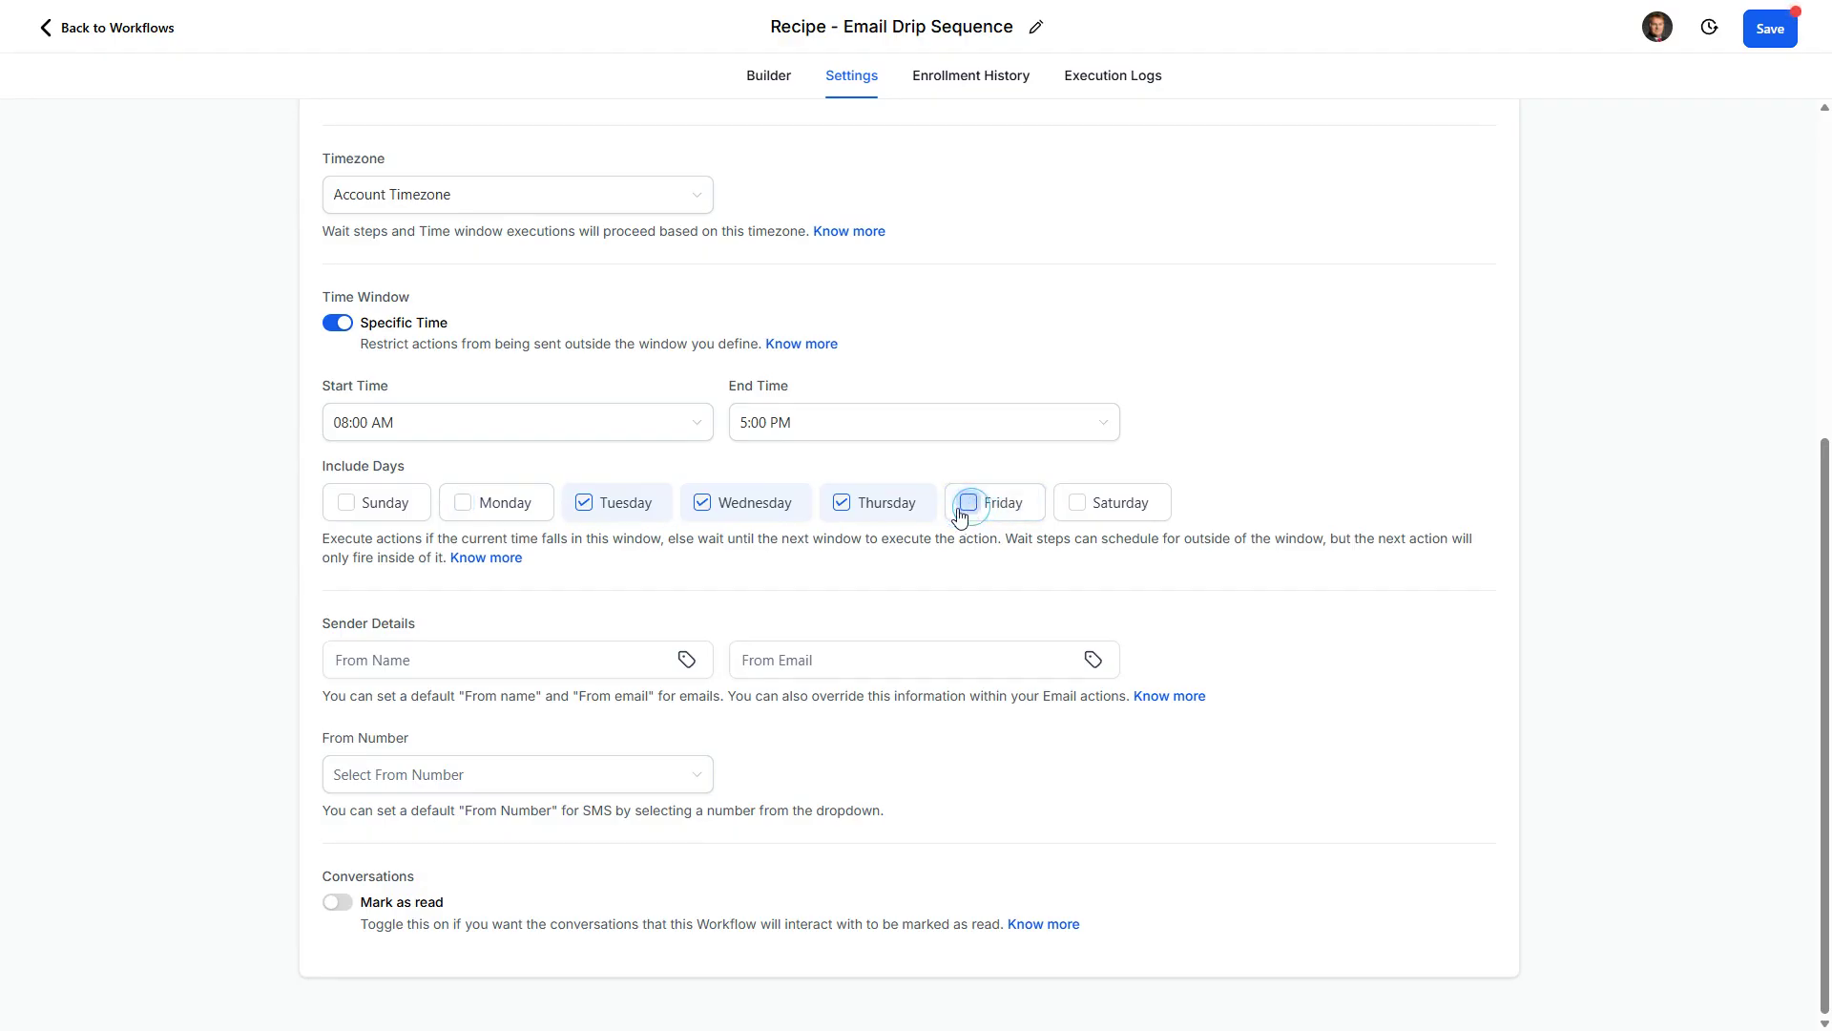
Set the time window's start time to 09:00 AM and its end time to 4:00 PM.
{"action": "left_click", "coordinate": [418, 420]}
{"action": "scroll", "coordinate": [437, 578], "scroll_direction": "down", "scroll_amount": 2}
{"action": "scroll", "coordinate": [421, 626], "scroll_direction": "down", "scroll_amount": 1}
{"action": "left_click", "coordinate": [409, 620]}
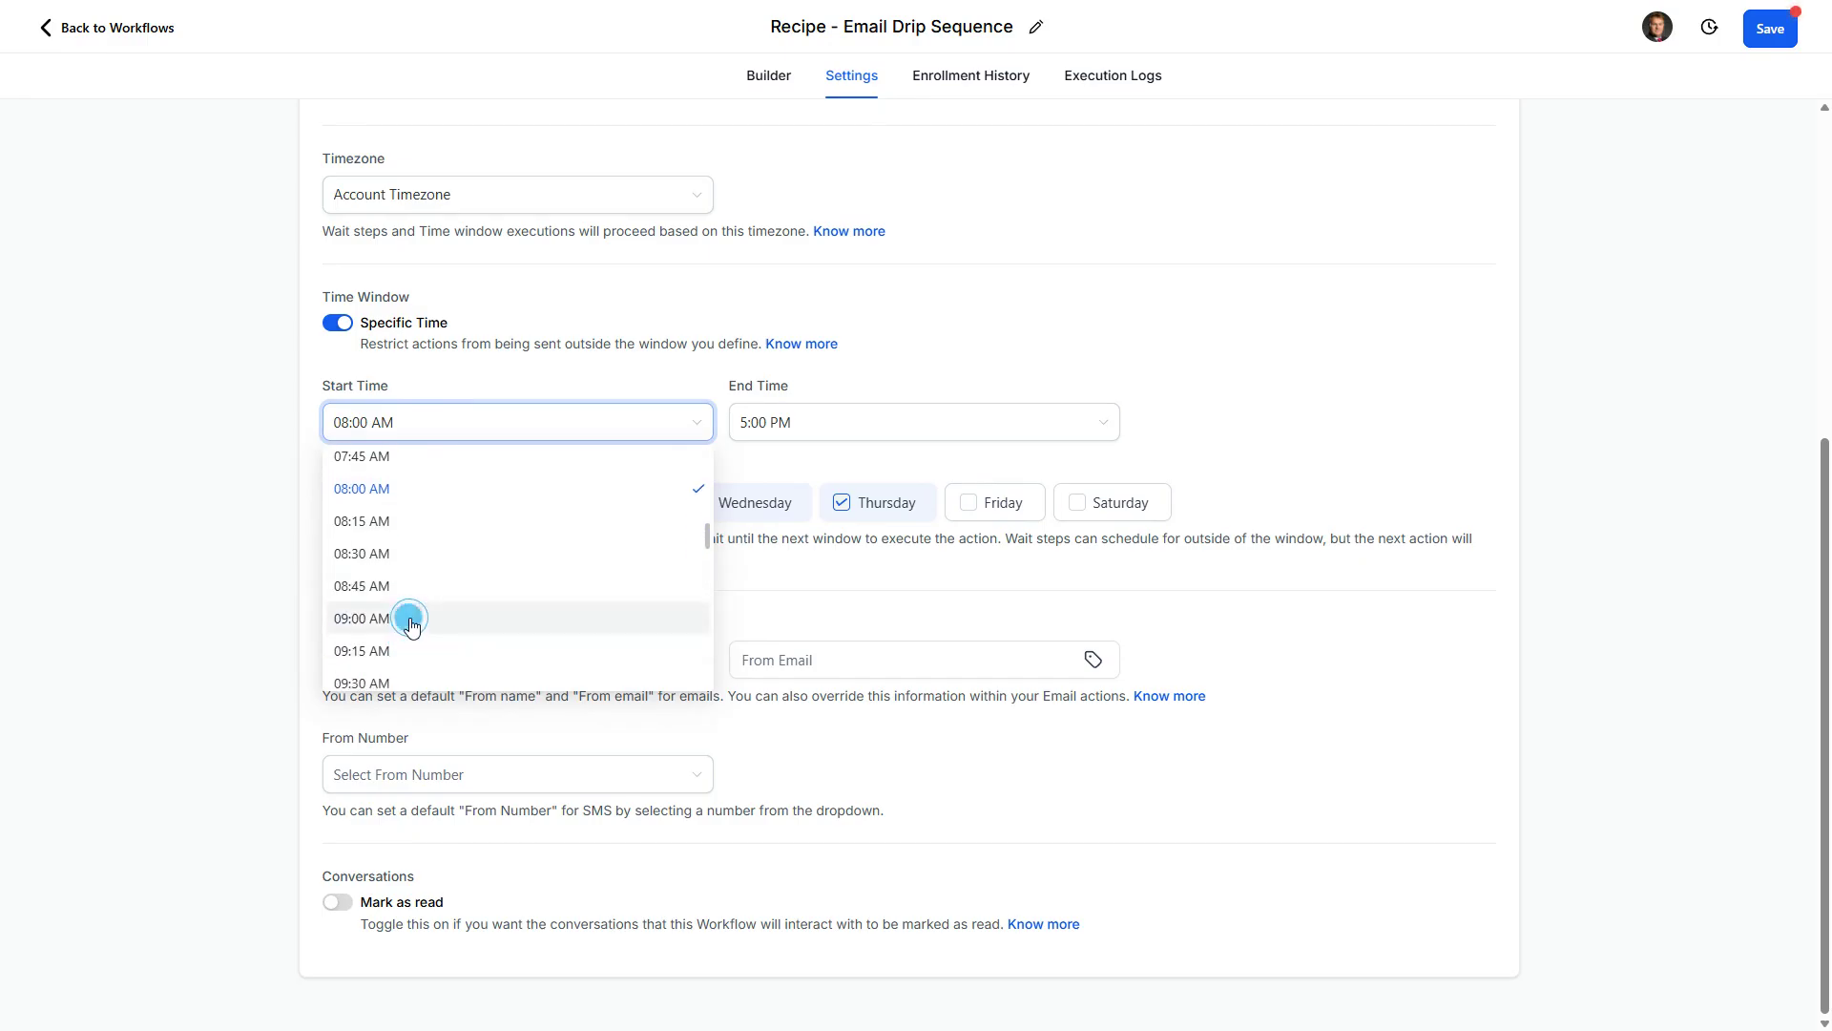
{"action": "left_click", "coordinate": [816, 429]}
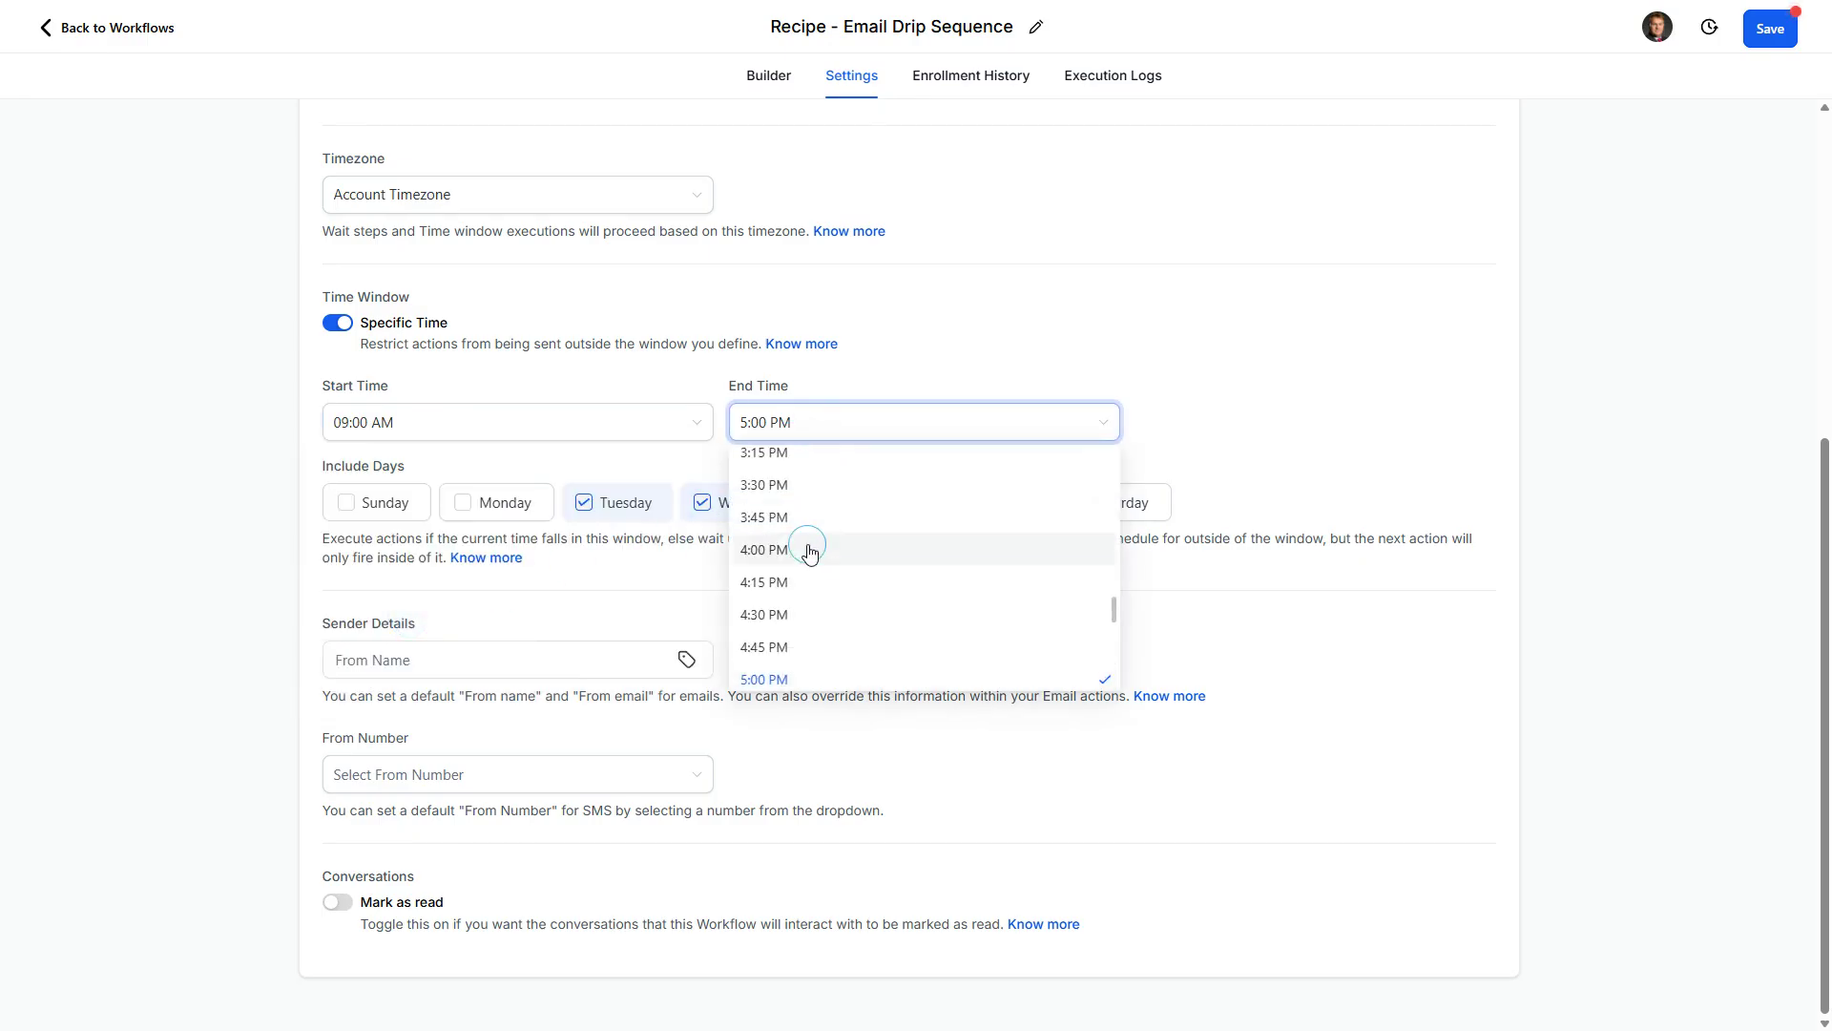
{"action": "left_click", "coordinate": [814, 544]}
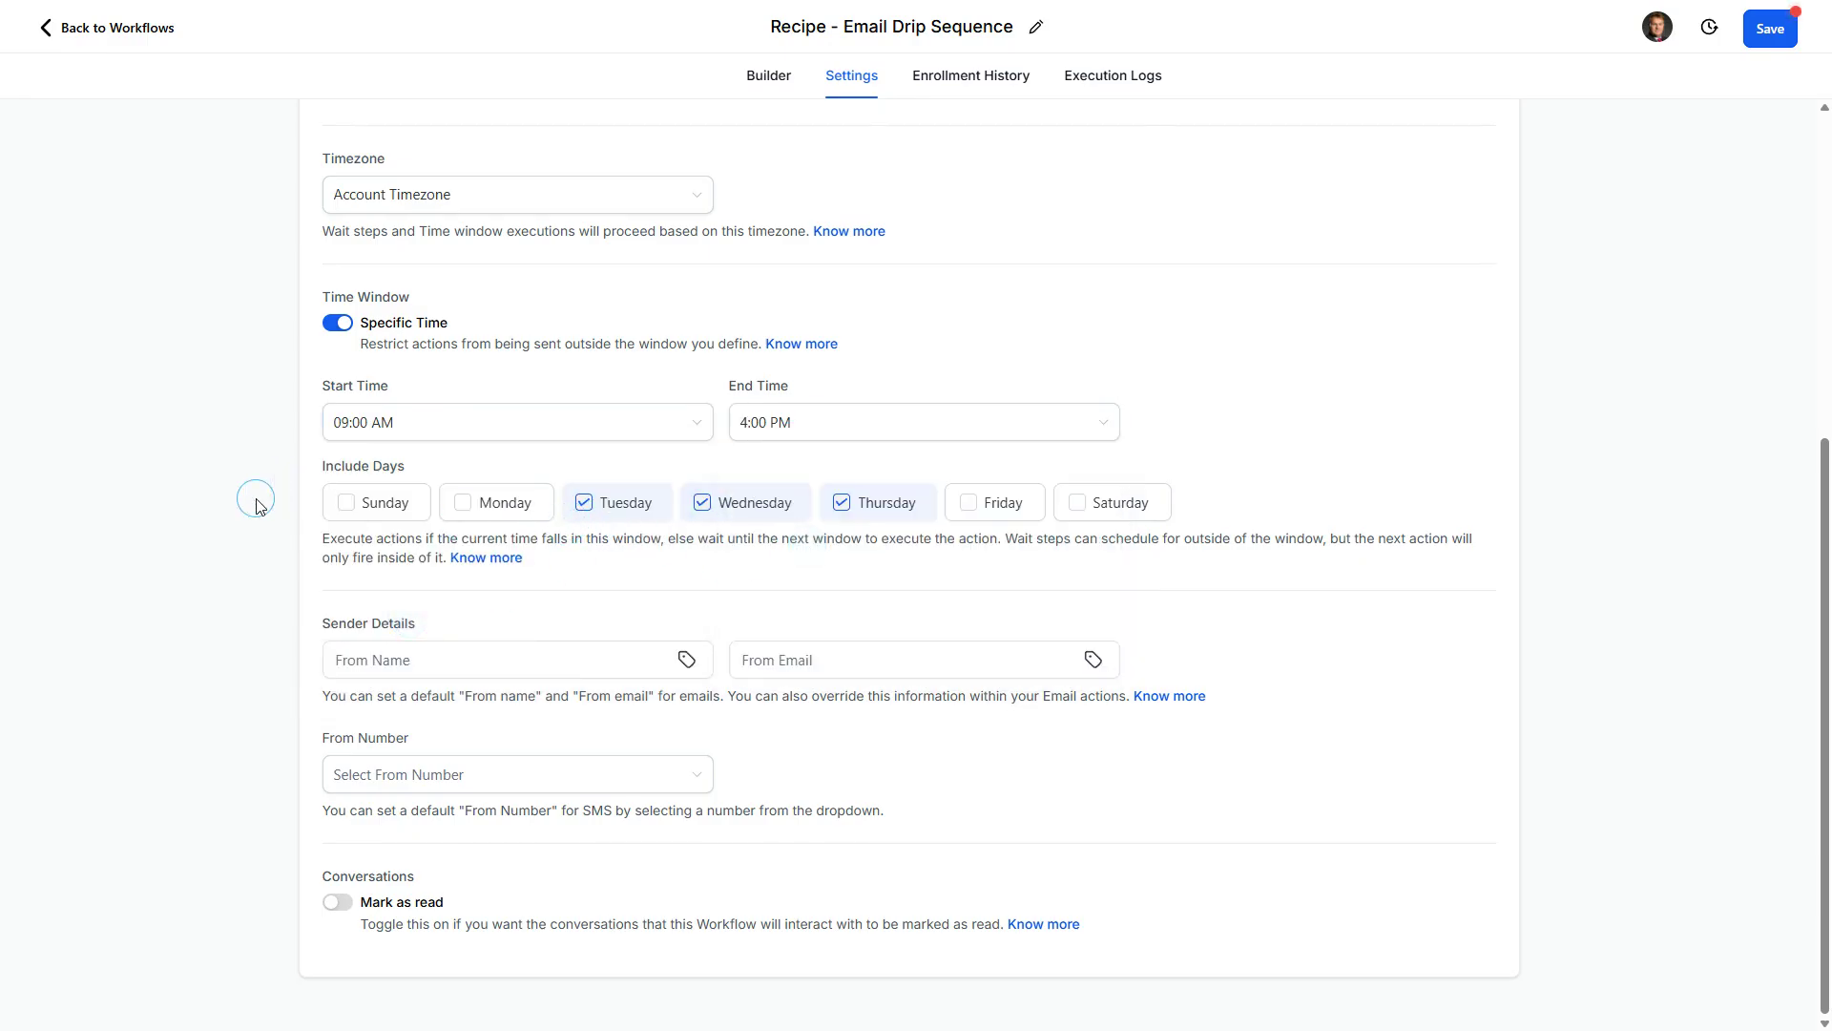
Review the default sender details and From Number choices without filling them in, and return to the start of the workflow settings.
{"action": "left_click", "coordinate": [588, 662]}
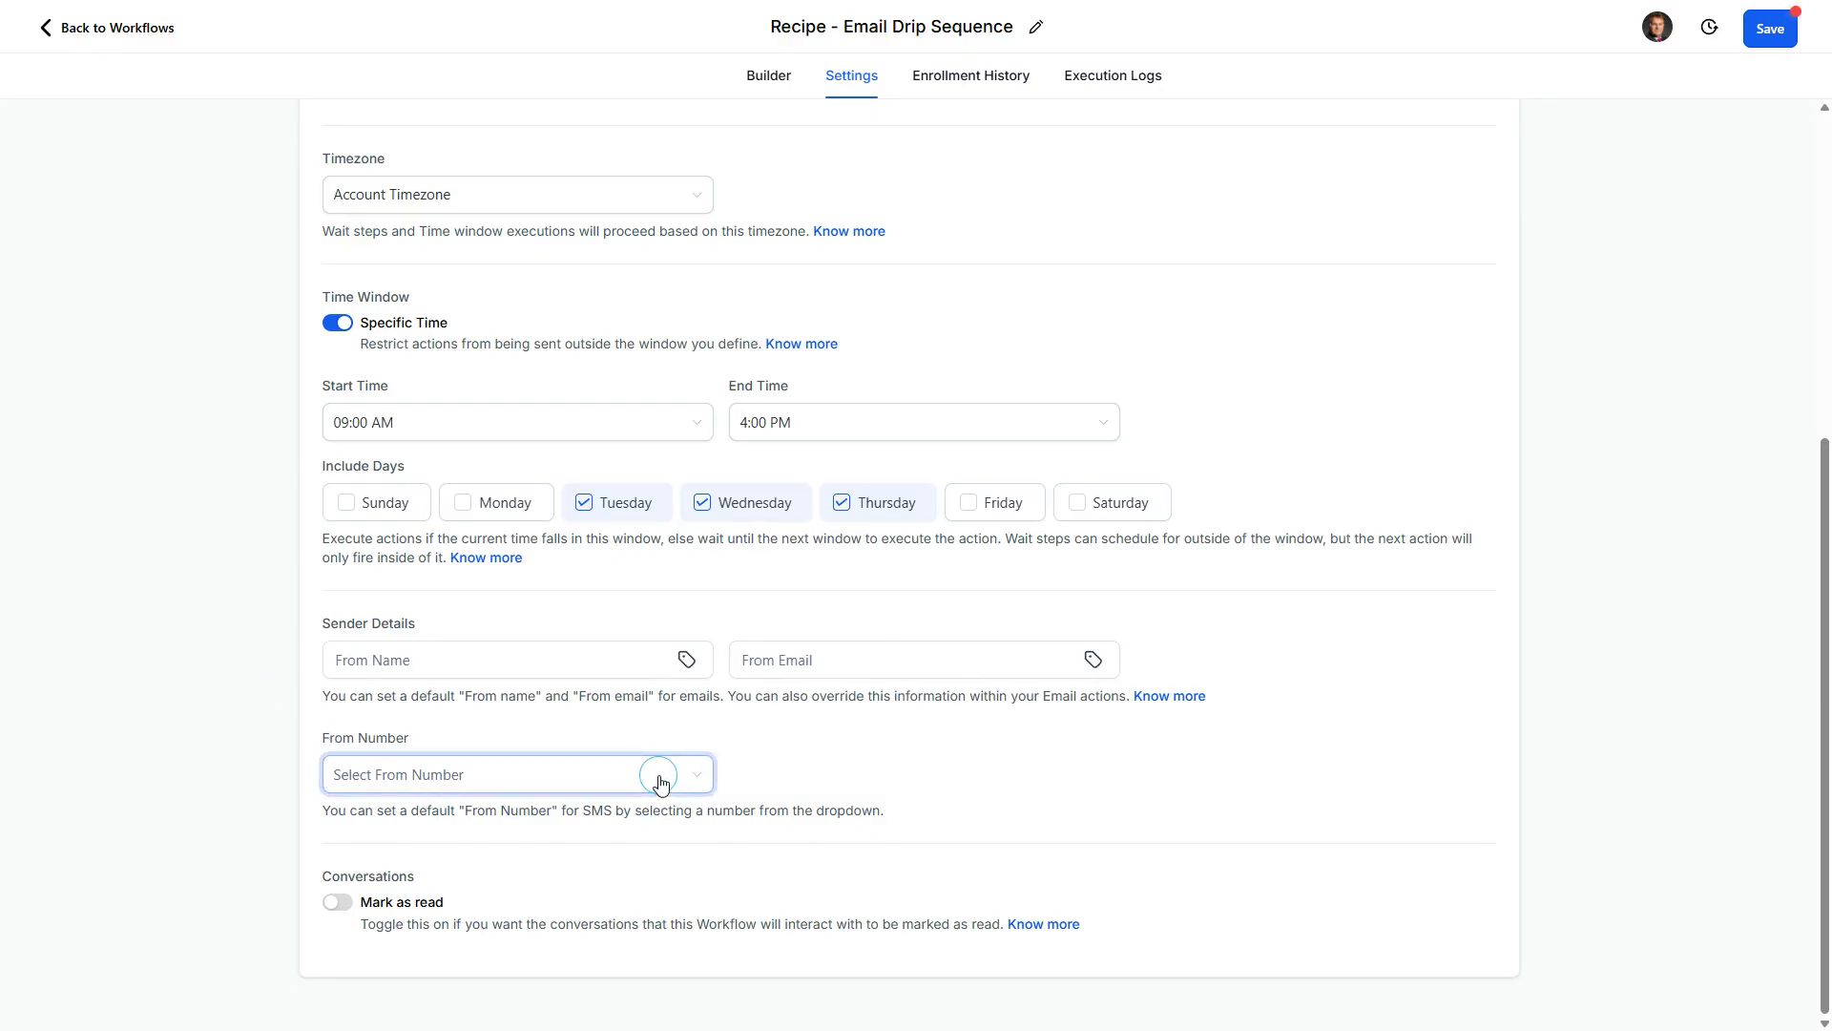
{"action": "left_click", "coordinate": [696, 778]}
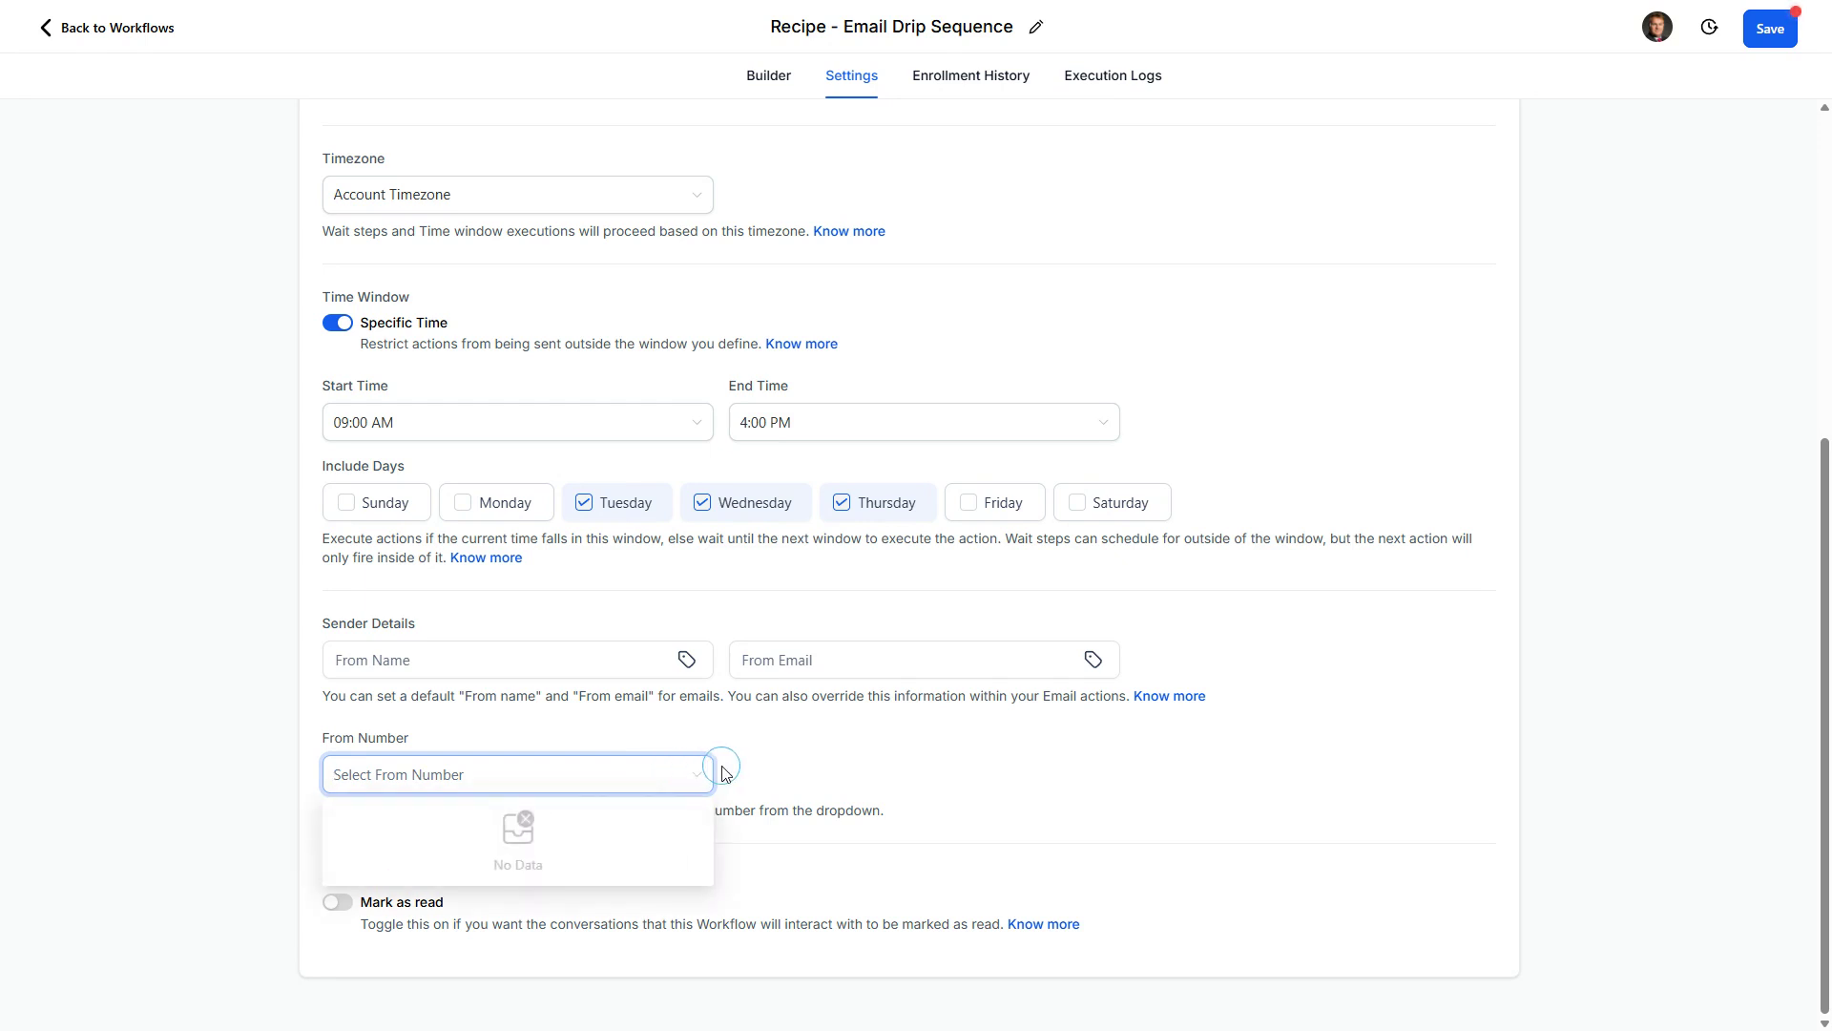
{"action": "left_click", "coordinate": [761, 769]}
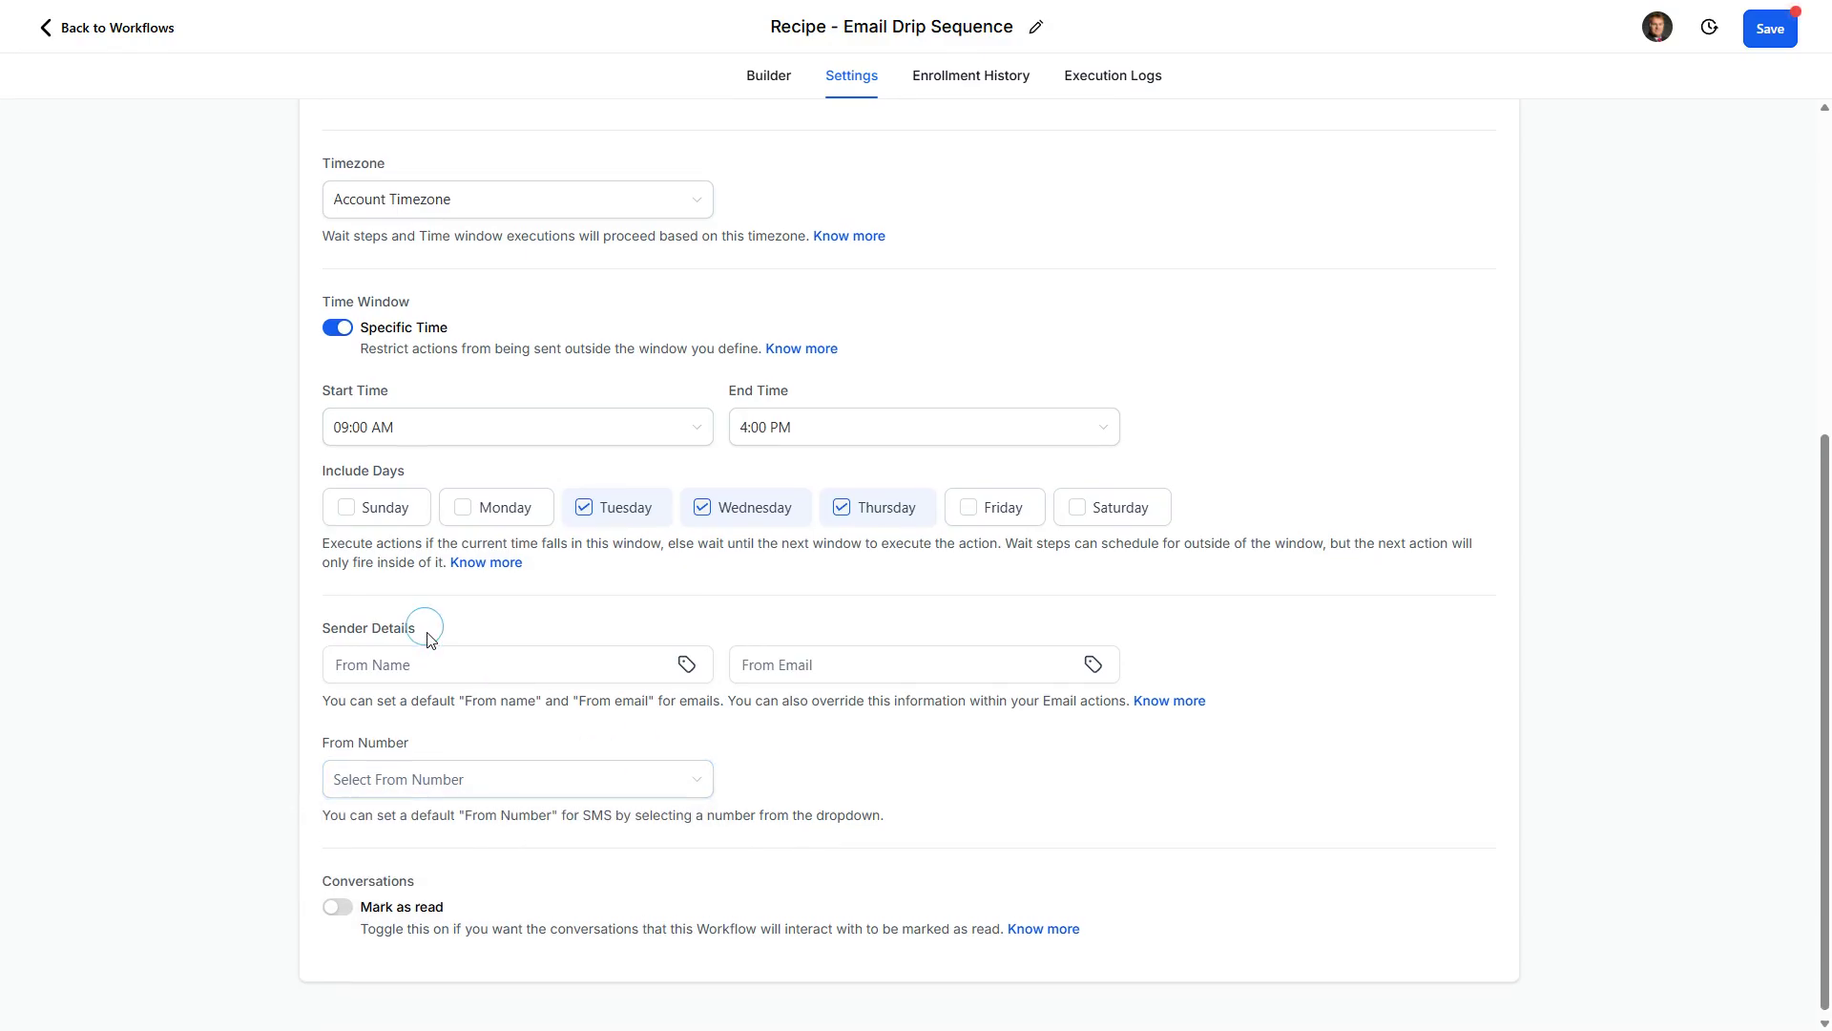
{"action": "scroll", "coordinate": [458, 573], "scroll_direction": "up", "scroll_amount": 5}
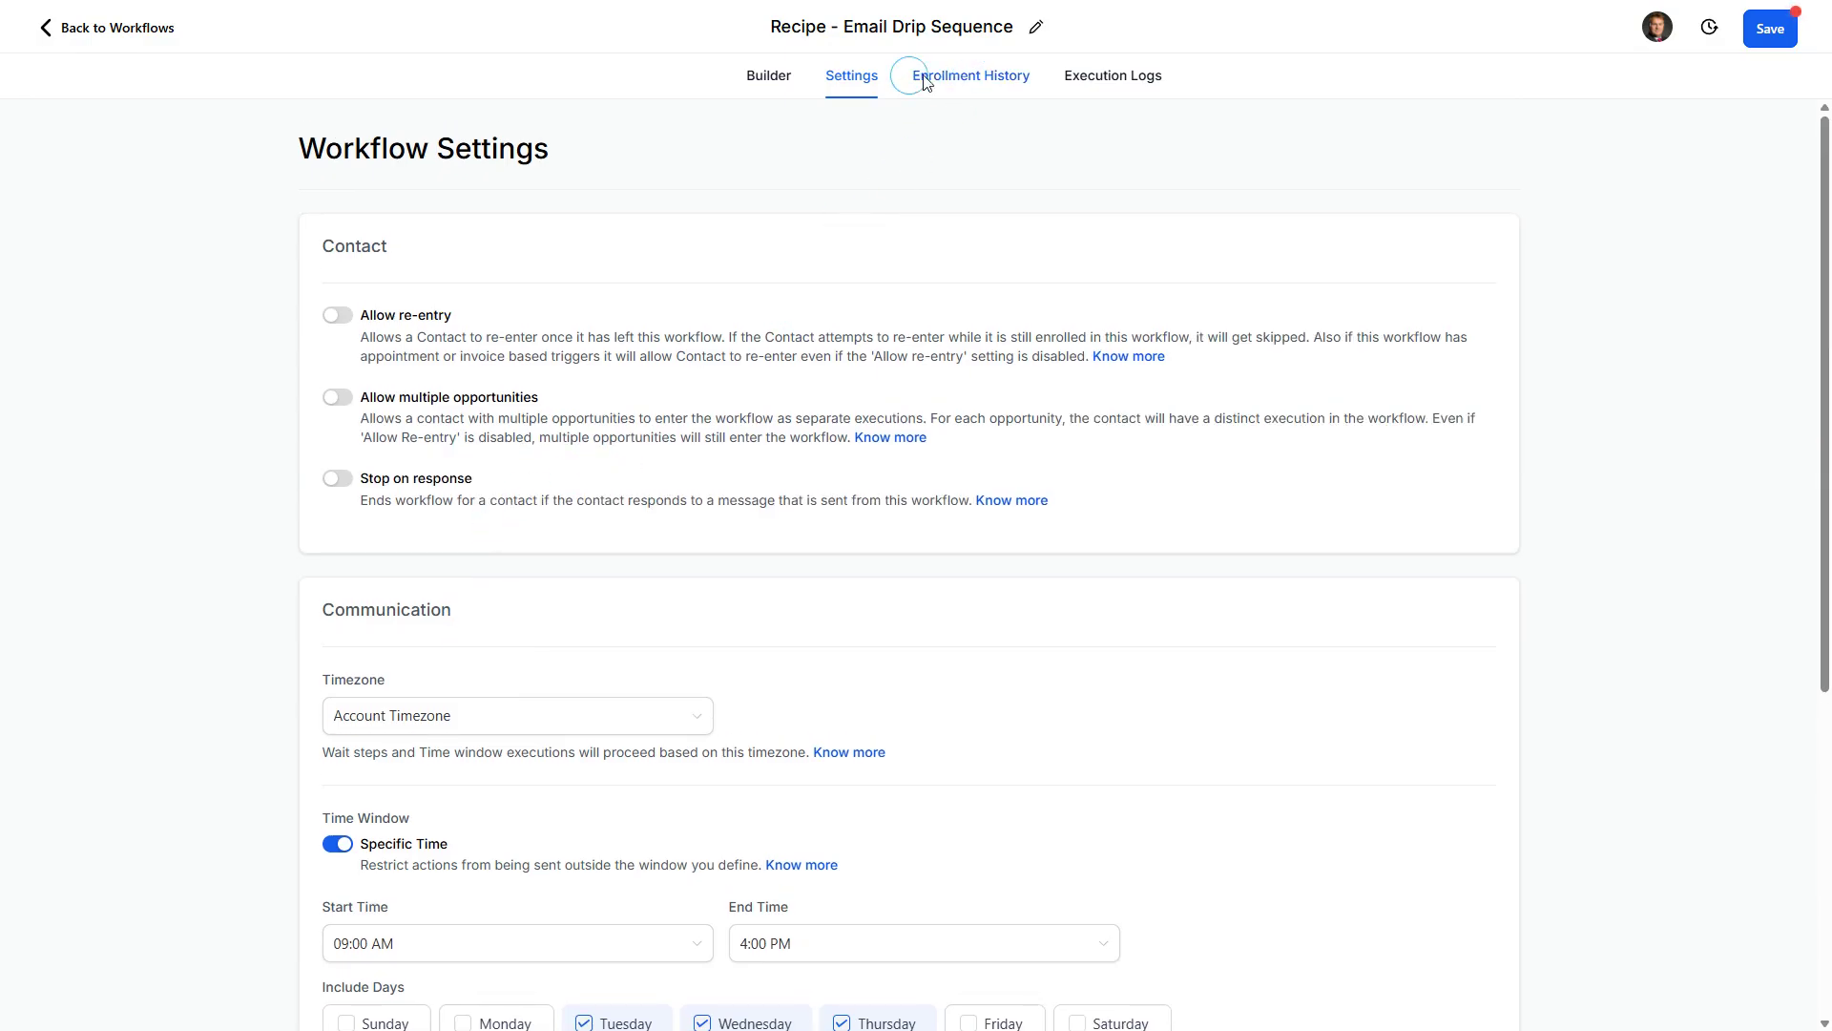
Review the workflow's enrollment history and execution logs, and return to the workflow list, discarding the unsaved changes.
{"action": "left_click", "coordinate": [1014, 86]}
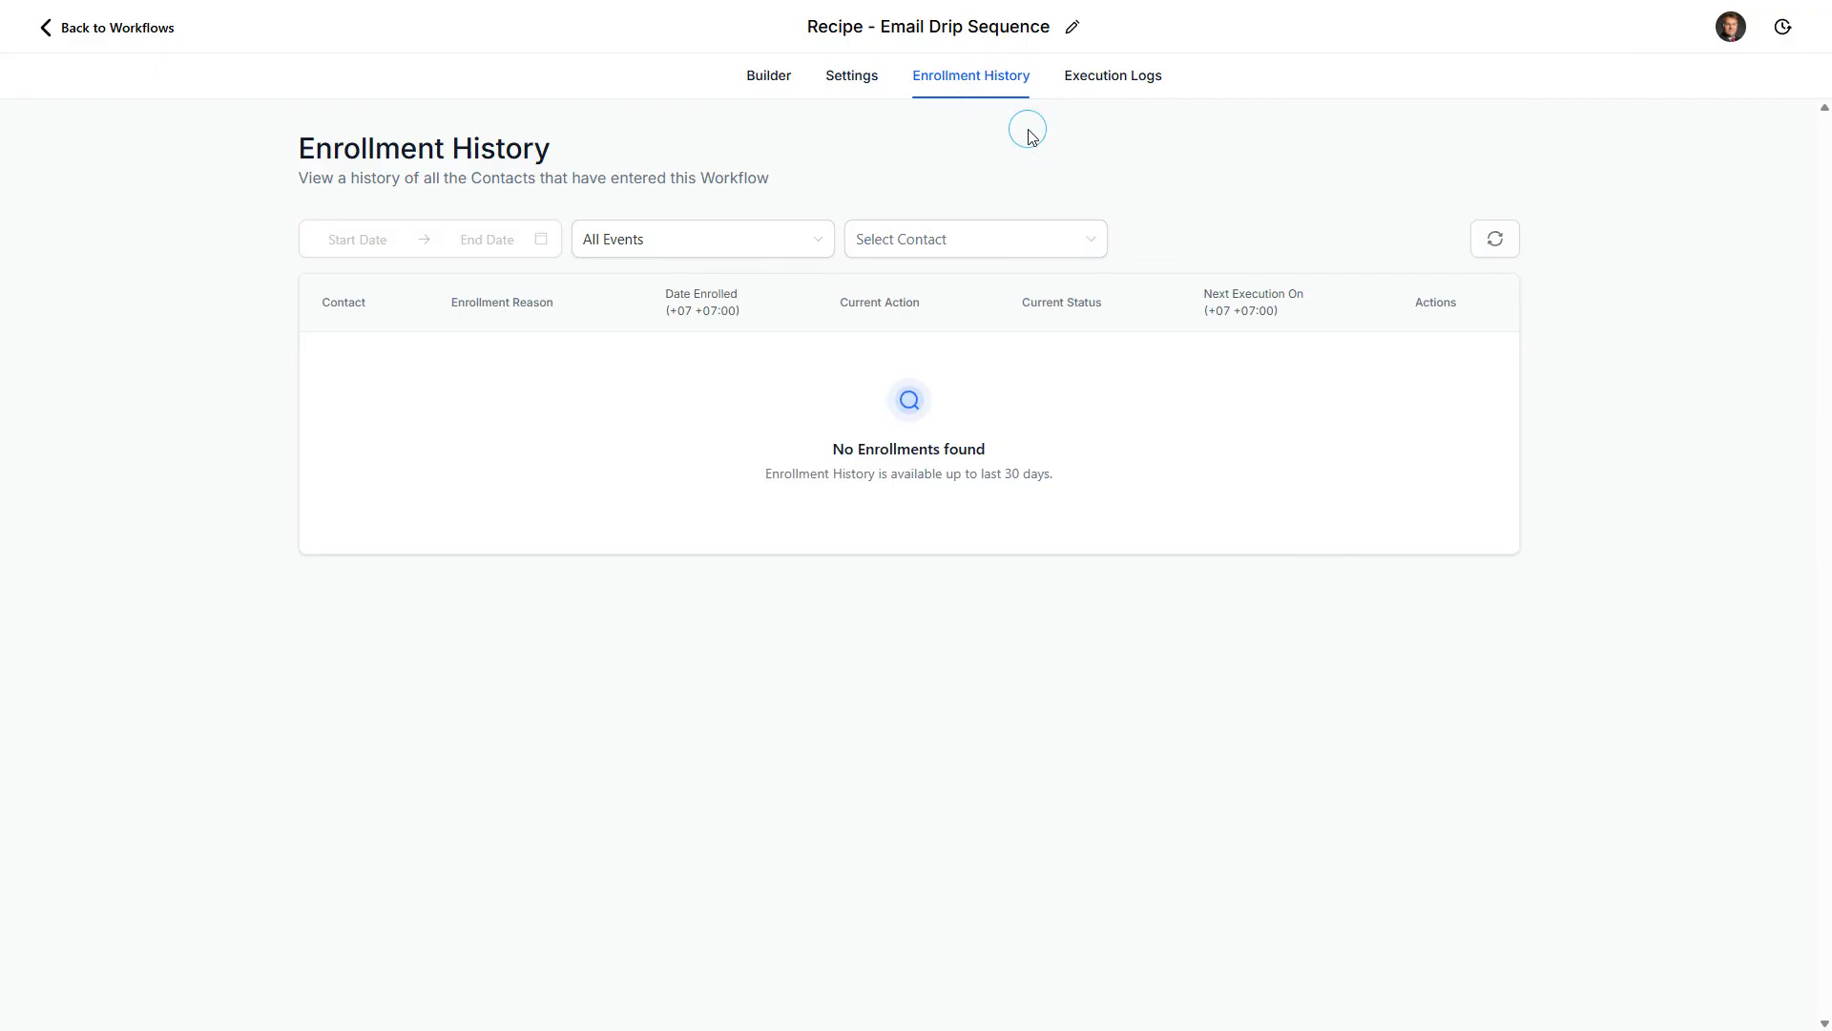
{"action": "left_click", "coordinate": [1108, 76]}
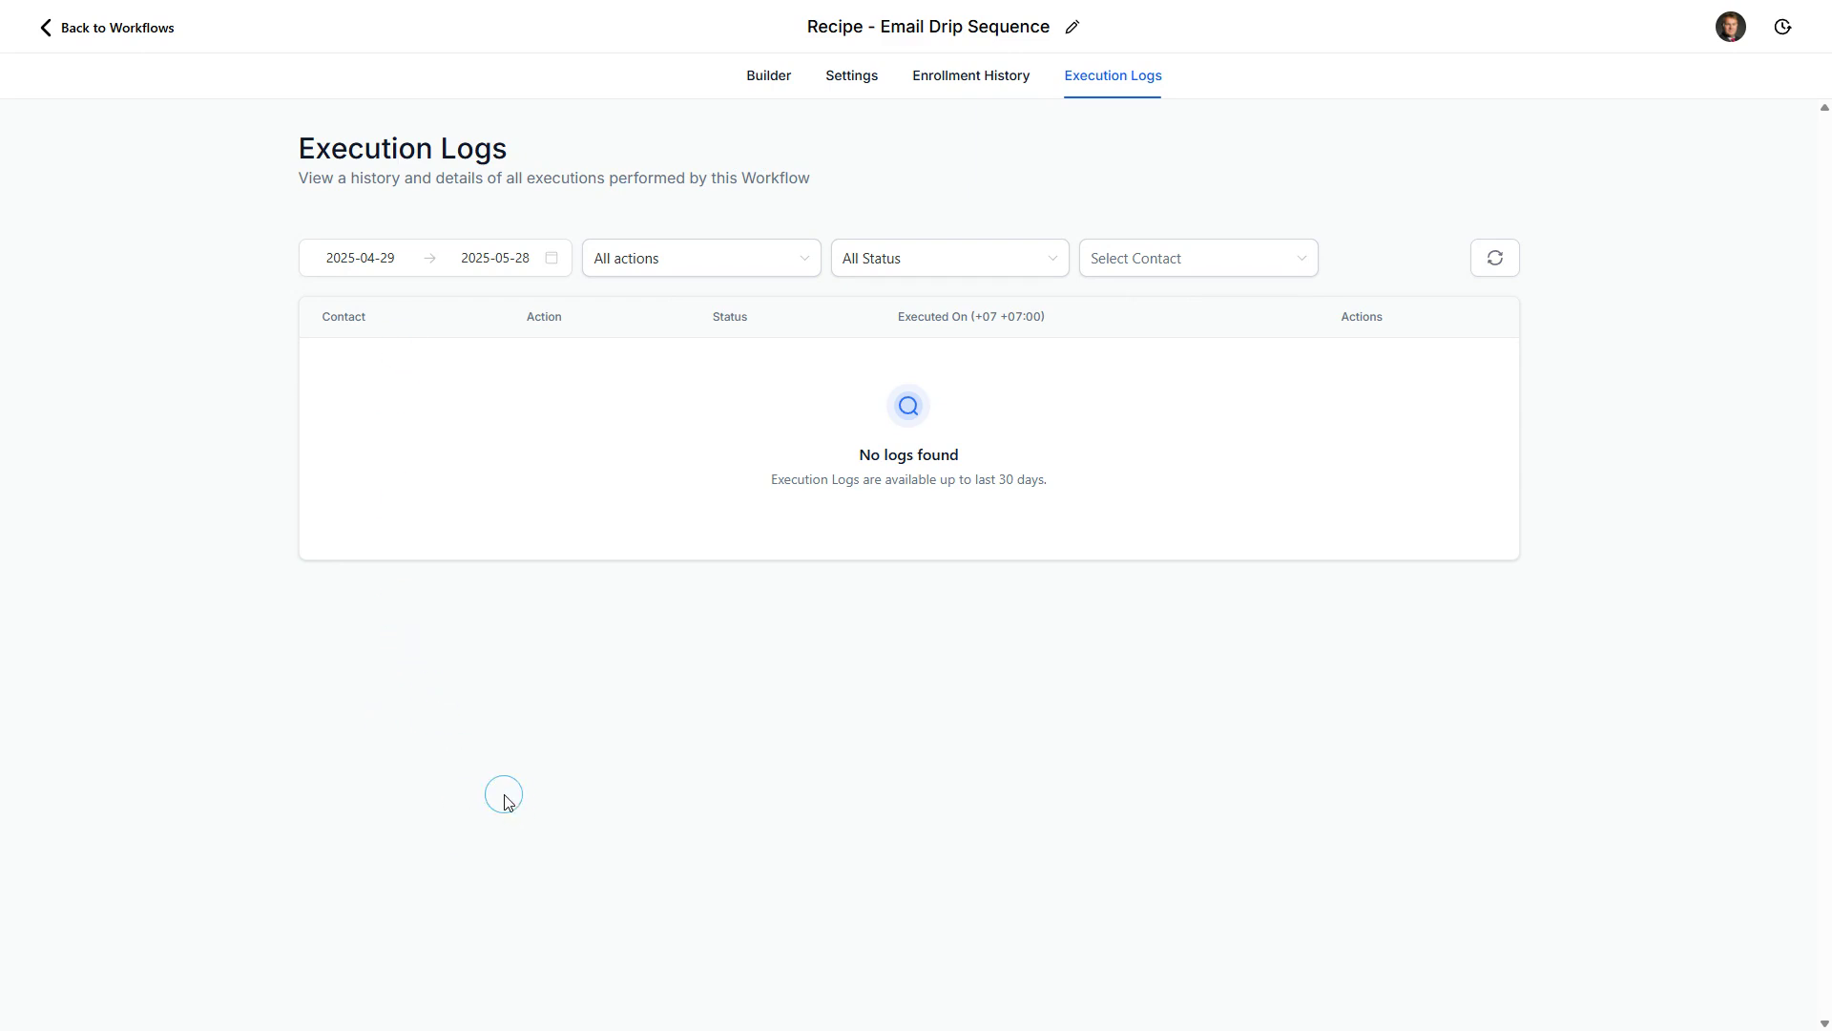
{"action": "left_click", "coordinate": [53, 29]}
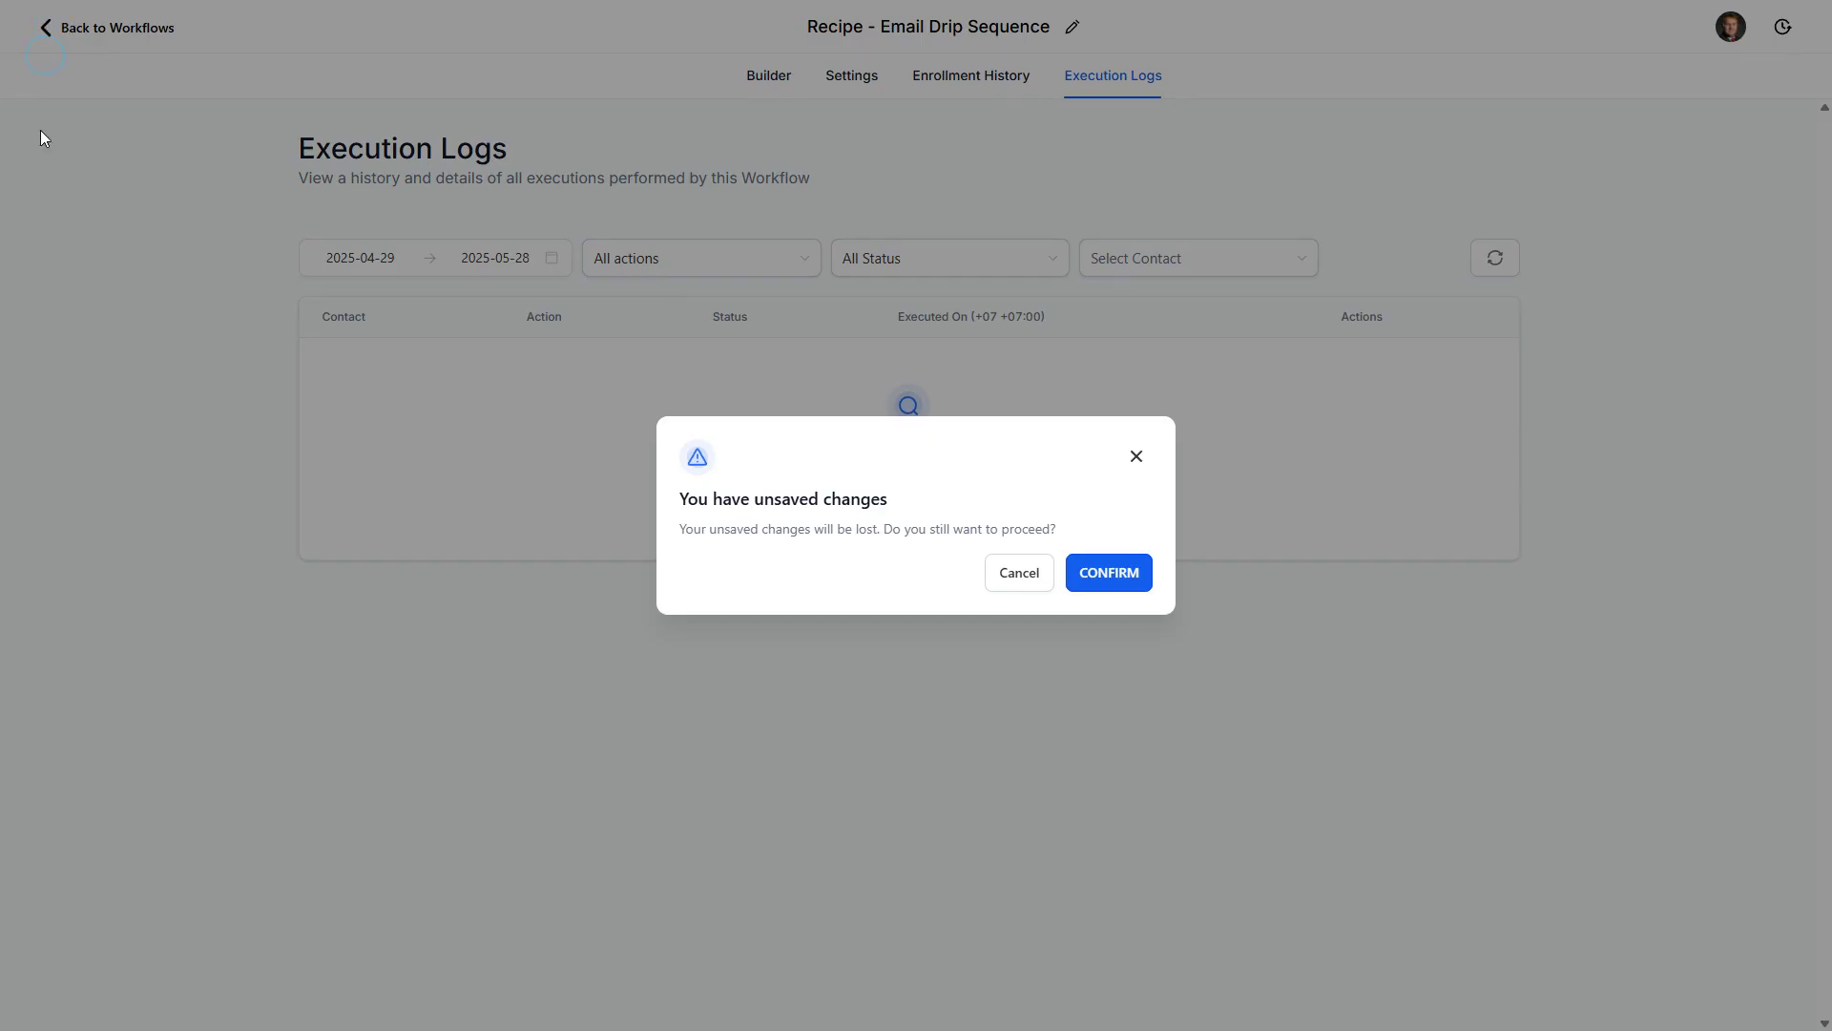
{"action": "left_click", "coordinate": [1106, 584]}
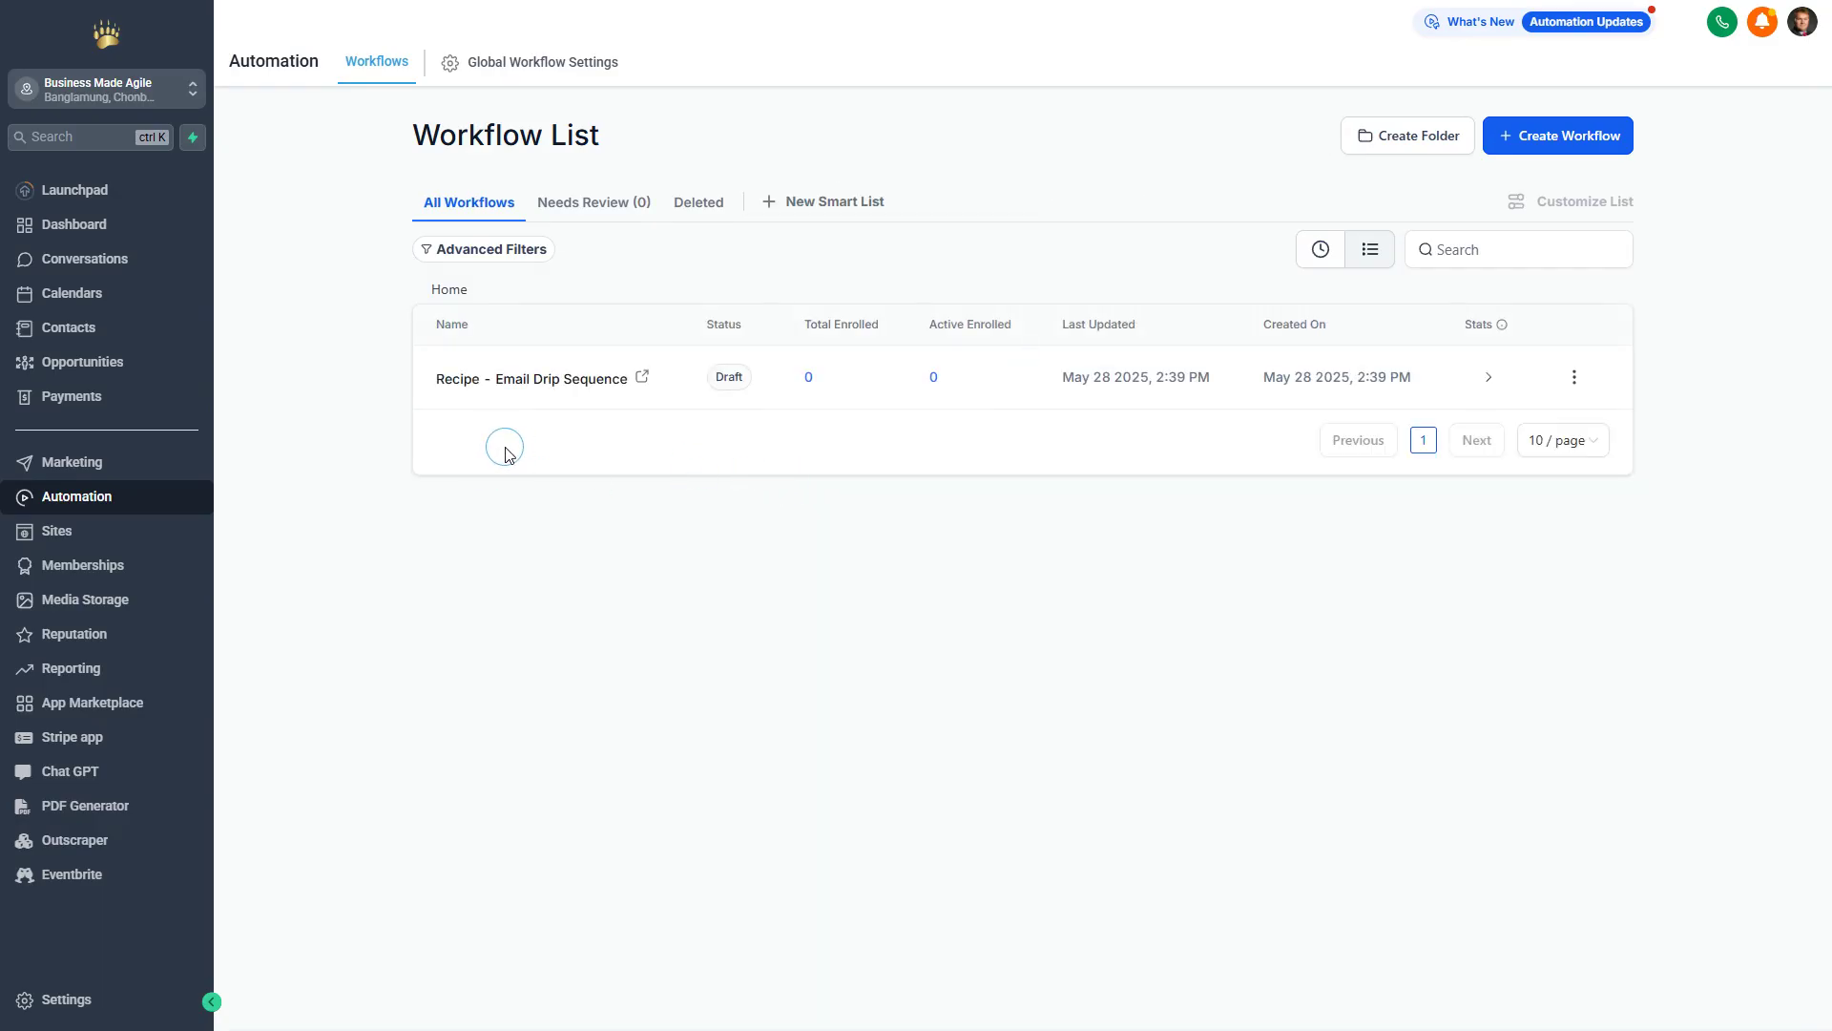
Create a folder named DRAFT WORKFLOWS in the workflow list.
{"action": "left_click", "coordinate": [1400, 138]}
{"action": "left_click", "coordinate": [945, 589]}
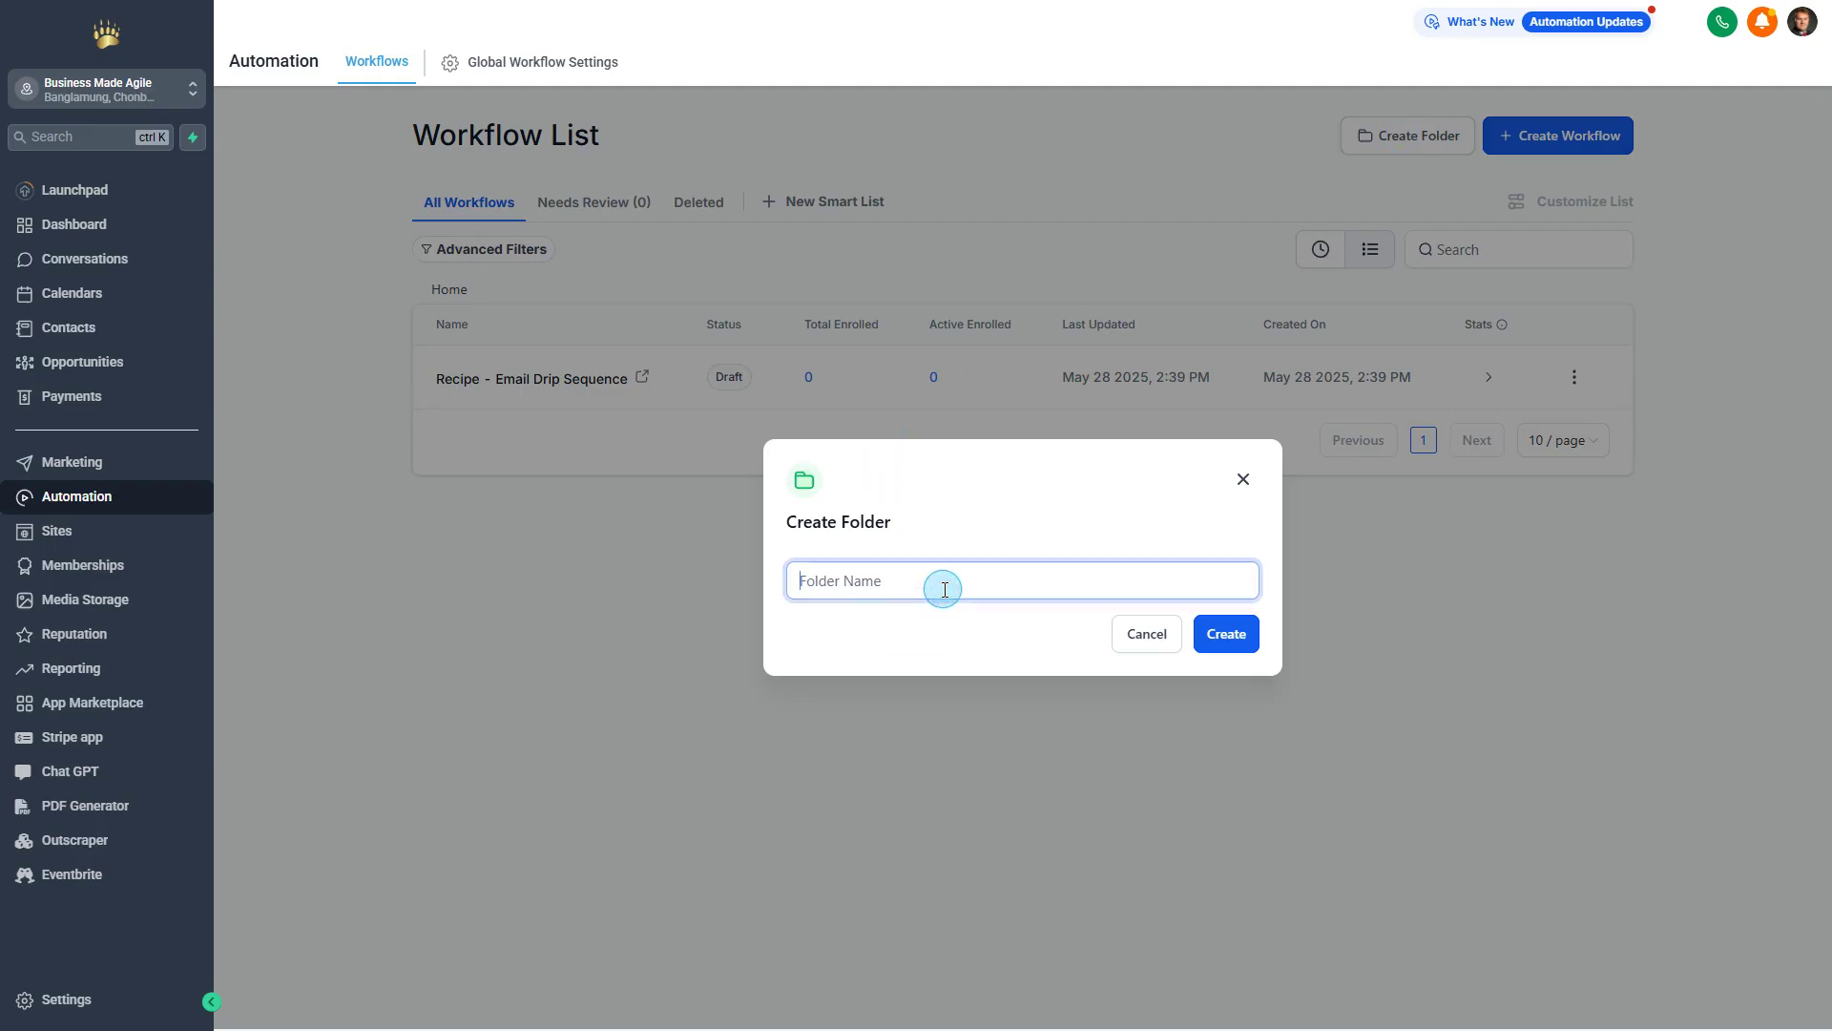
{"action": "type", "text": "DRAF"}
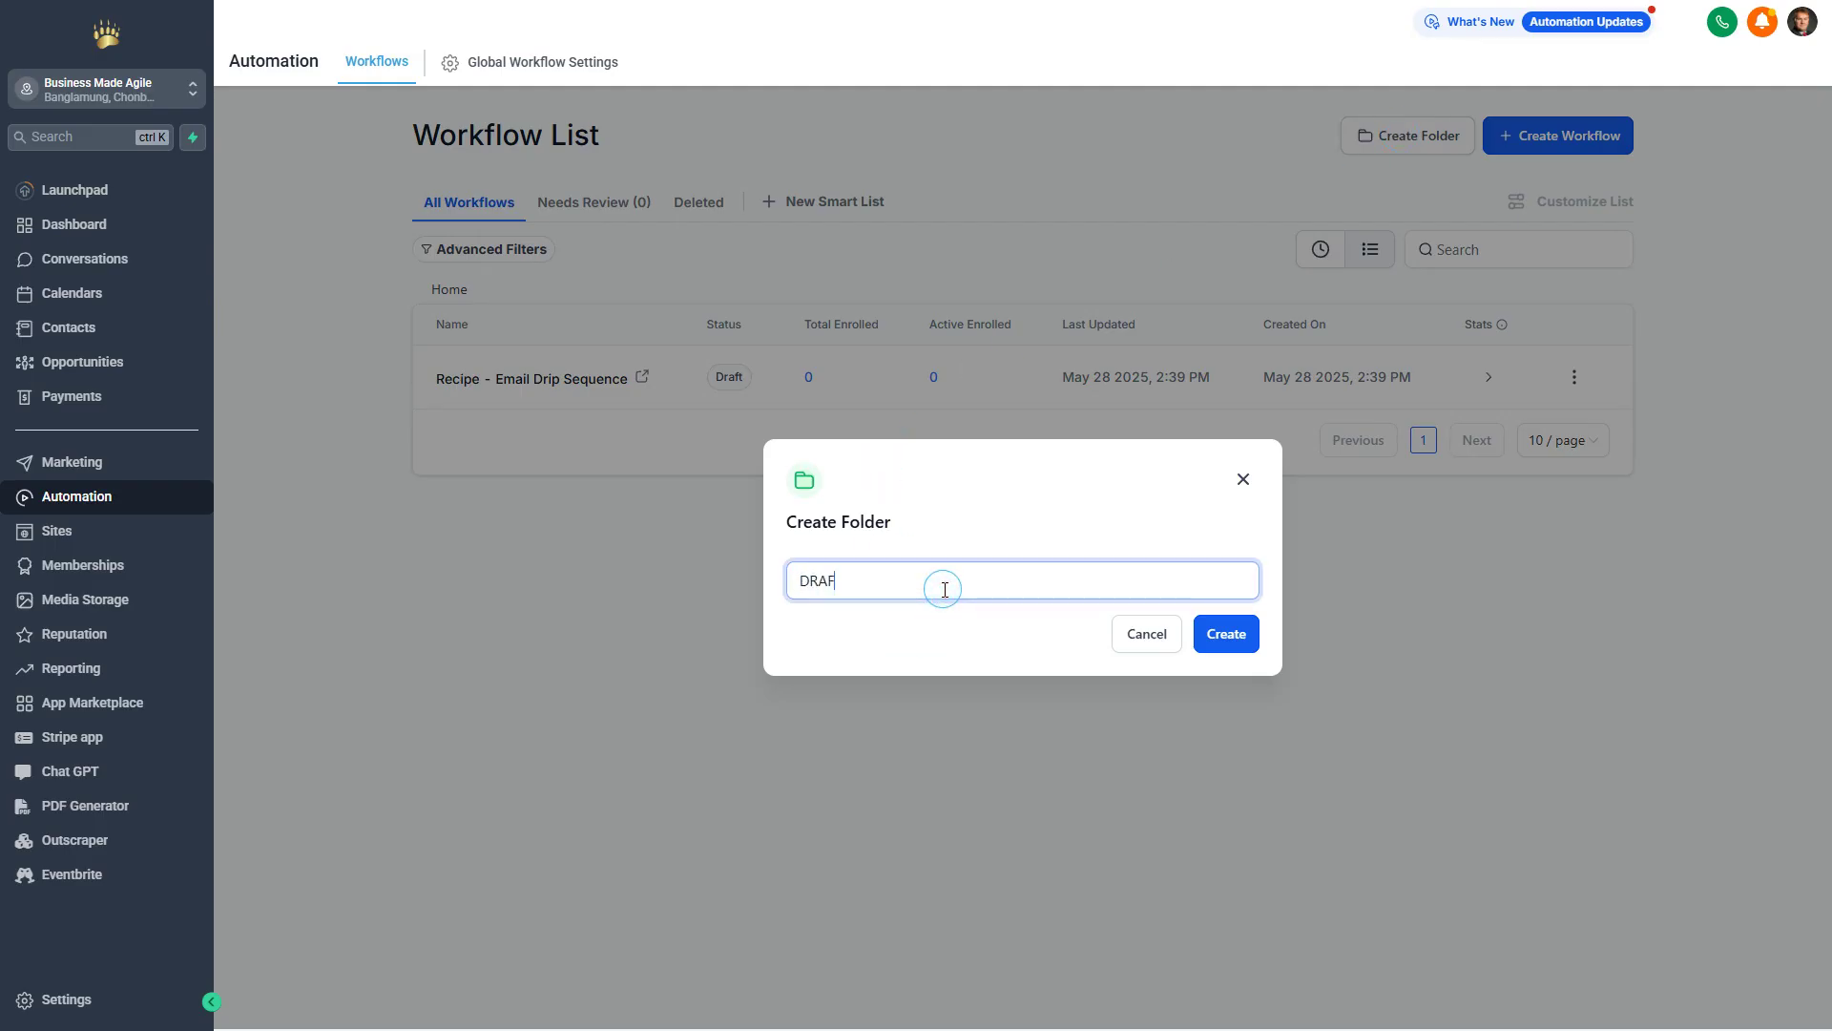
{"action": "type", "text": "T"}
{"action": "type", "text": "WORKFLOWS"}
{"action": "left_click", "coordinate": [1227, 637]}
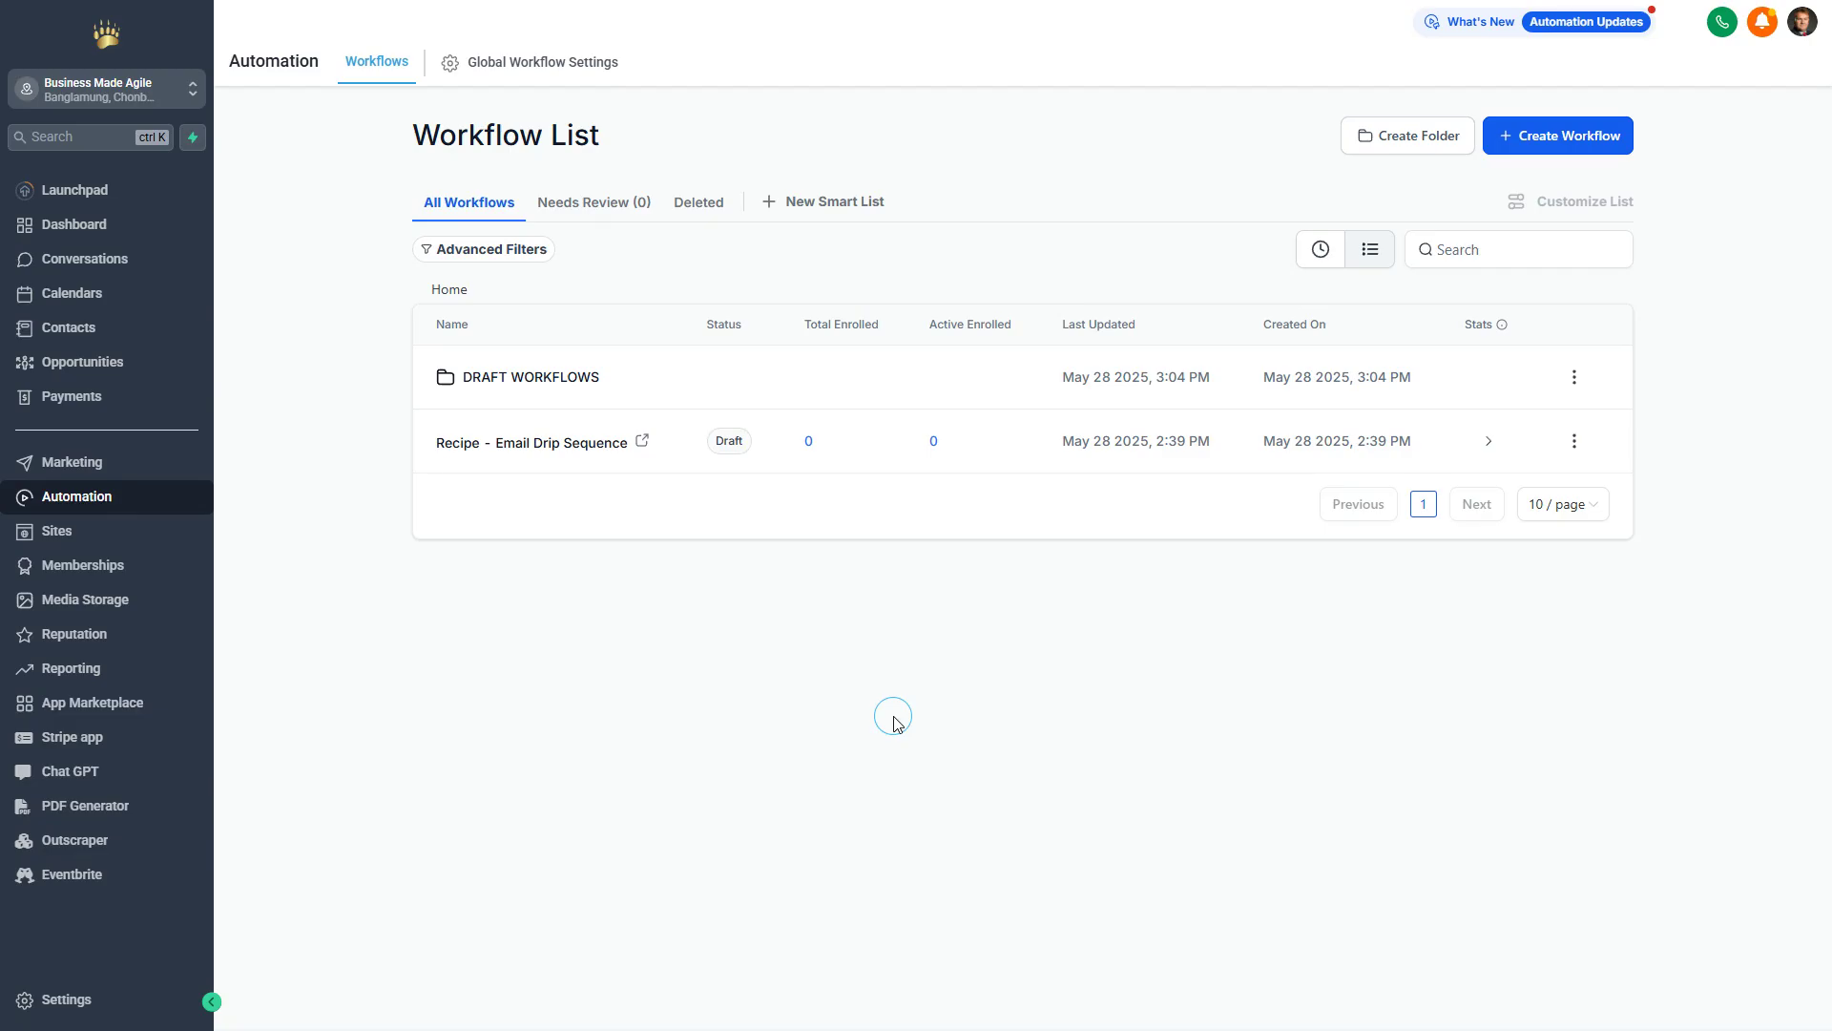
Move the Recipe - Email Drip Sequence workflow into the DRAFT WORKFLOWS folder.
{"action": "left_click", "coordinate": [1576, 440]}
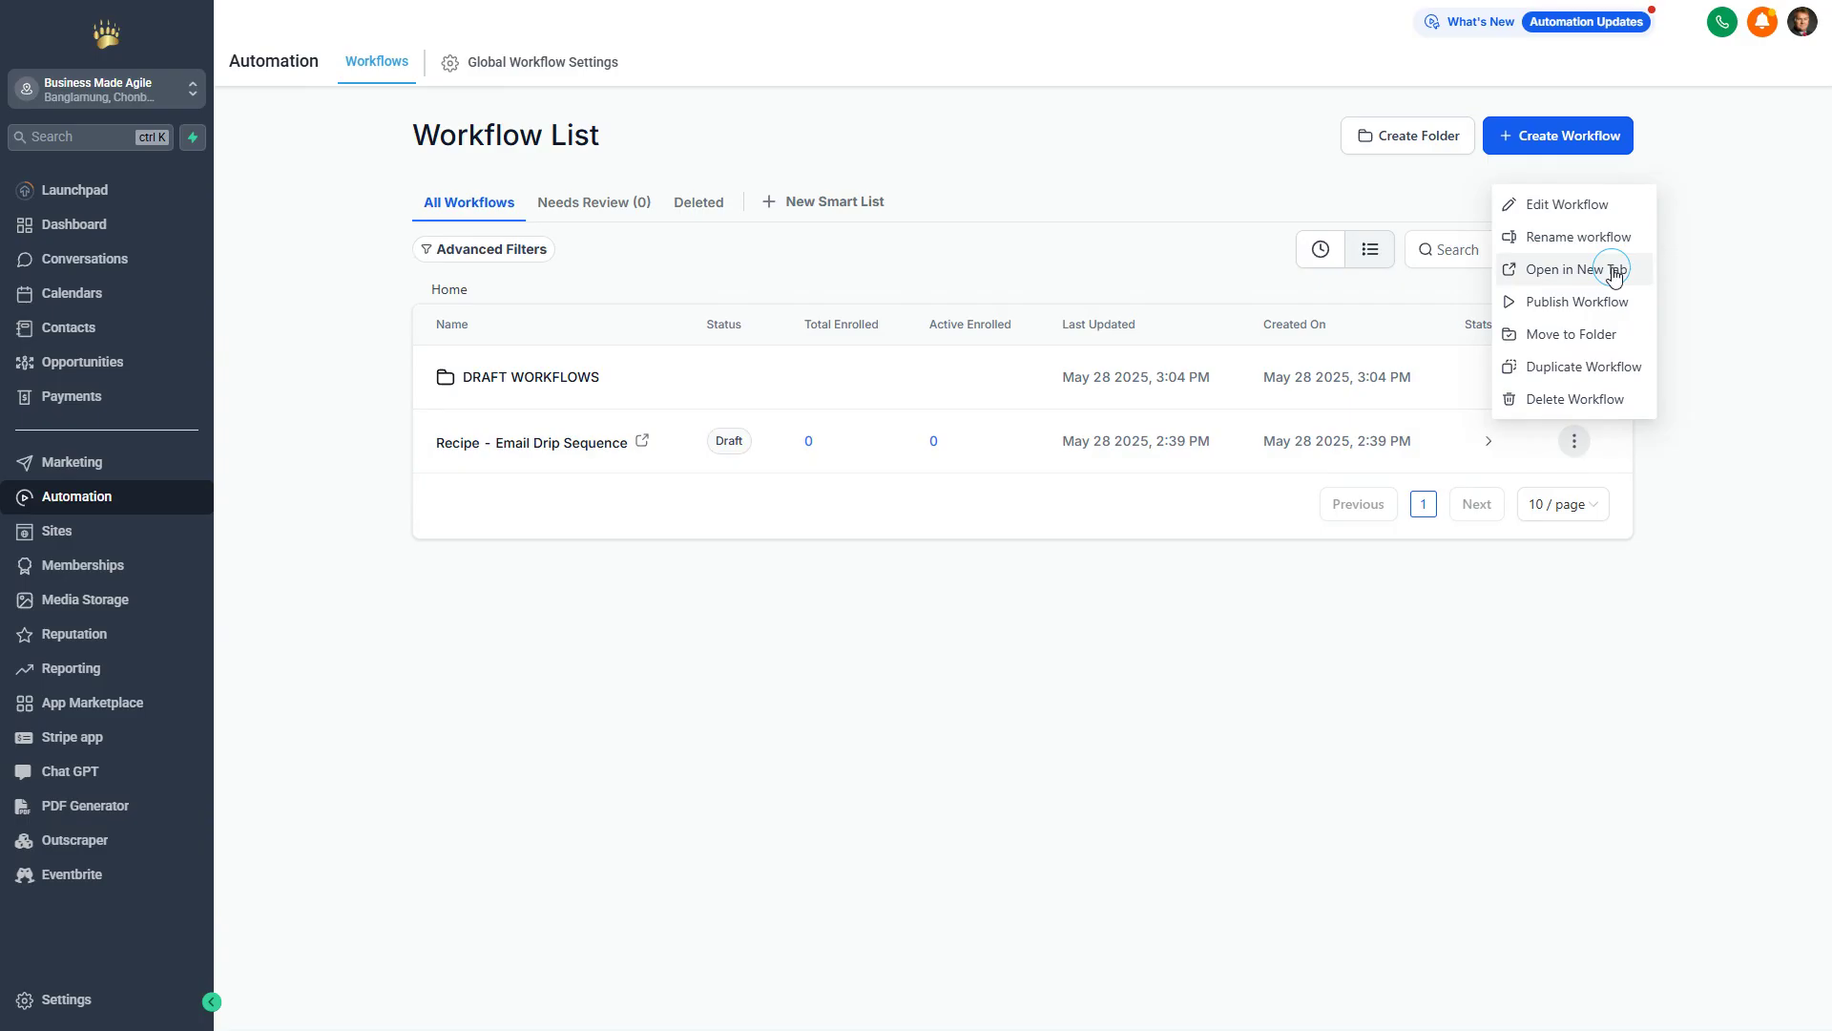
{"action": "left_click", "coordinate": [1596, 341]}
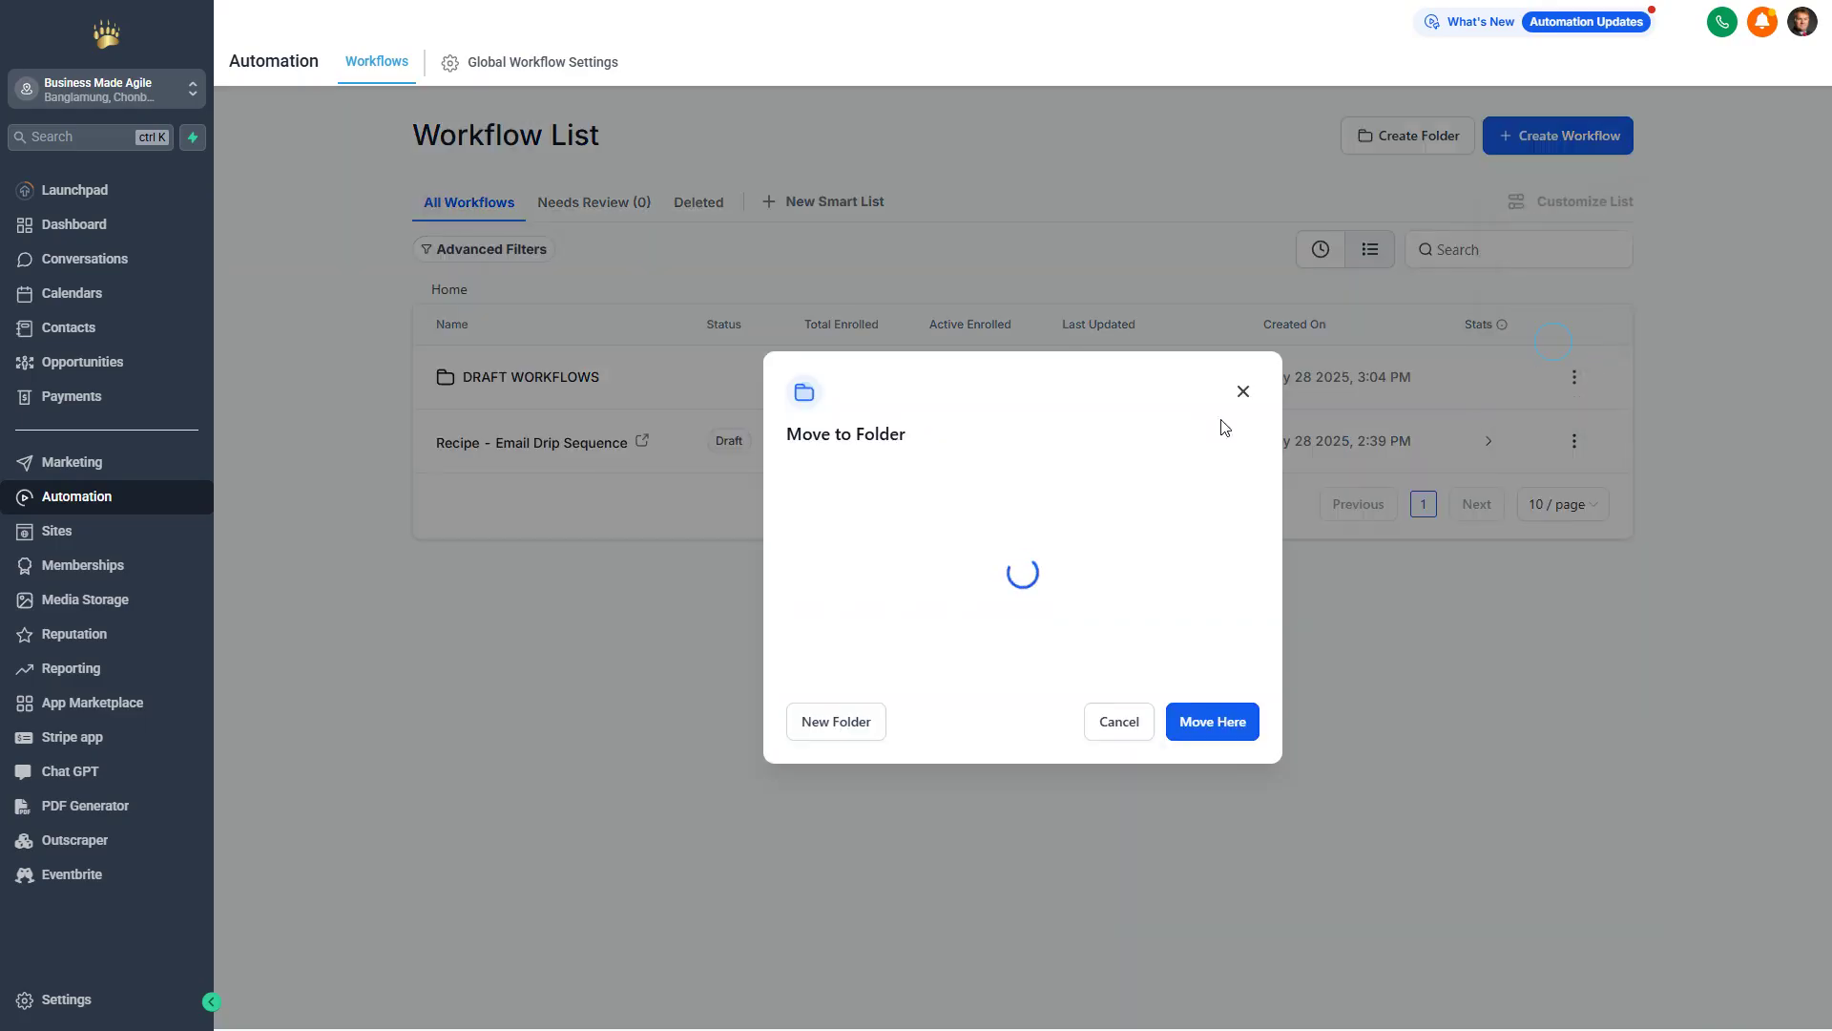
{"action": "left_click", "coordinate": [1000, 501]}
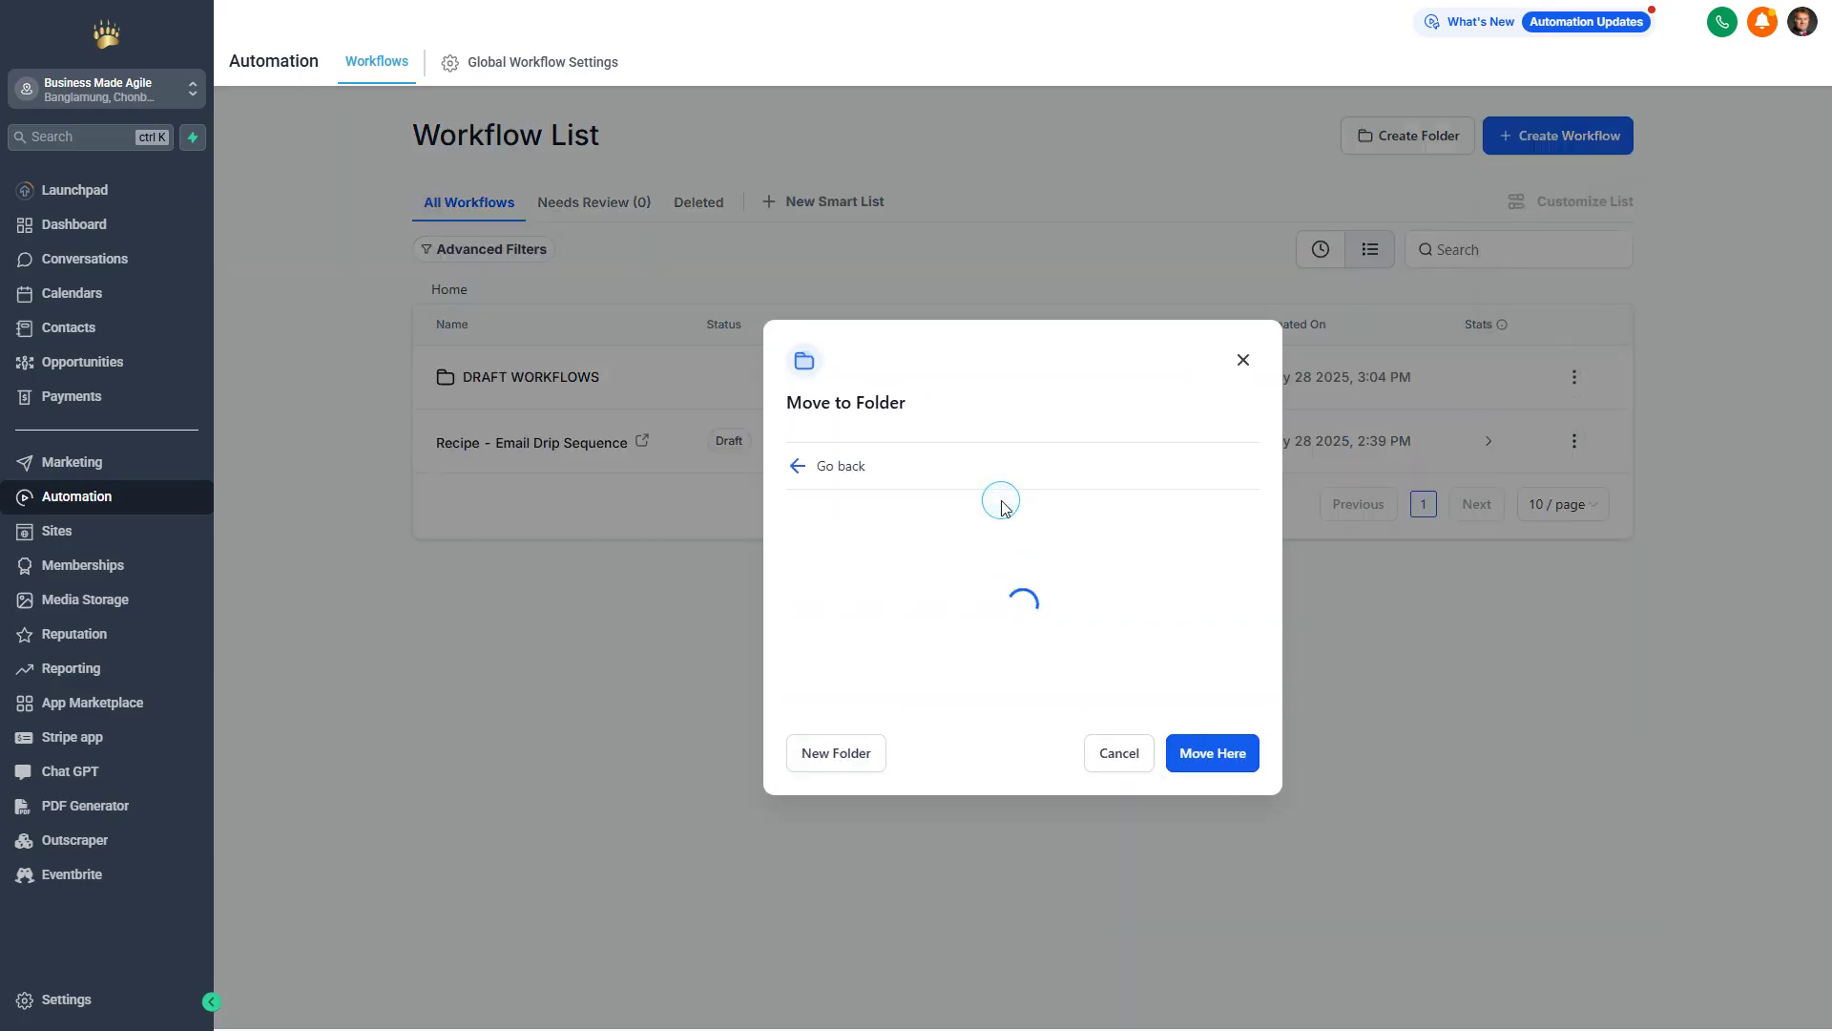
{"action": "left_click", "coordinate": [1204, 753]}
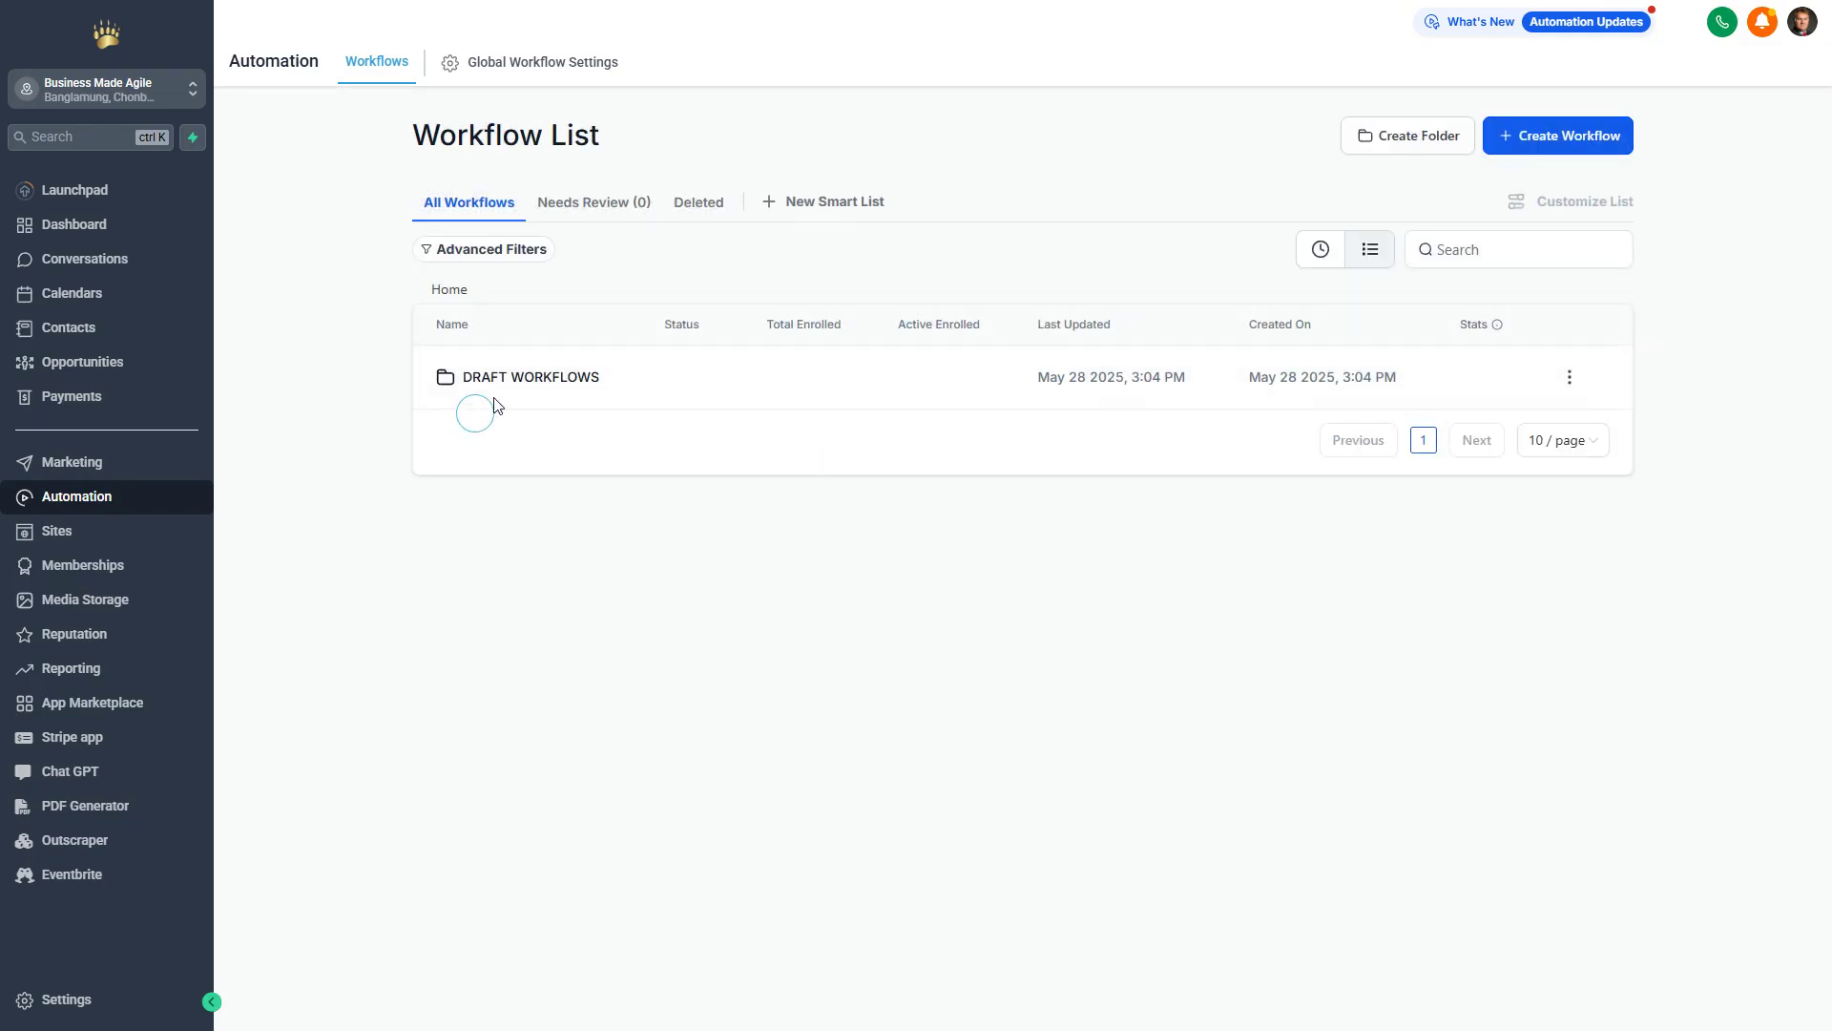
Check the contents of the DRAFT WORKFLOWS folder and return to the Home level of the workflow list.
{"action": "double_click", "coordinate": [522, 380]}
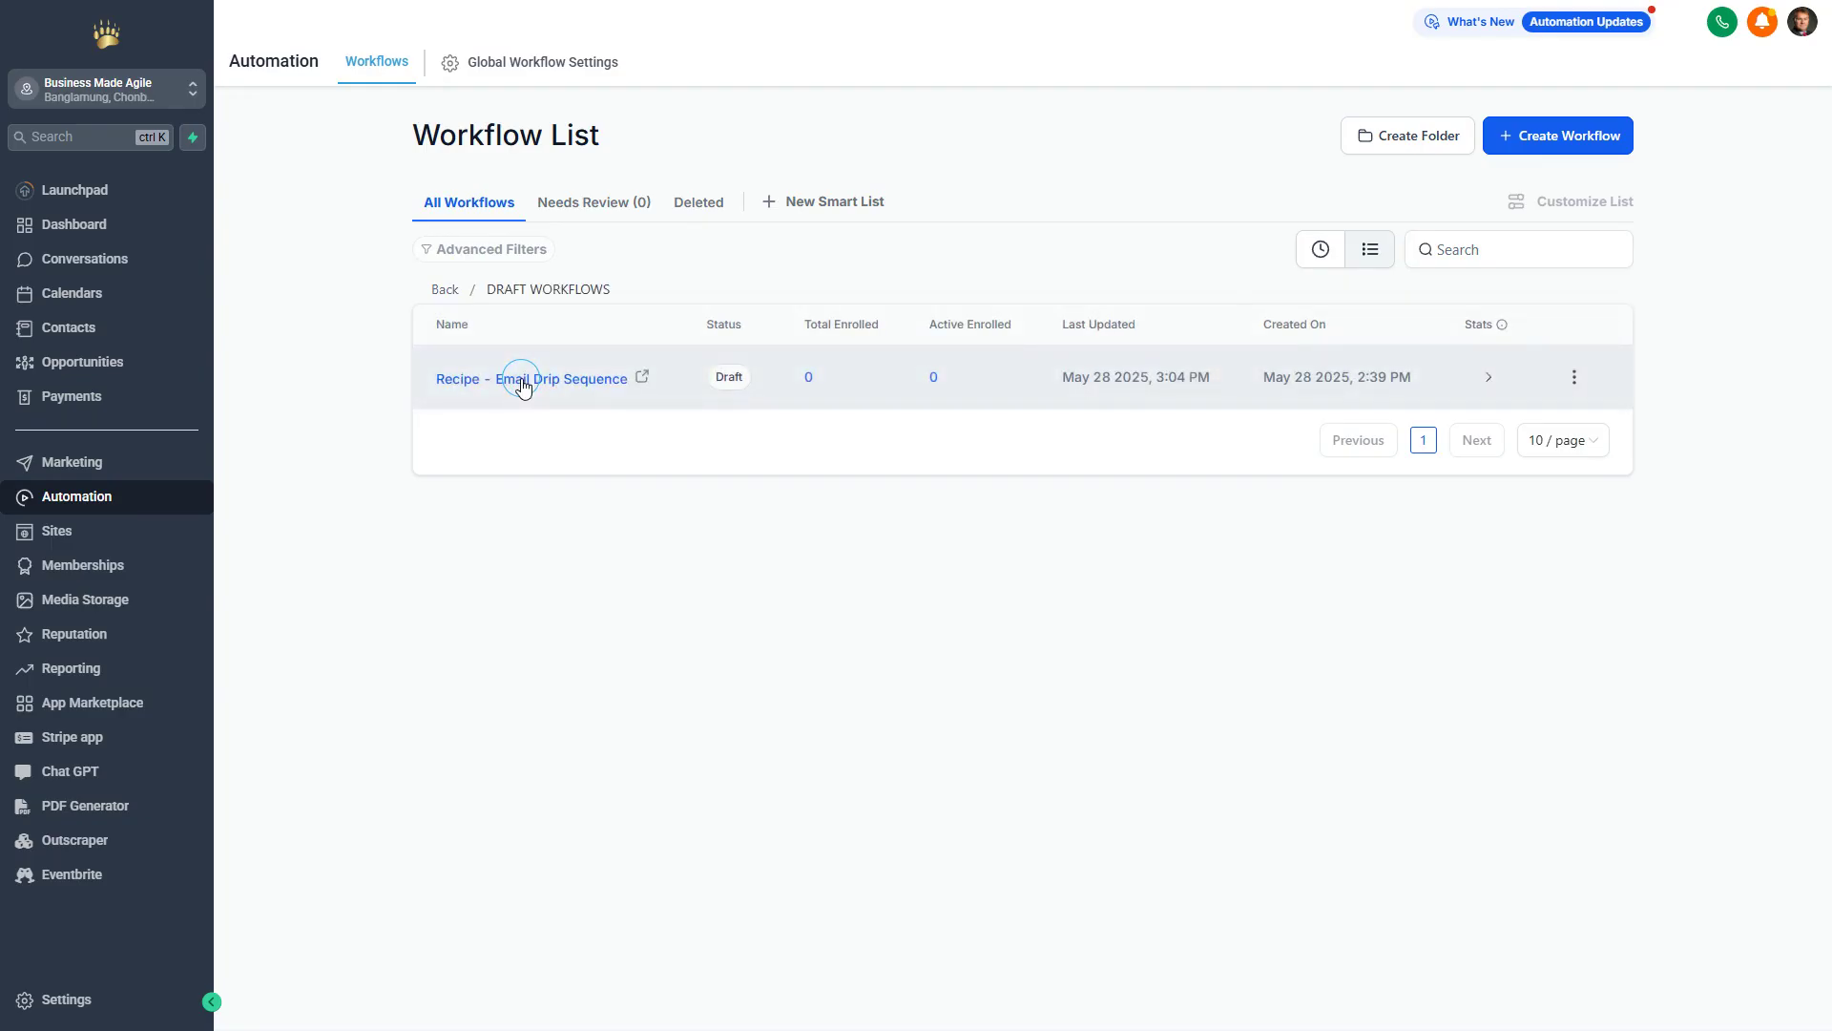
{"action": "left_click", "coordinate": [445, 291]}
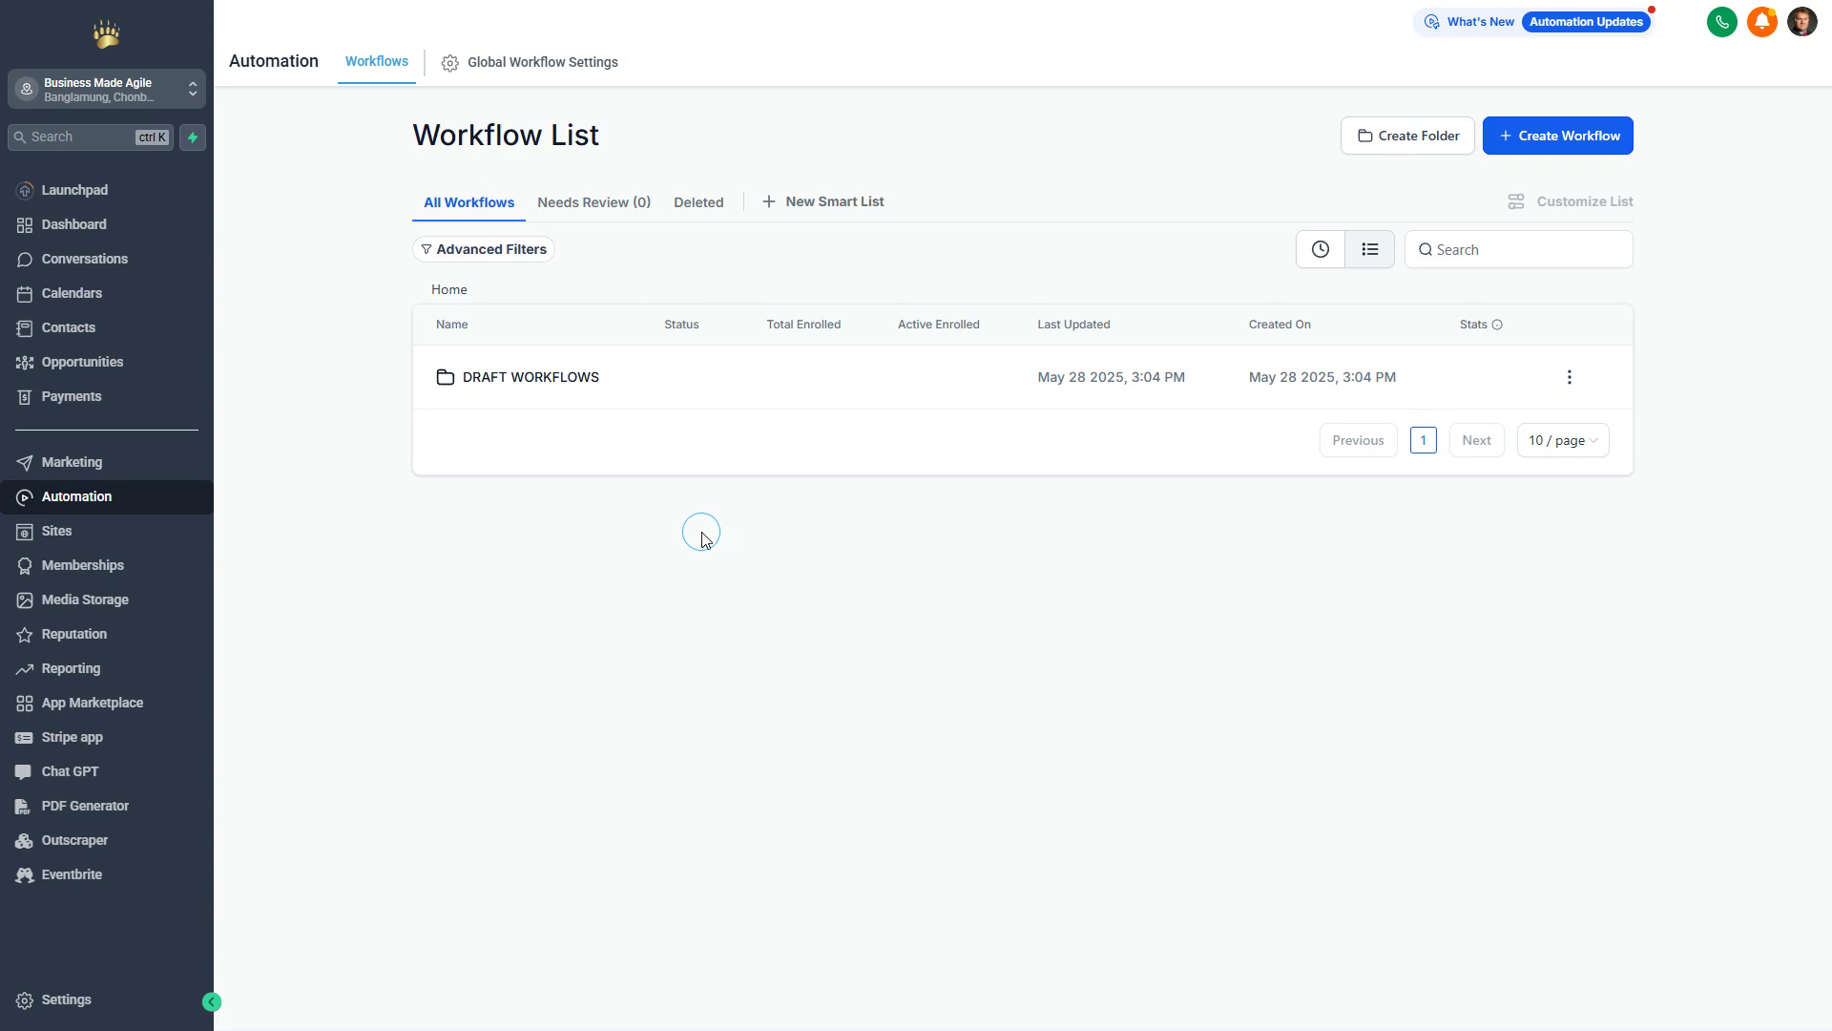
{"action": "left_click", "coordinate": [582, 379]}
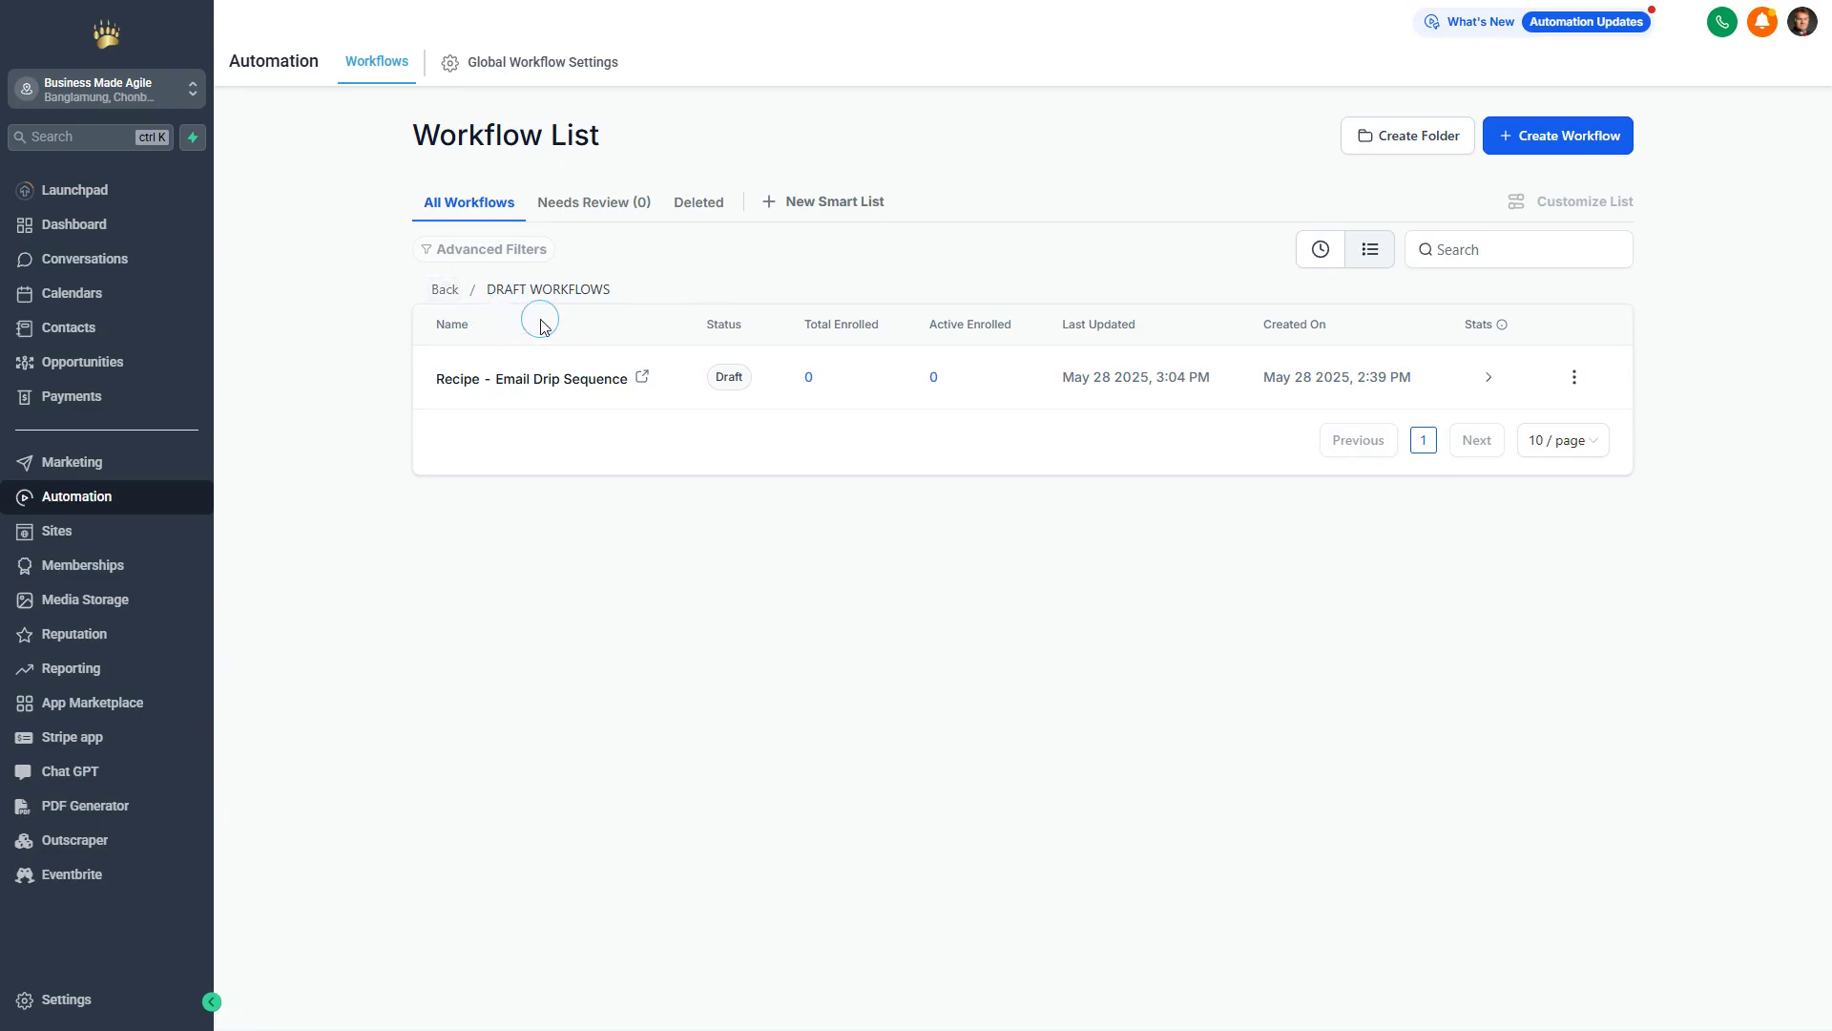
{"action": "left_click", "coordinate": [446, 290]}
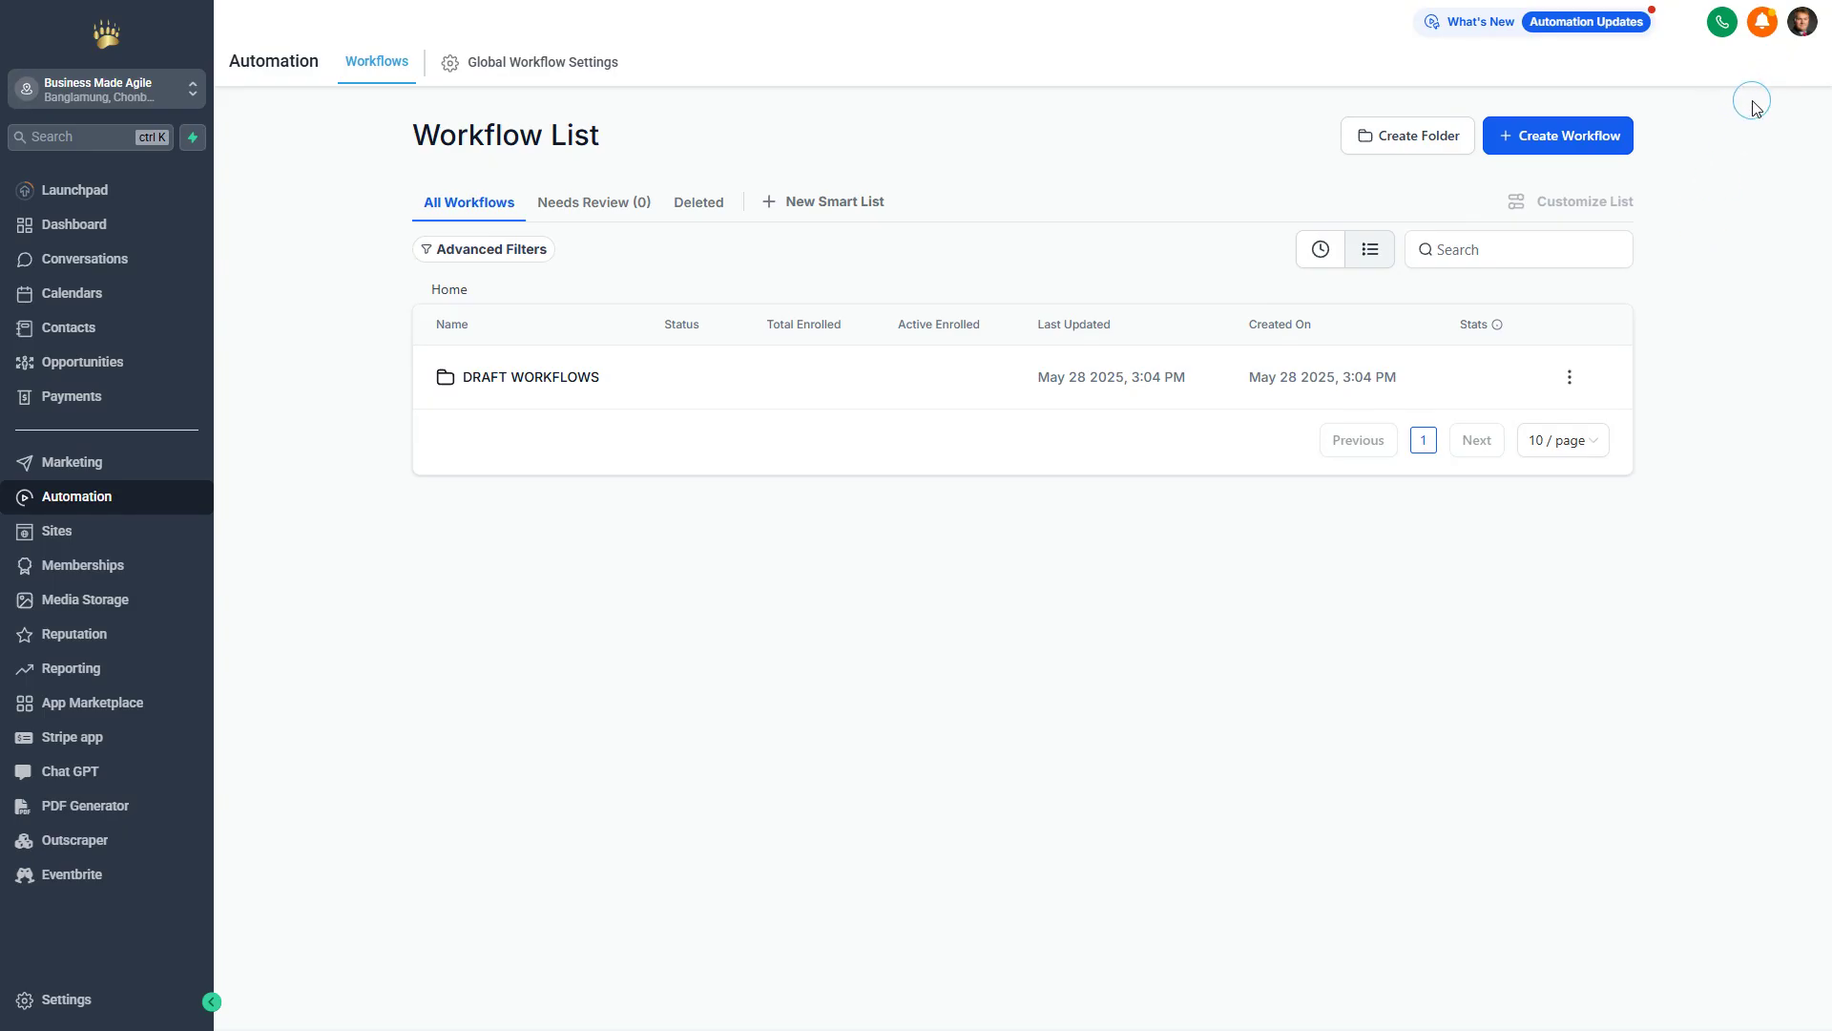
Sign out of the account.
{"action": "left_click", "coordinate": [1803, 28]}
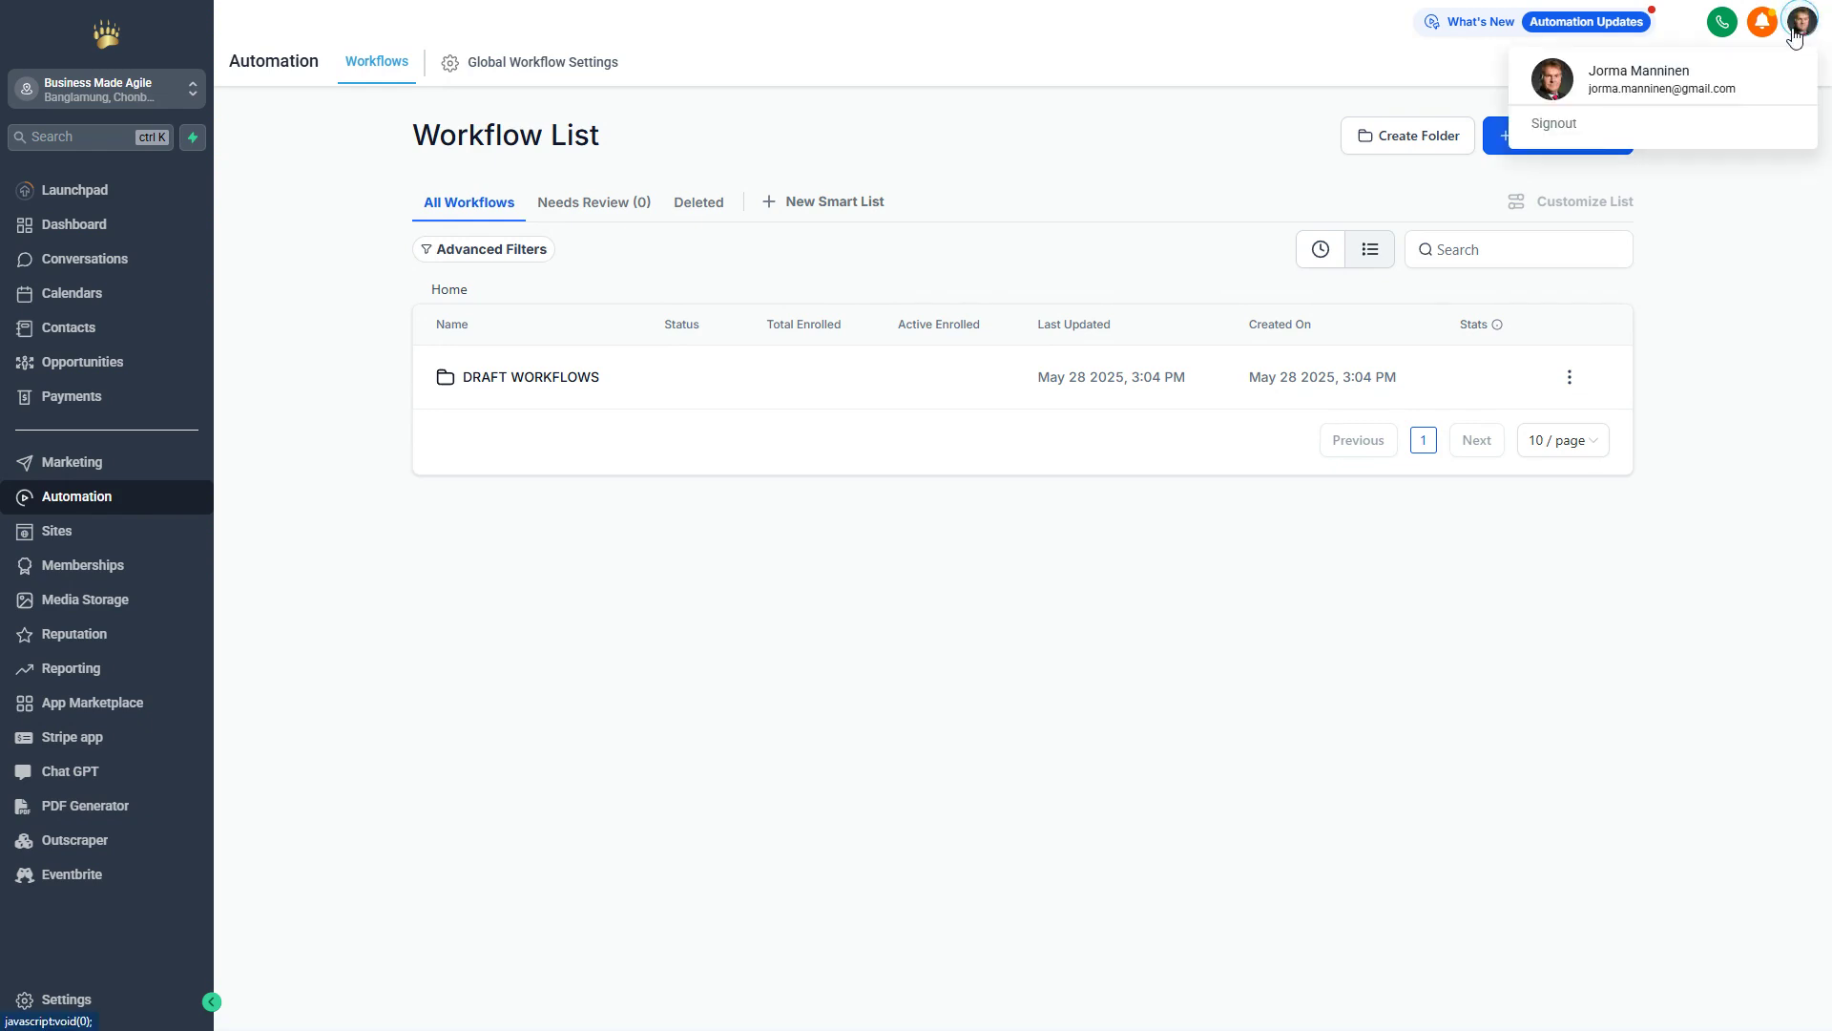
{"action": "left_click", "coordinate": [1547, 124]}
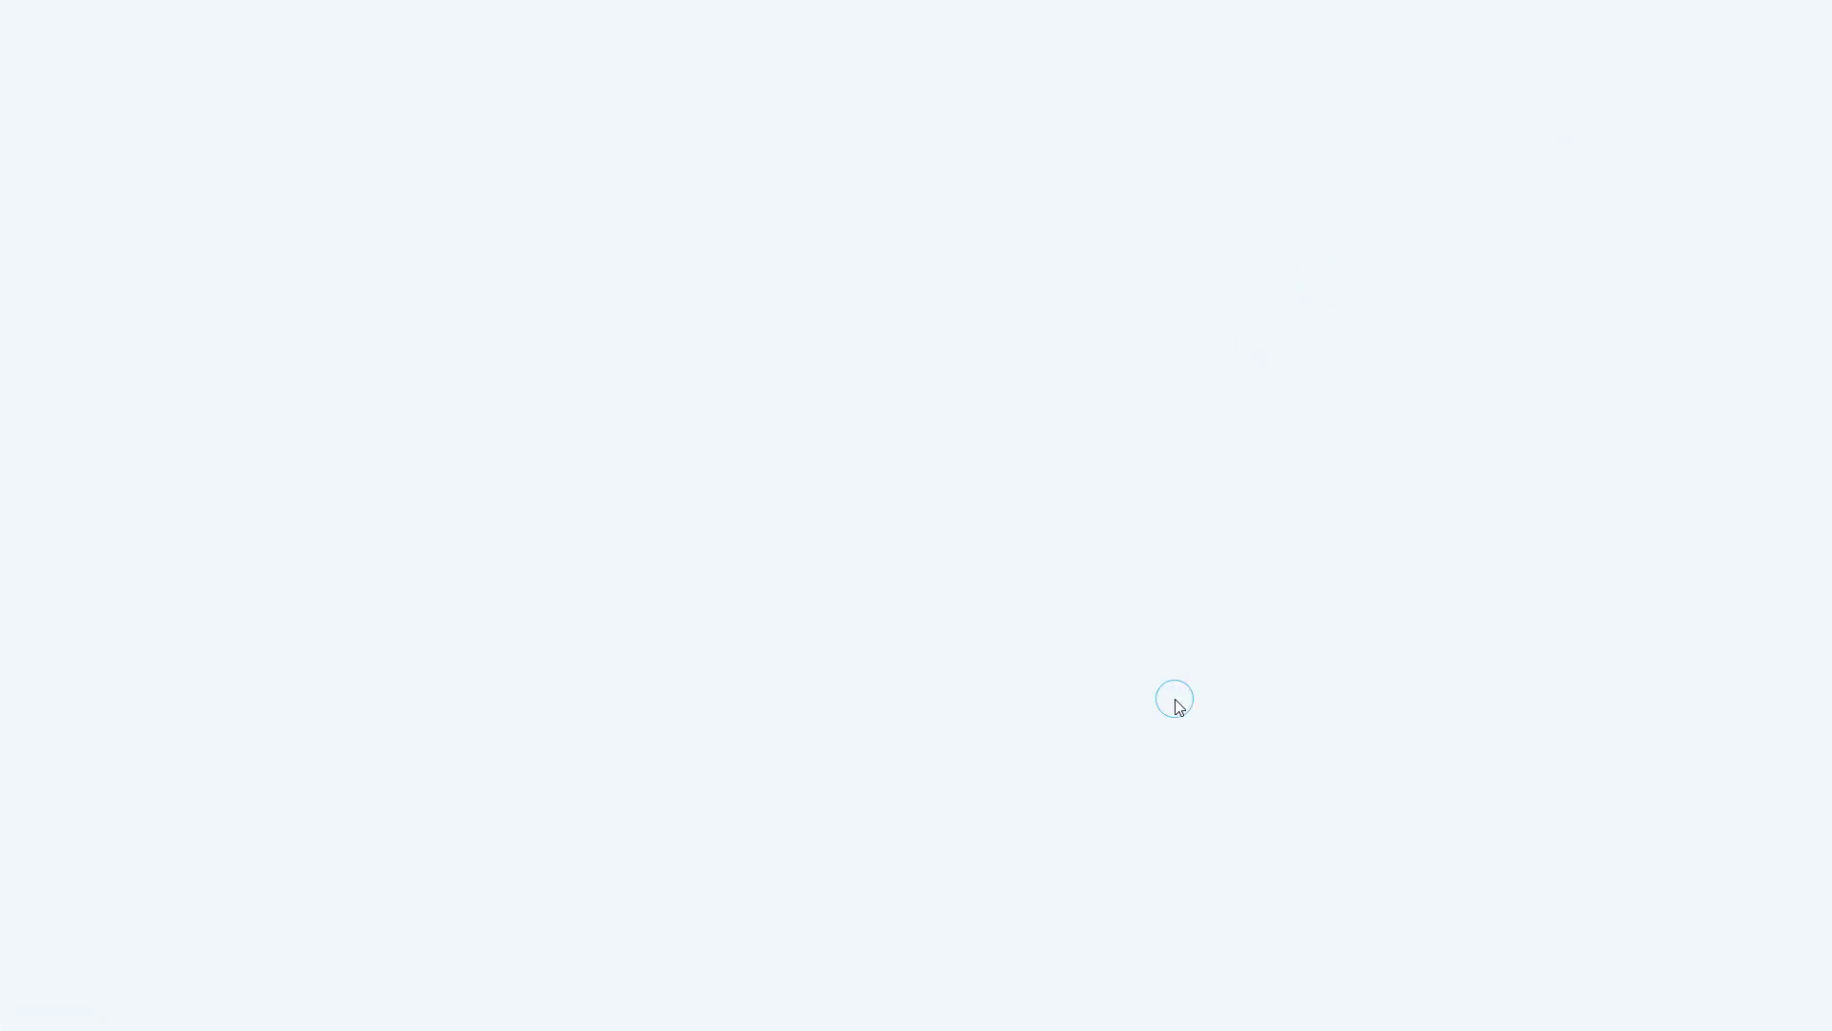